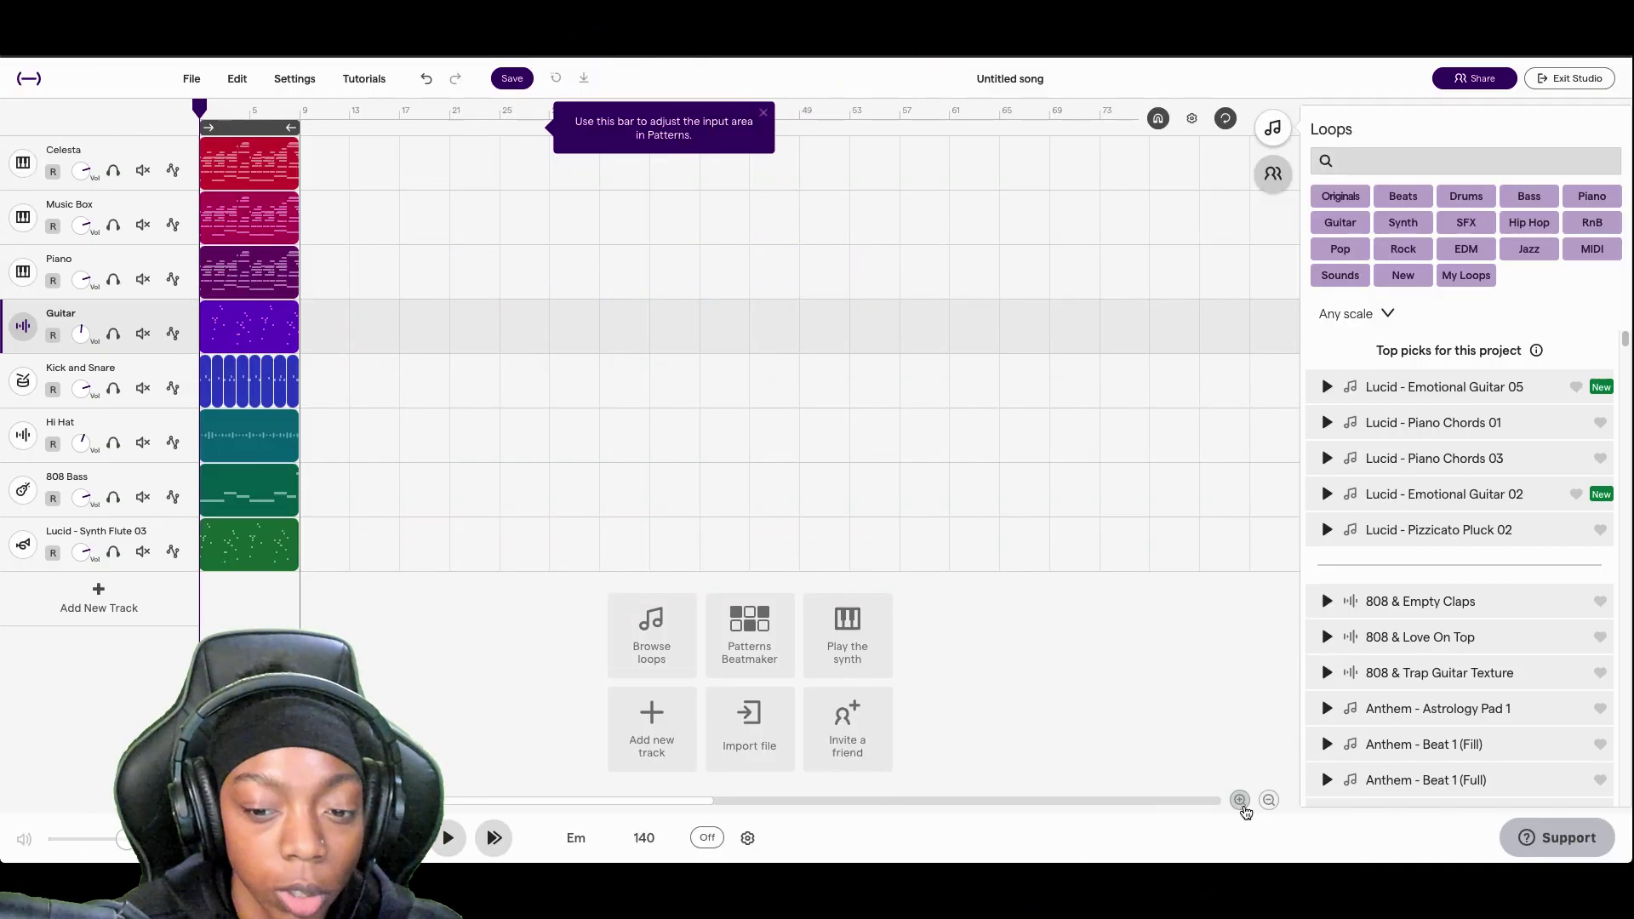
- Rename the Synth Flute track to 'Flute'
left_click(1242, 803)
left_click(1269, 801)
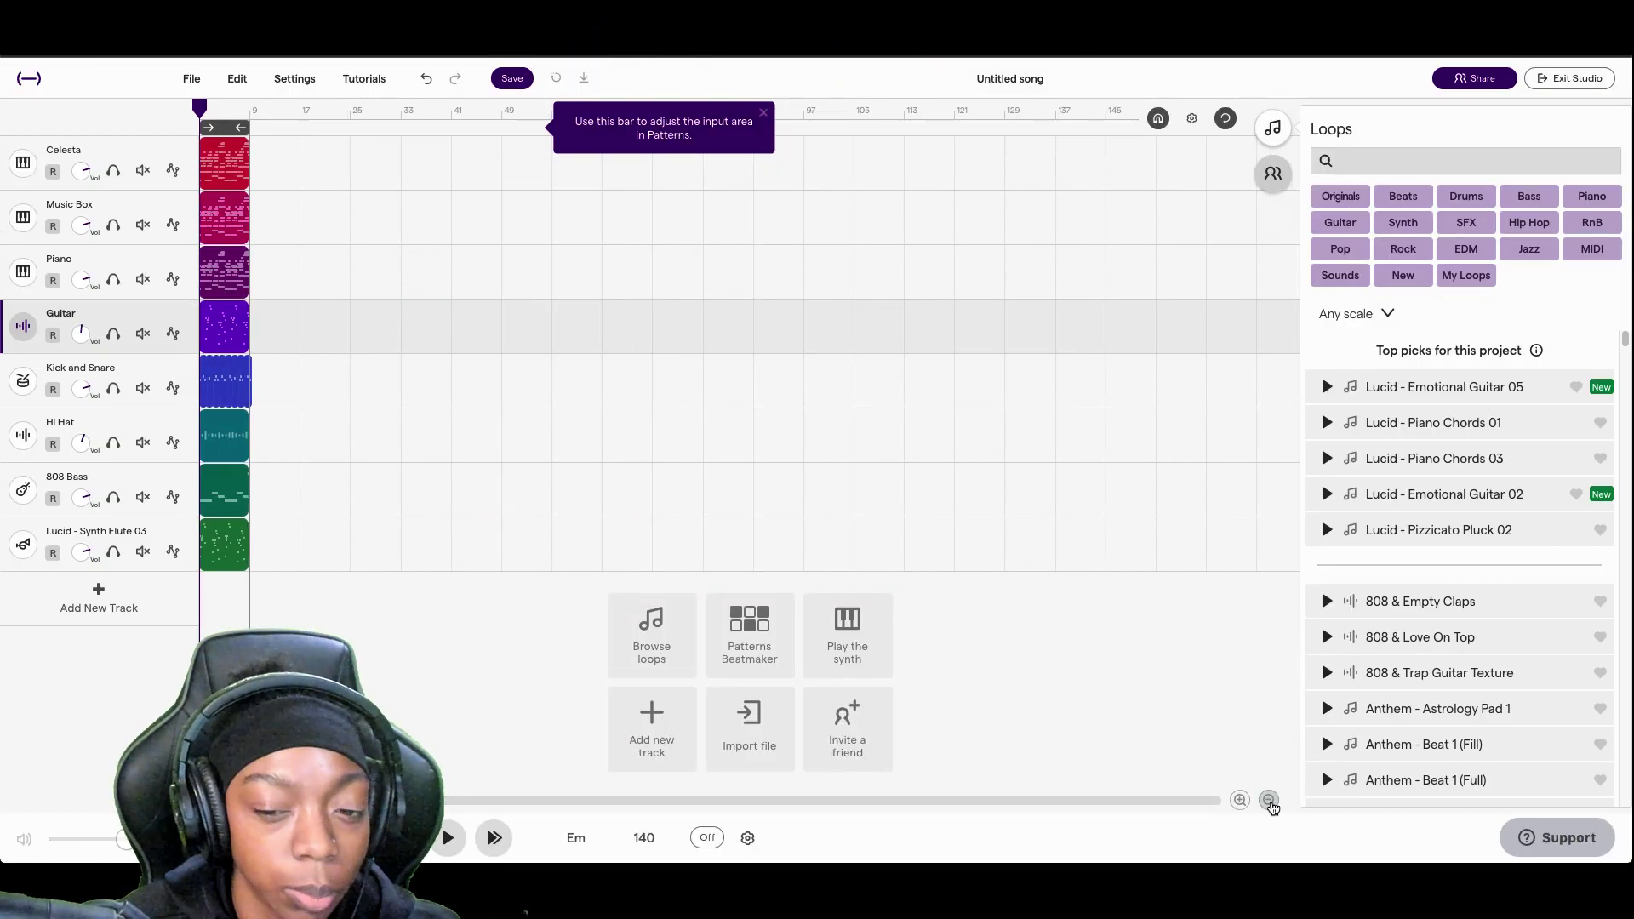
left_click(1239, 800)
left_click(1240, 800)
left_click(1240, 800)
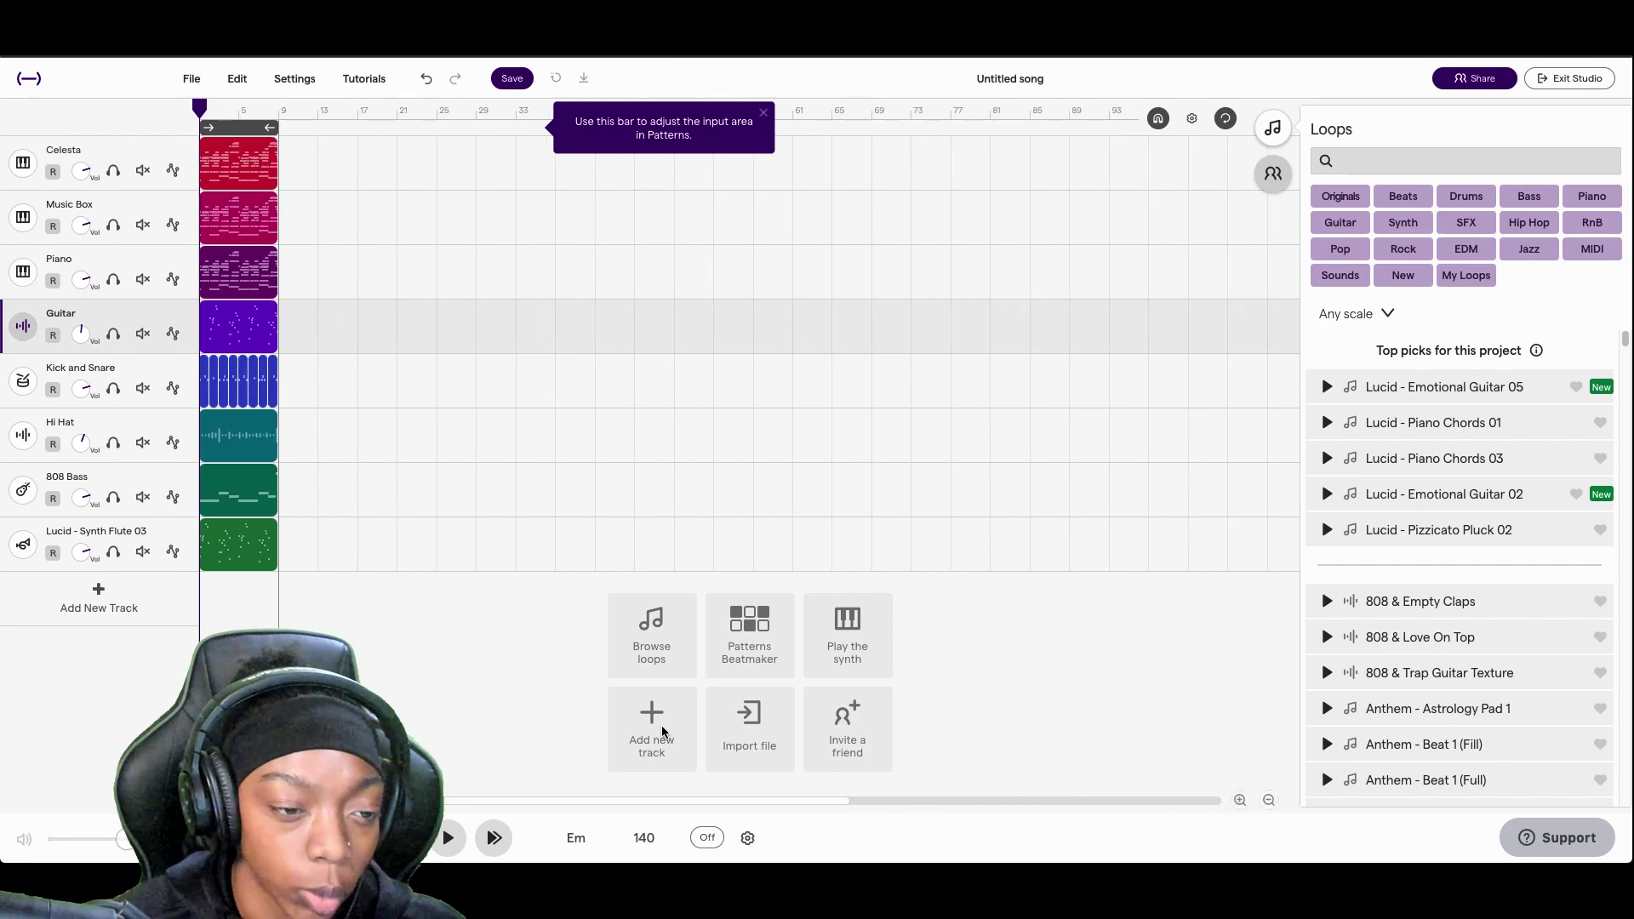
left_click(286, 171)
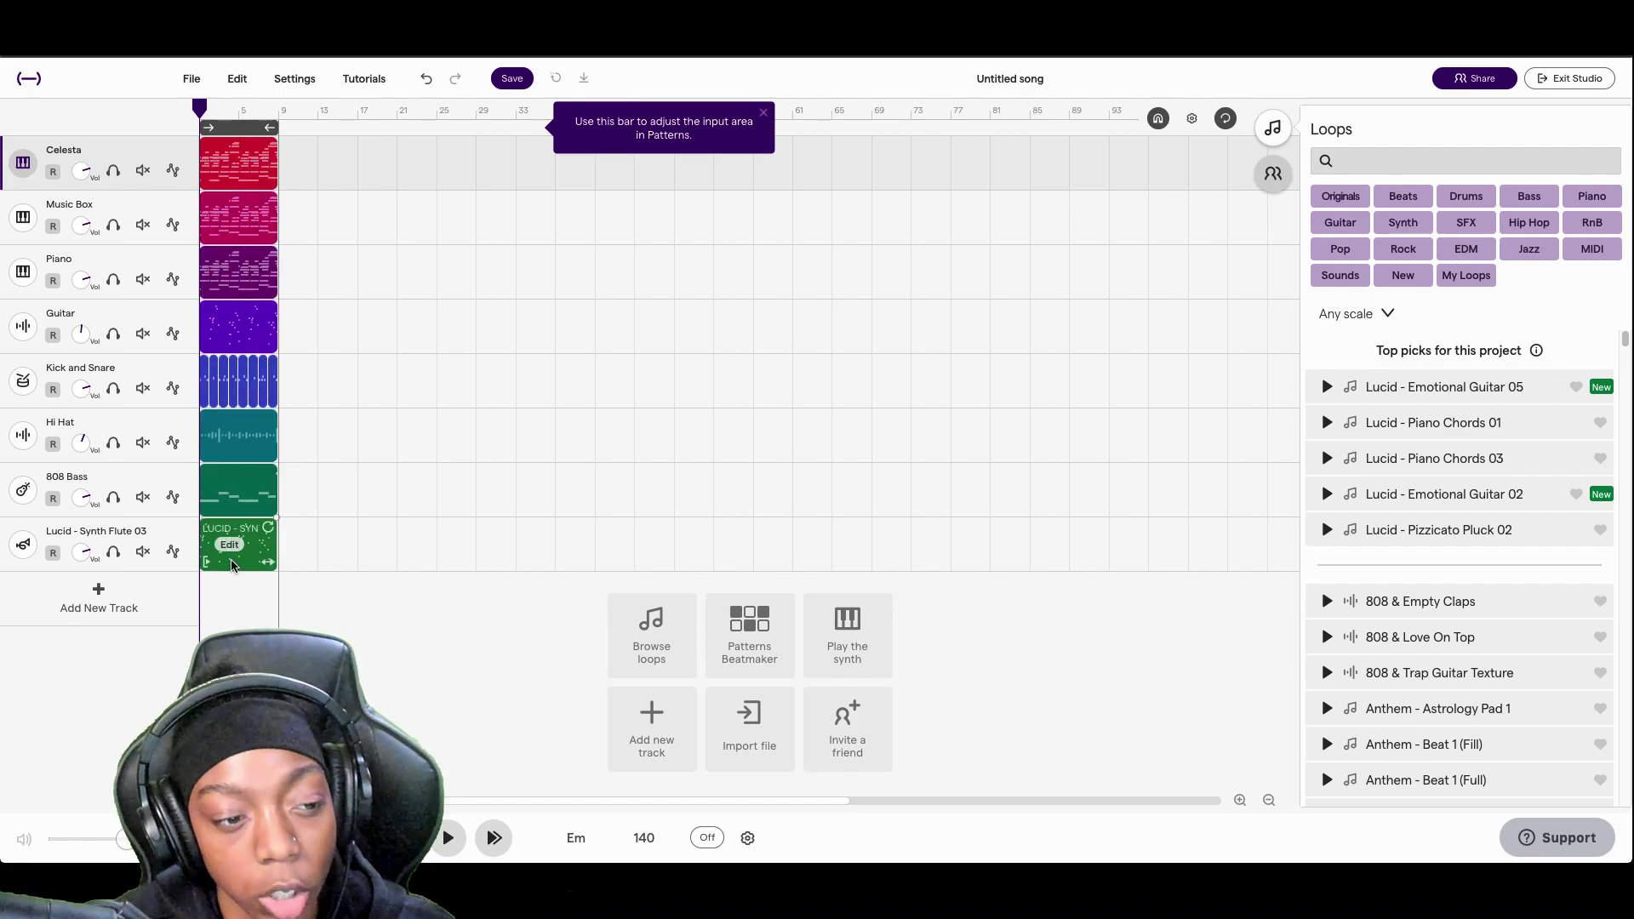
double_click(130, 530)
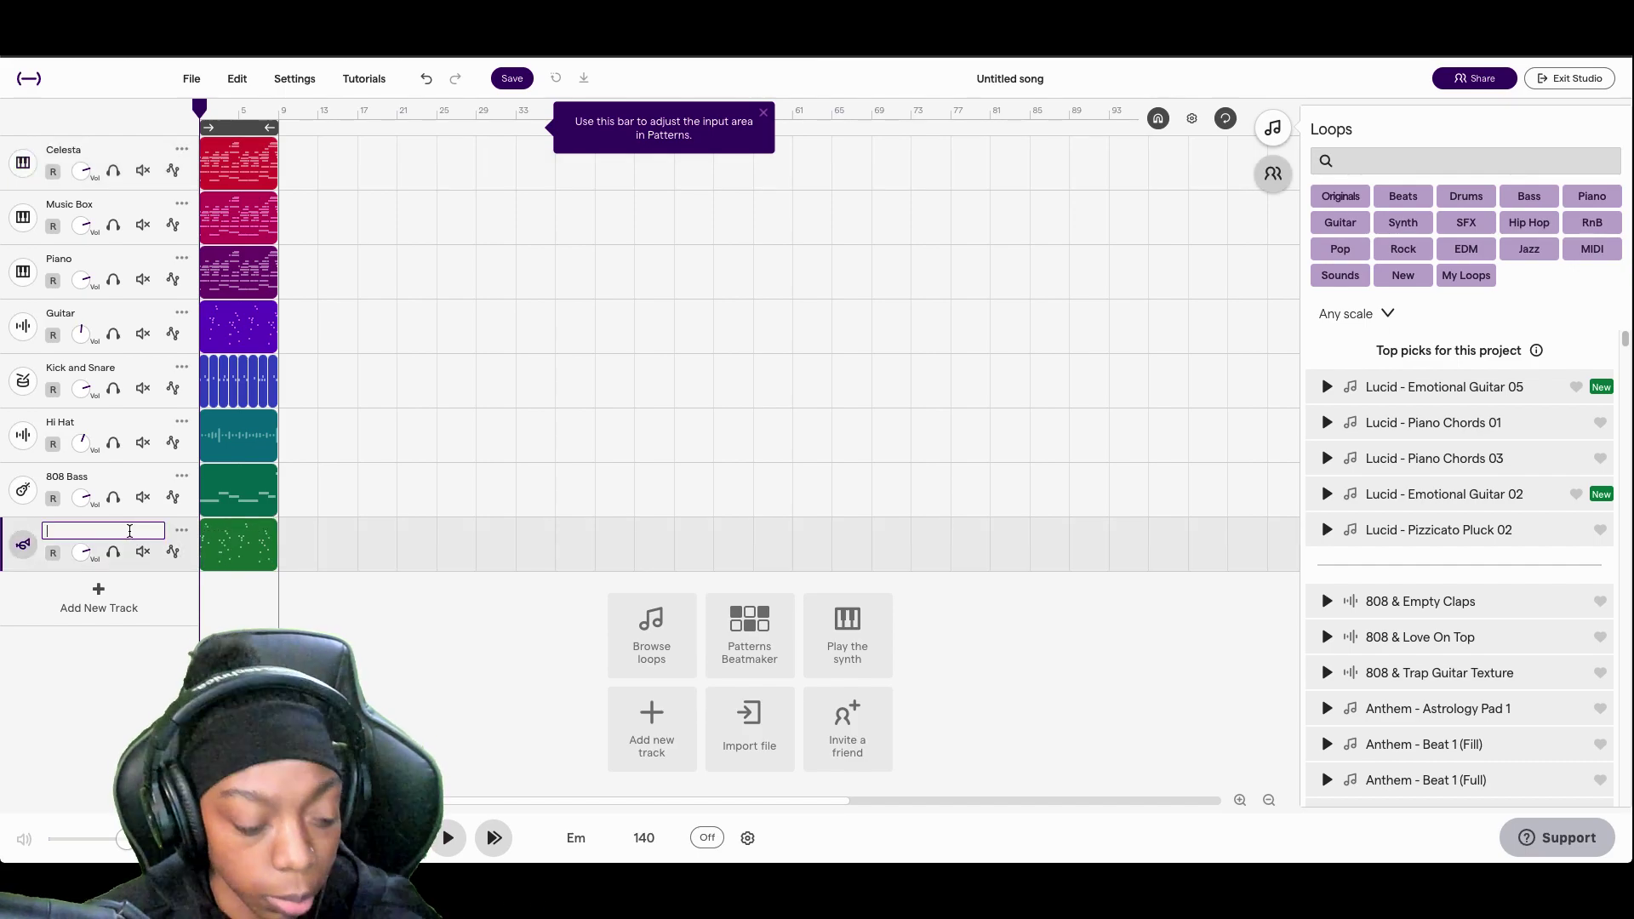
type("Flute")
key("Return")
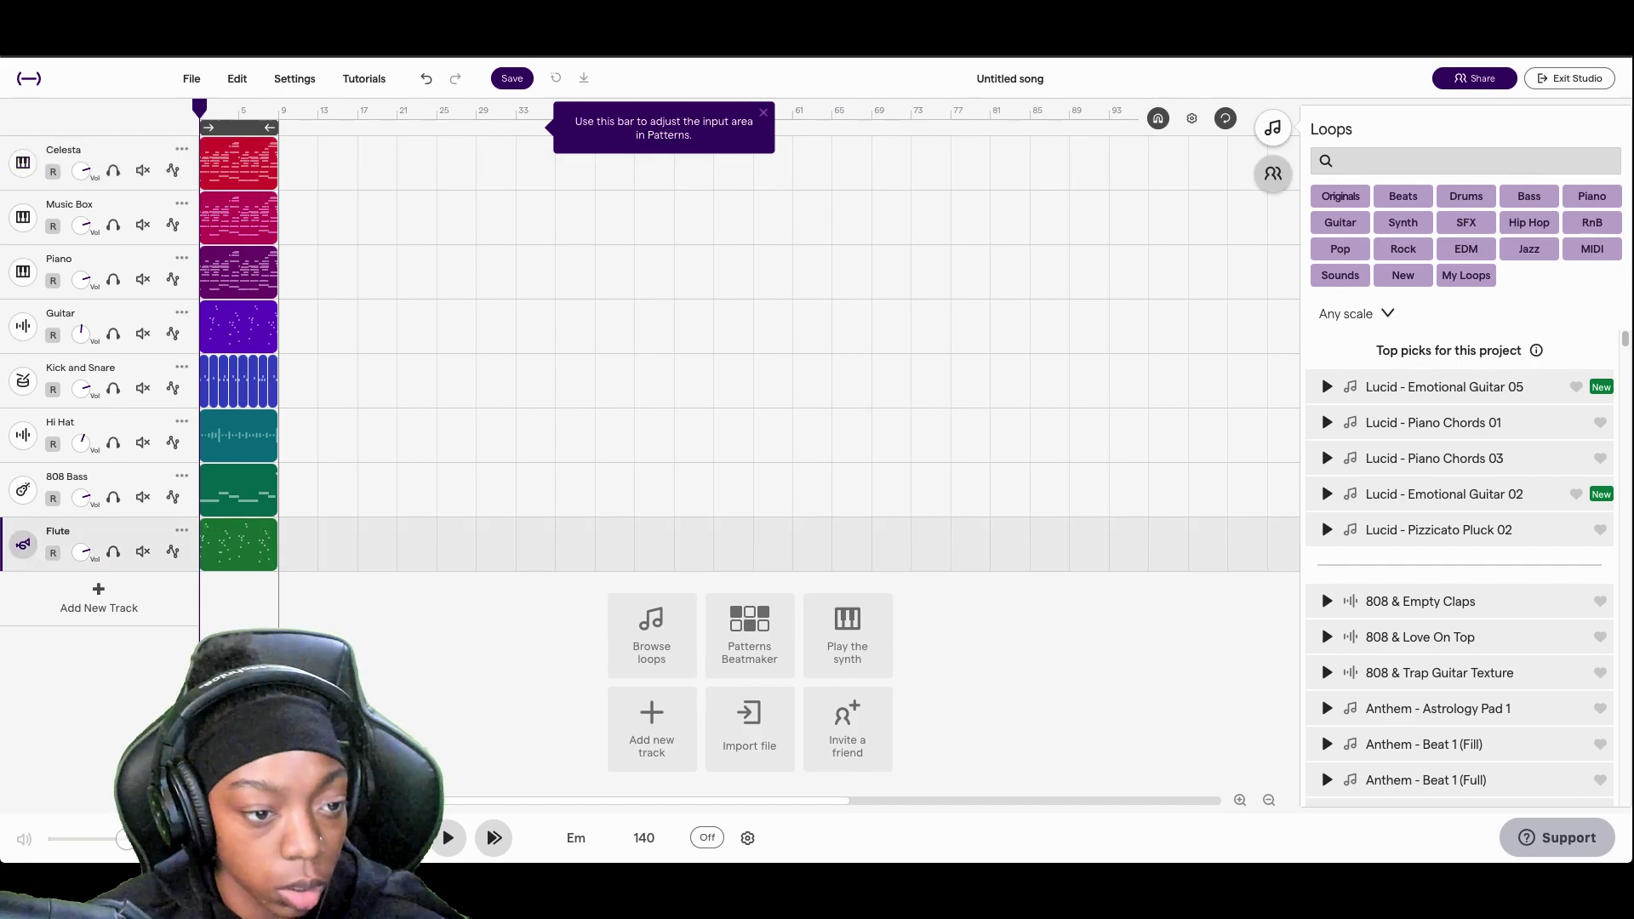
- Extend and duplicate every track's clips so the loop repeats six times, to about bar 49
left_click(289, 148)
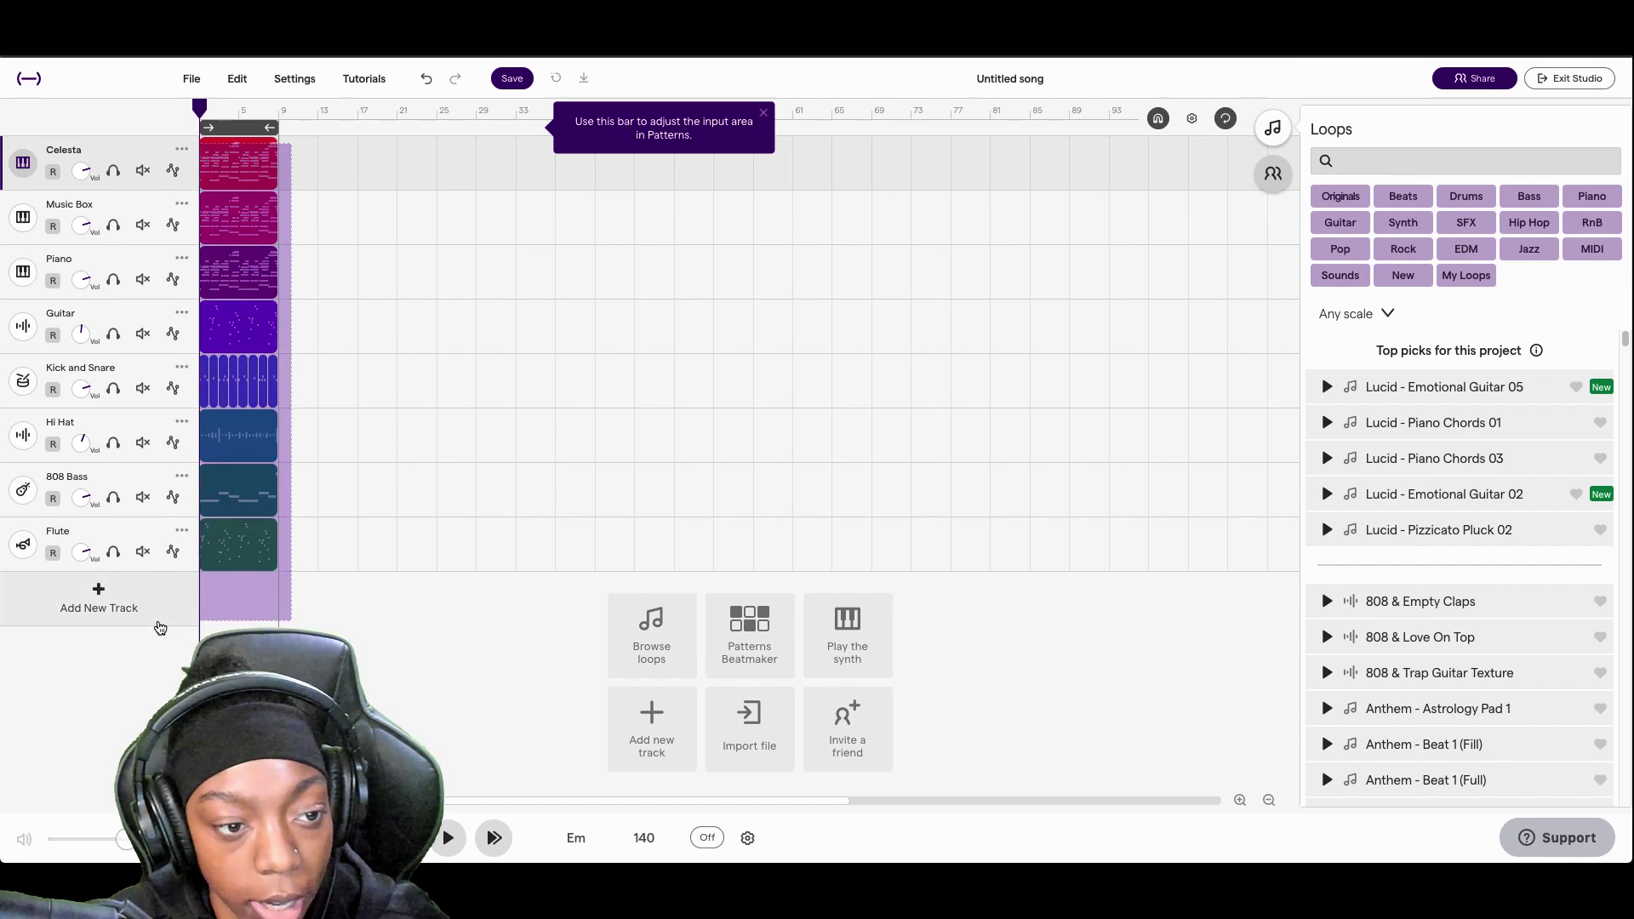
left_click_drag(268, 562, 310, 558)
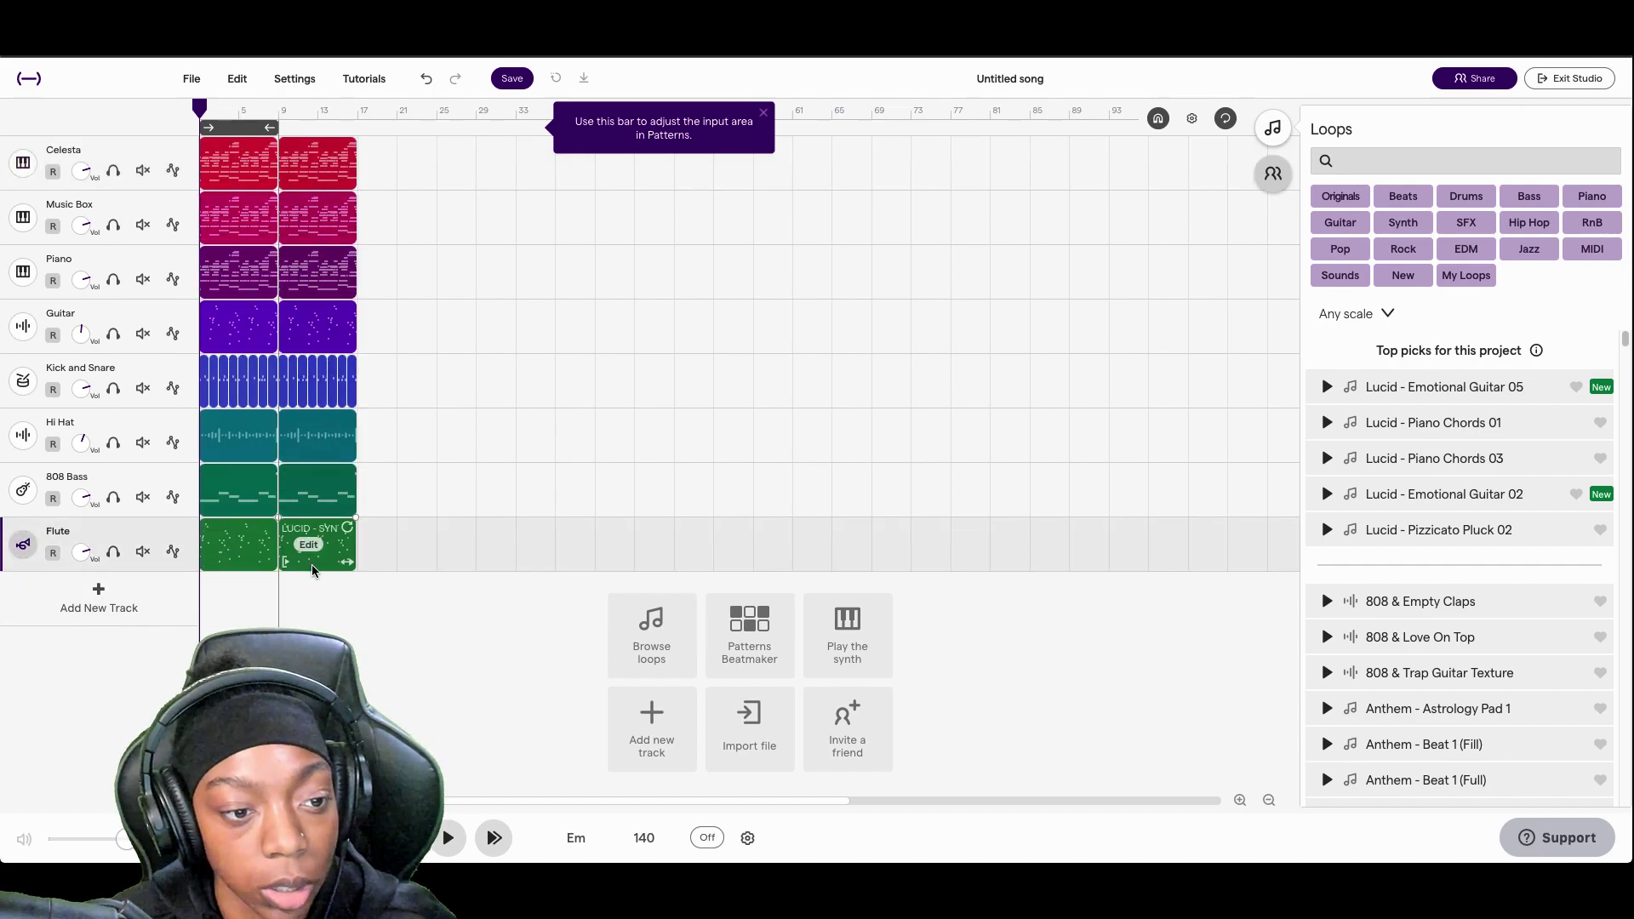
left_click(378, 160)
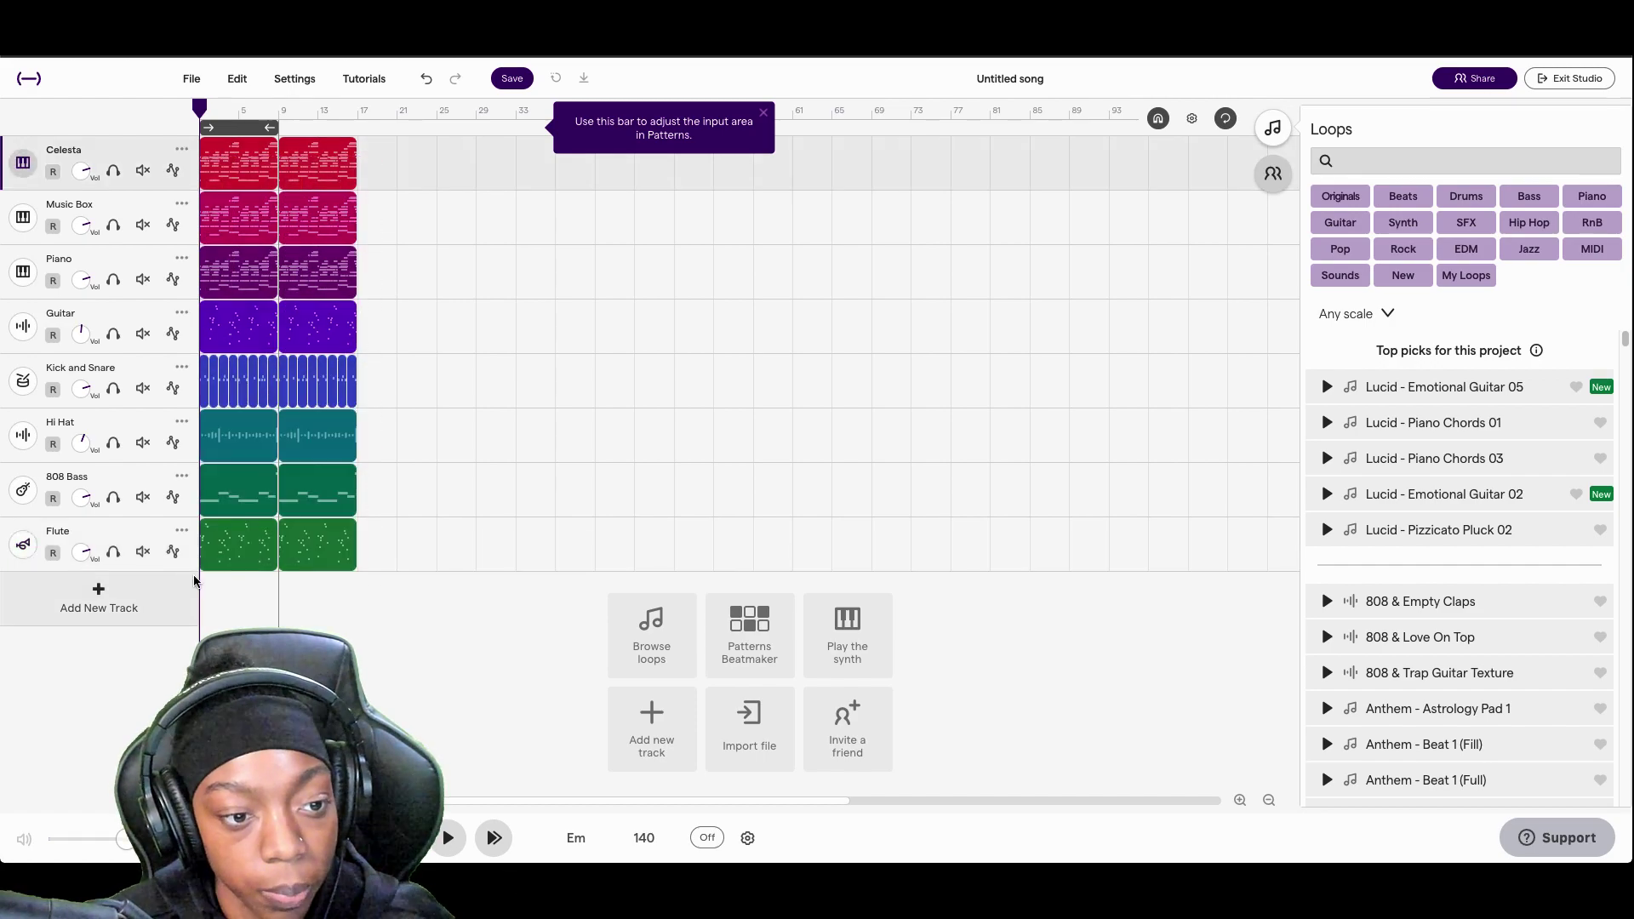
left_click_drag(347, 561, 446, 551)
left_click_drag(538, 167, 373, 566)
key("ctrl+d")
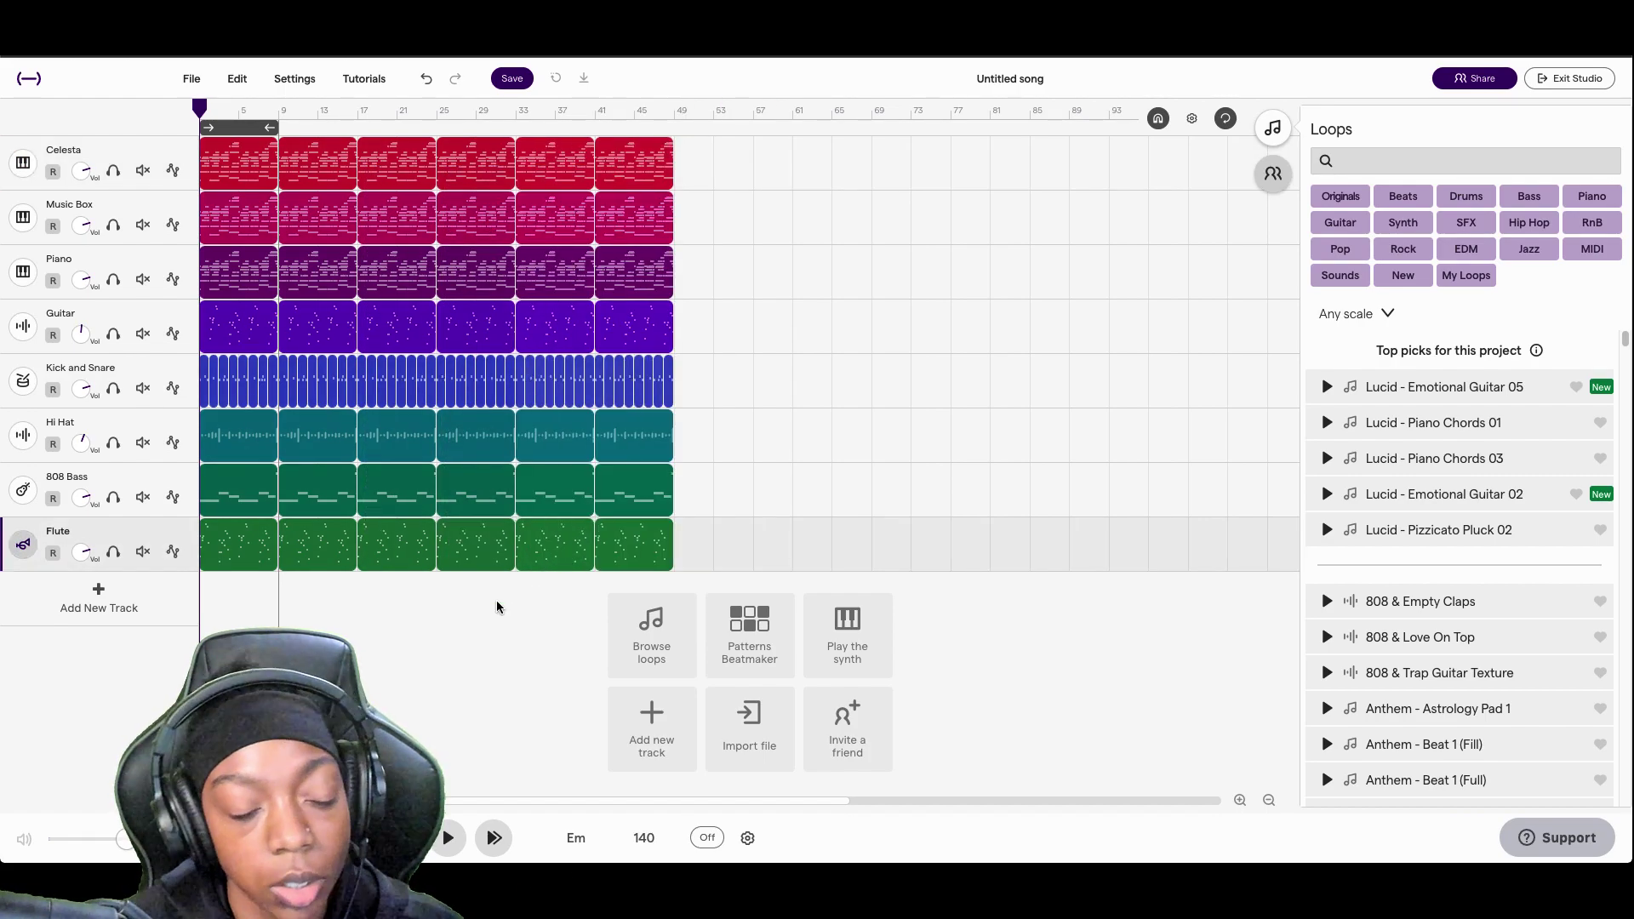
- Move Flute under Piano, delete the first Kick and Snare, Hi Hat, 808 Bass, Flute and Guitar clips, and play from the start
left_click(437, 628)
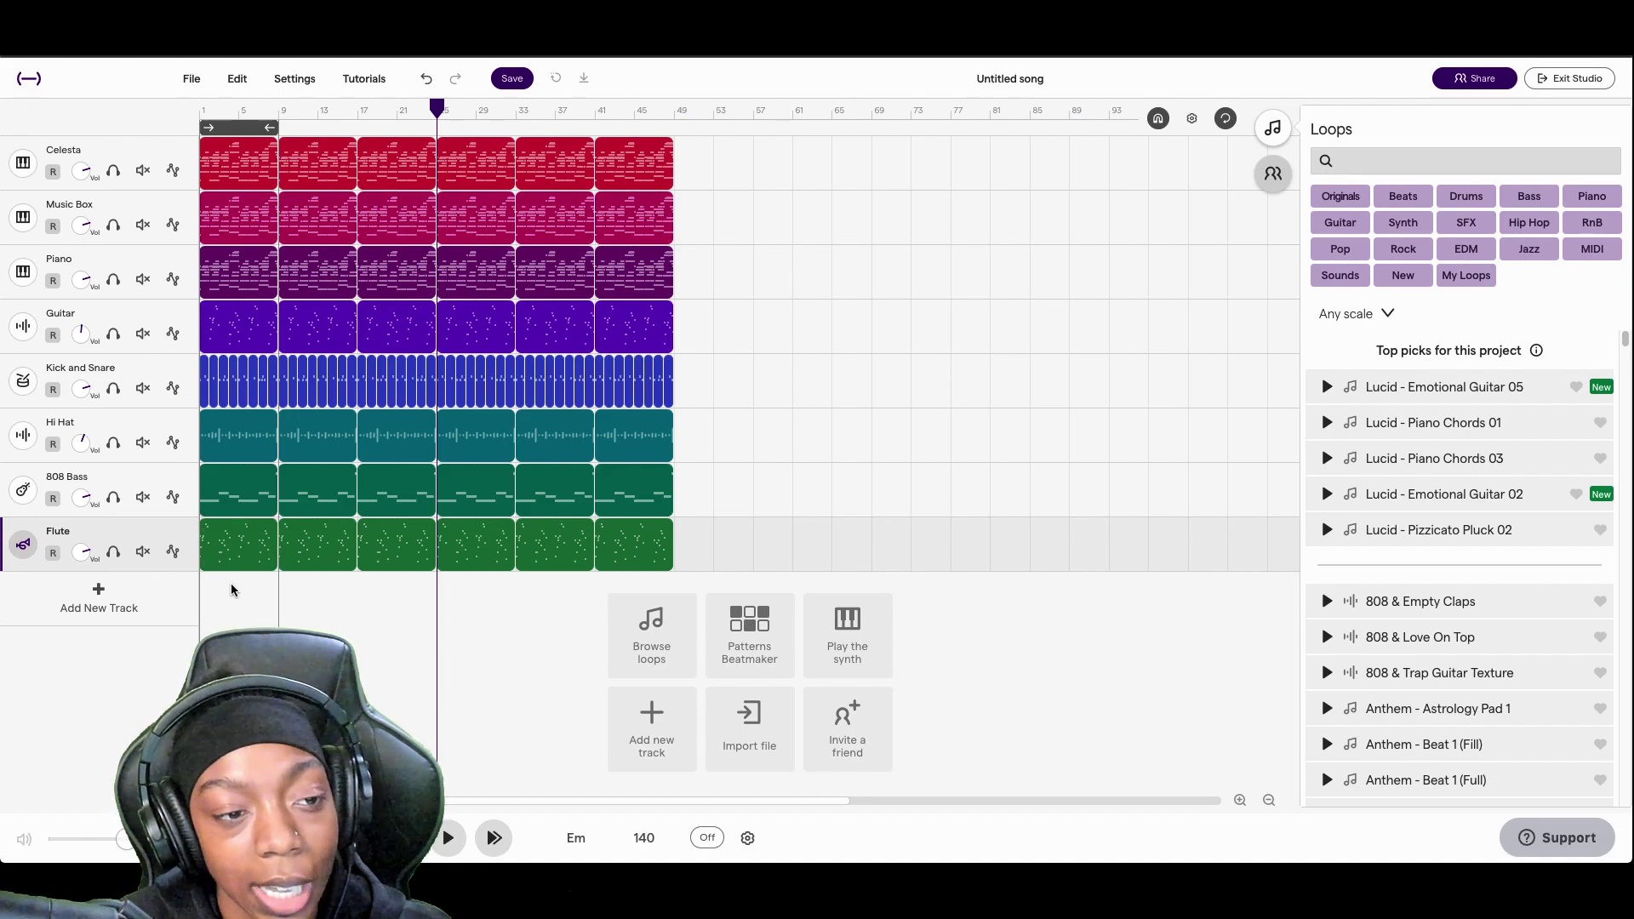
left_click_drag(58, 534, 81, 316)
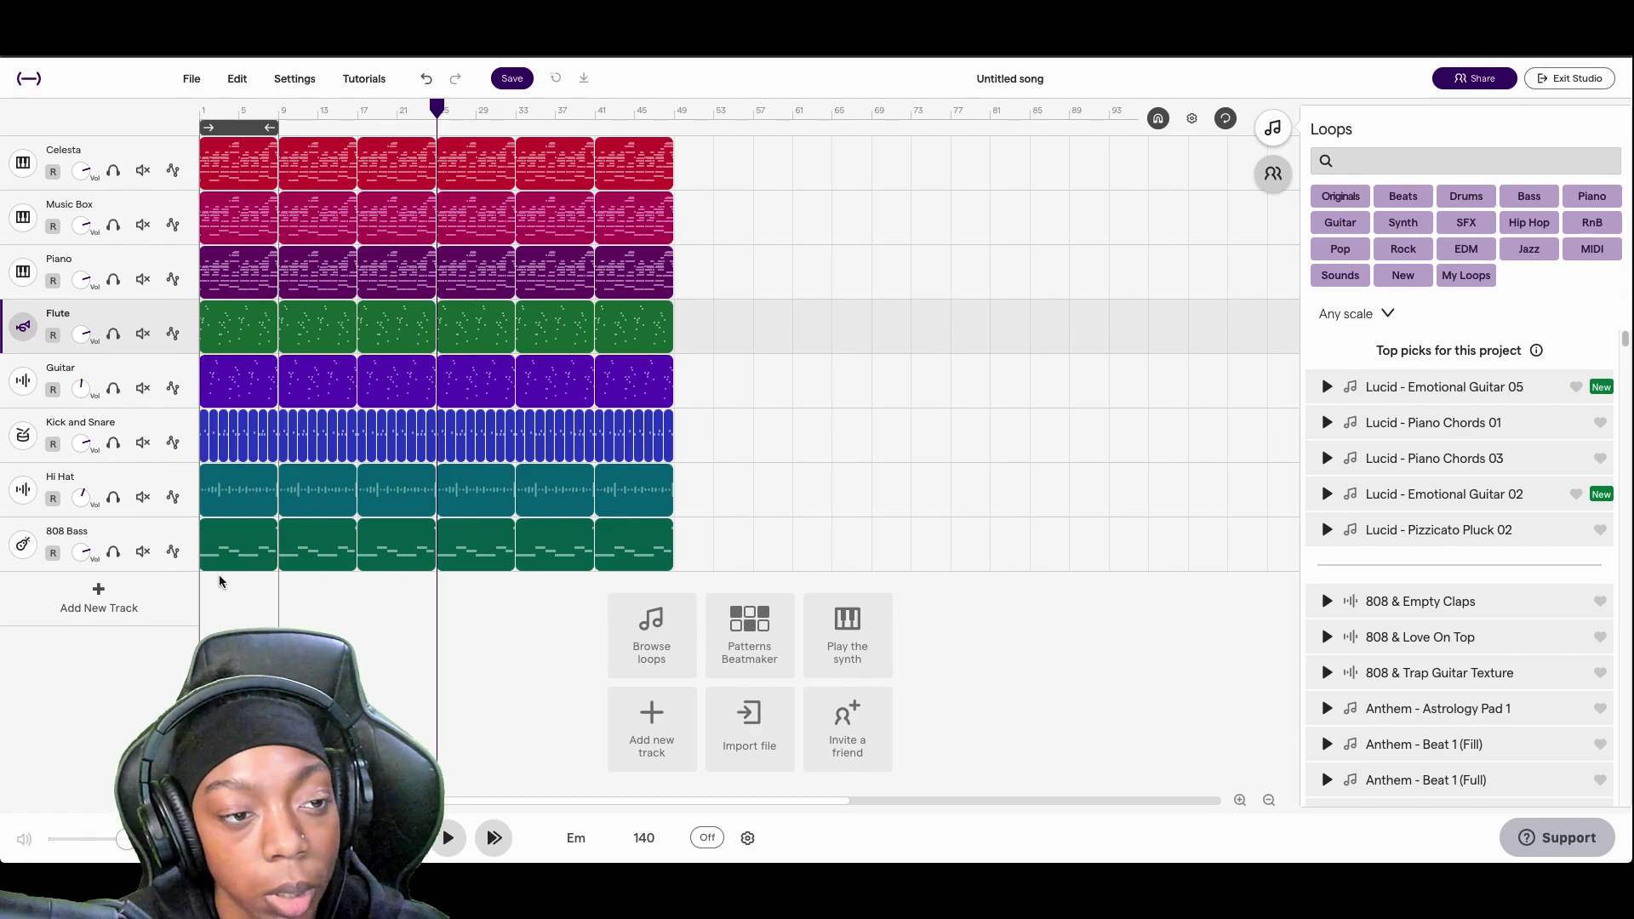
left_click_drag(237, 604, 219, 515)
left_click_drag(226, 457, 228, 342)
key("Delete")
left_click(249, 448)
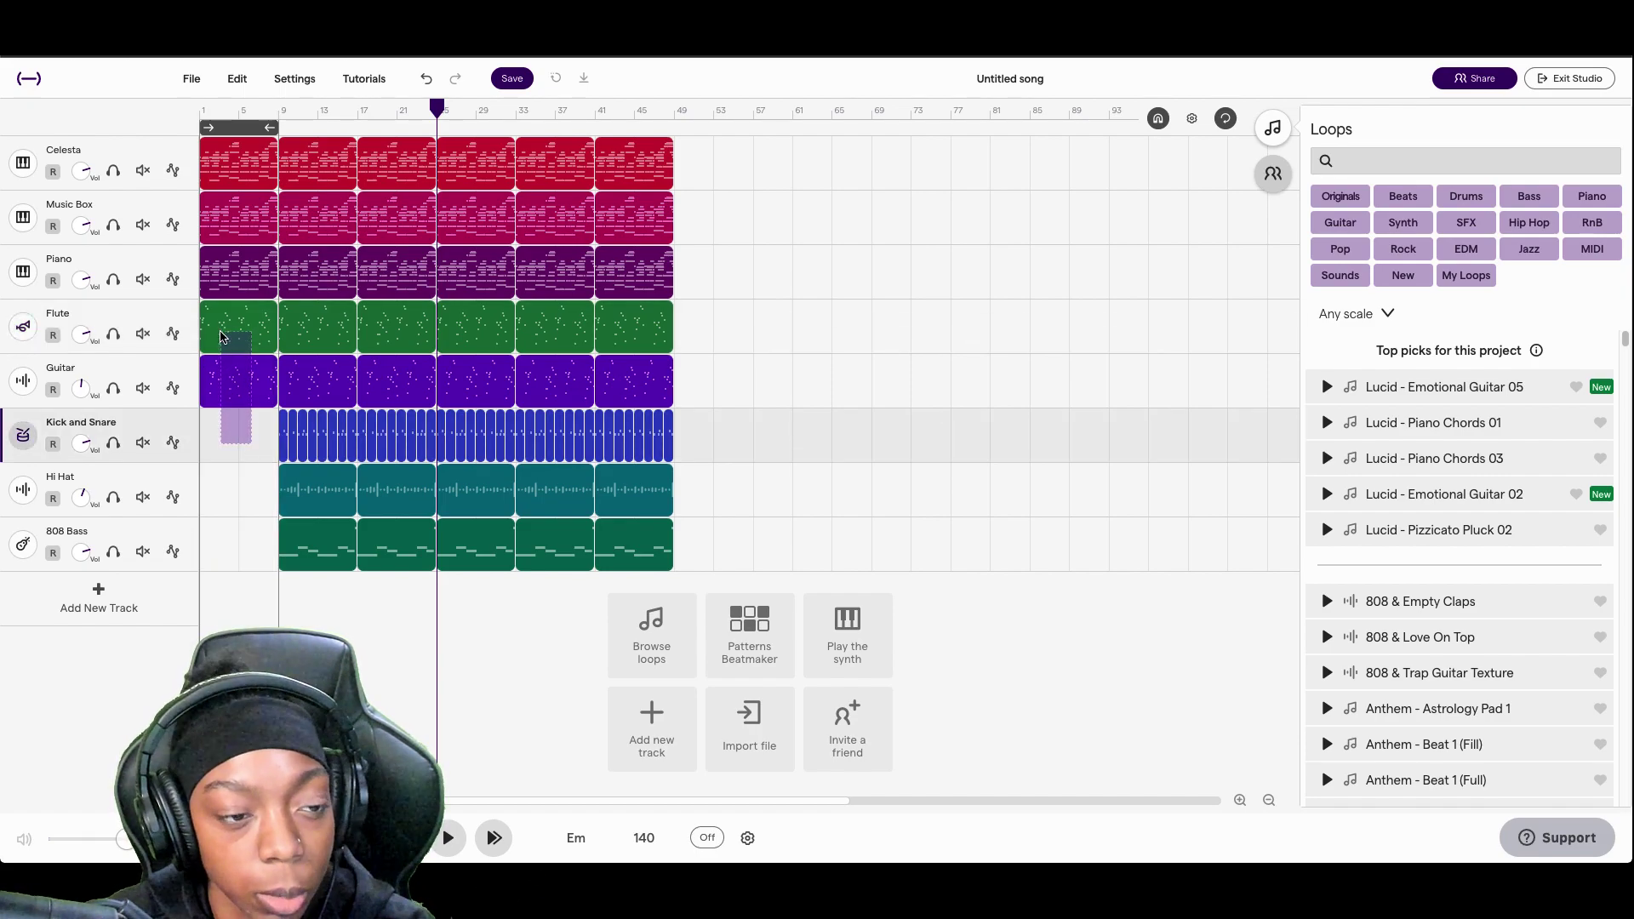
key("Delete")
key("Return")
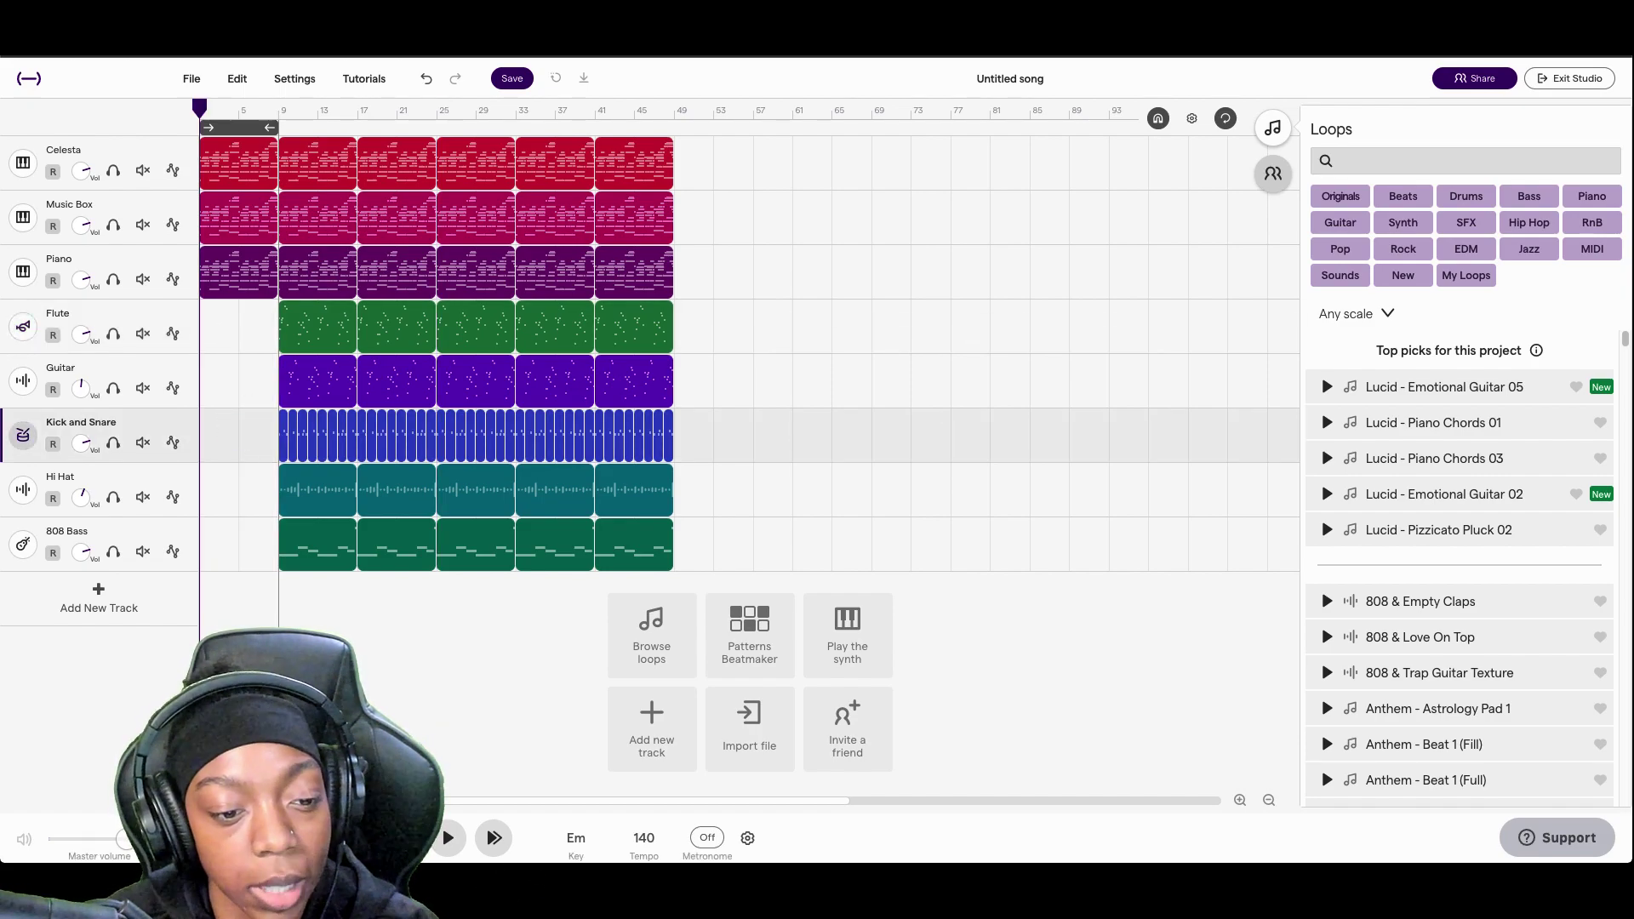
left_click(446, 849)
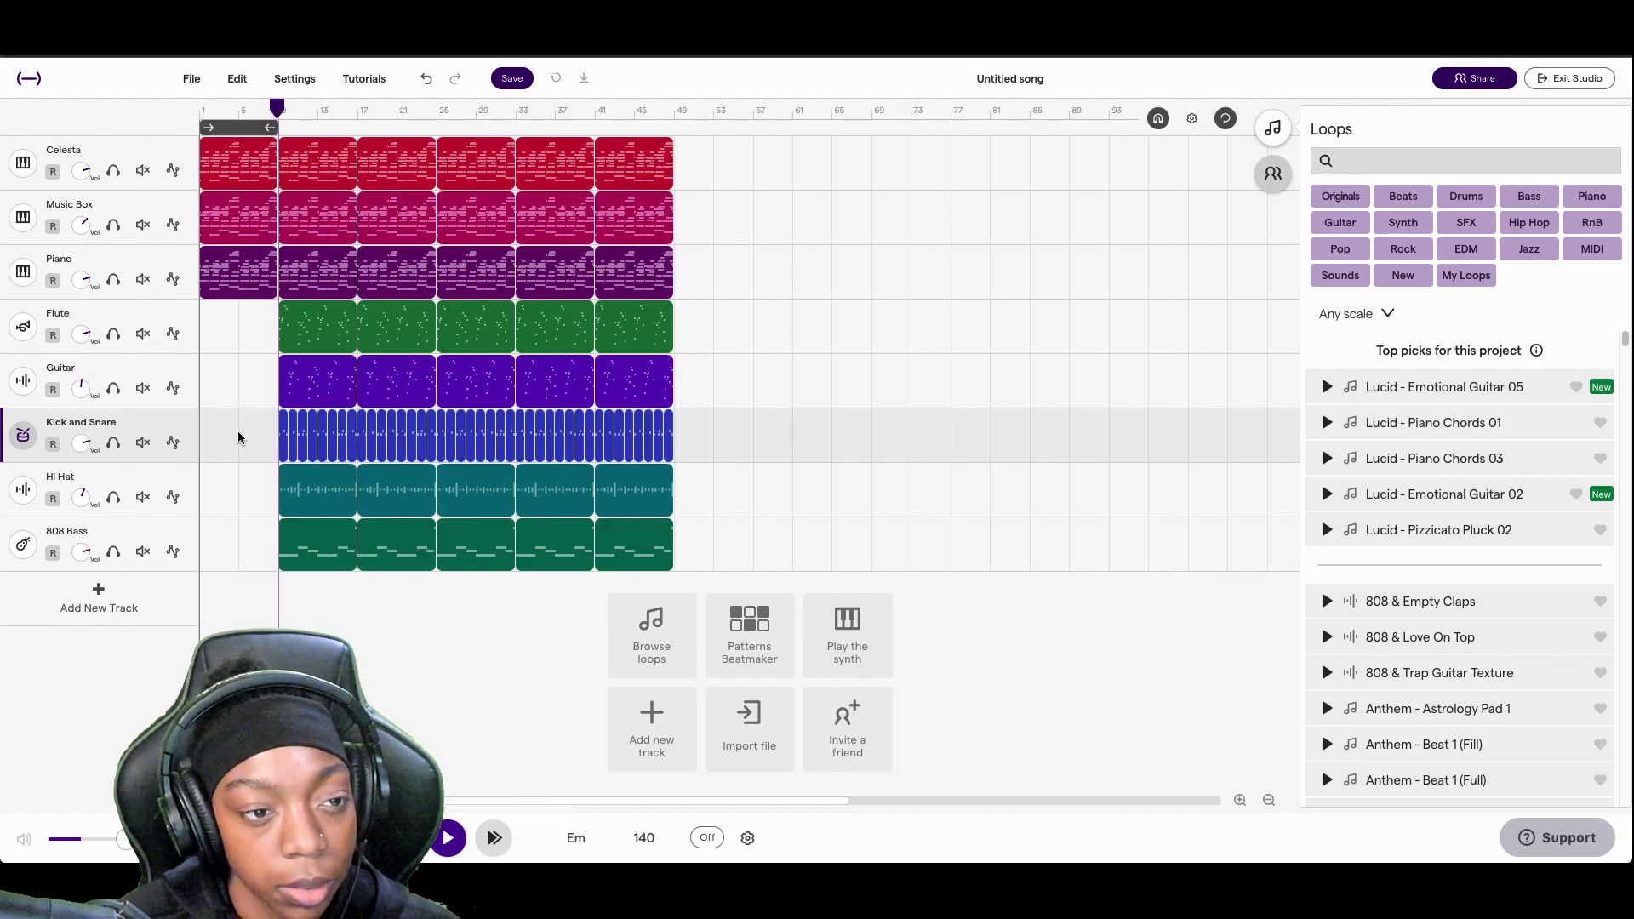
mouse_move(296, 496)
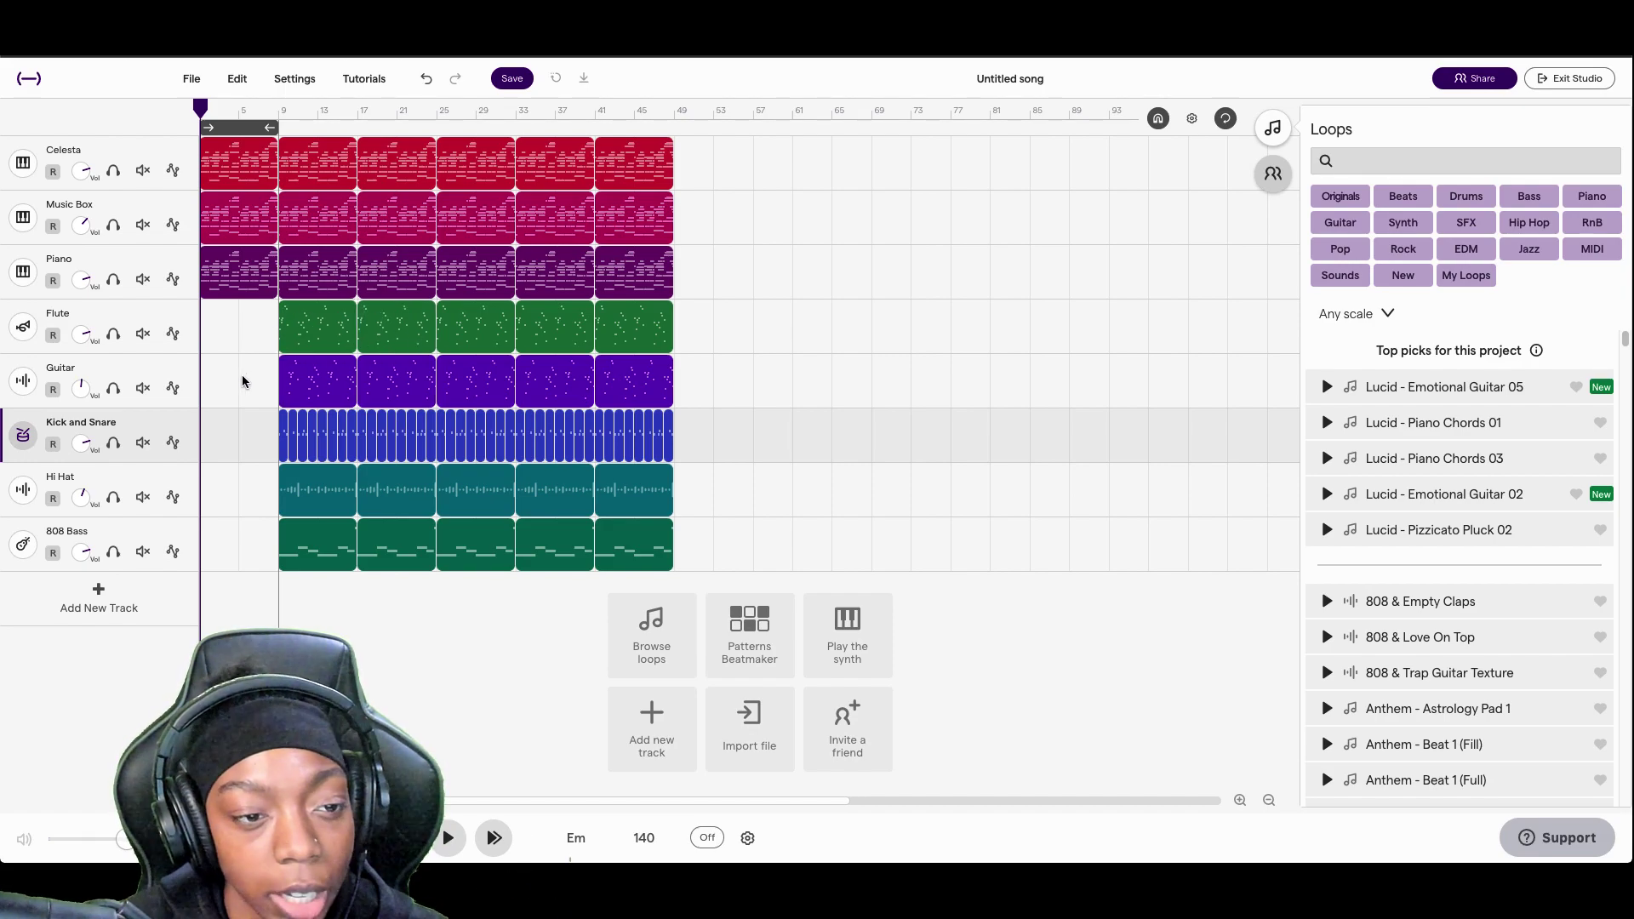
- Delete the Guitar track's first clip and play the arrangement
left_click(270, 388)
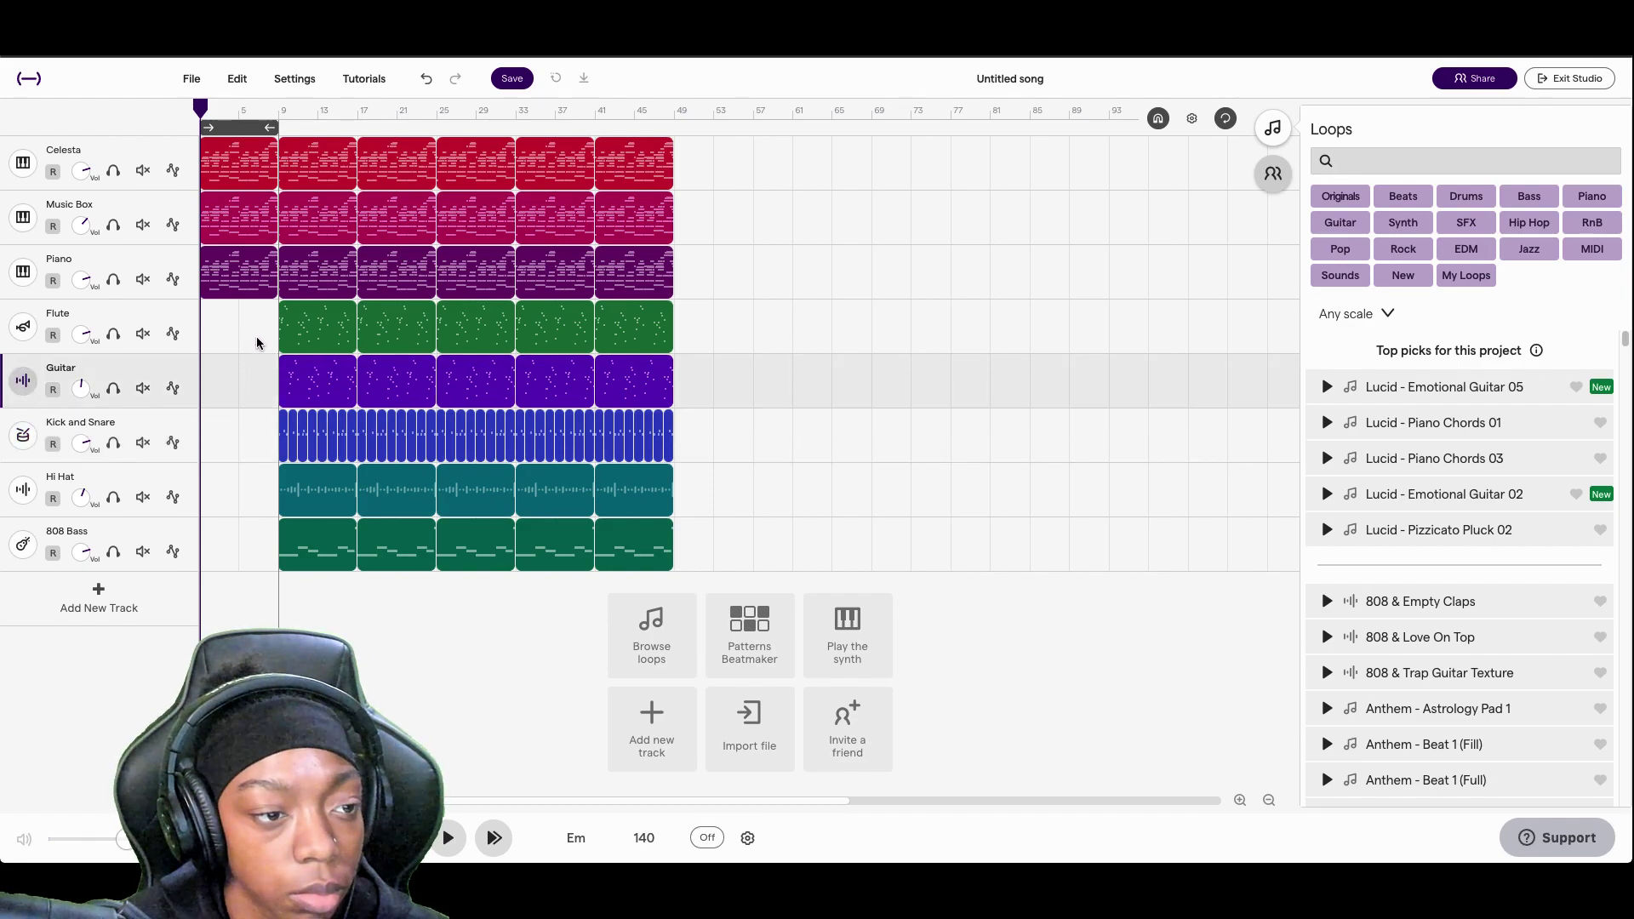
key("Delete")
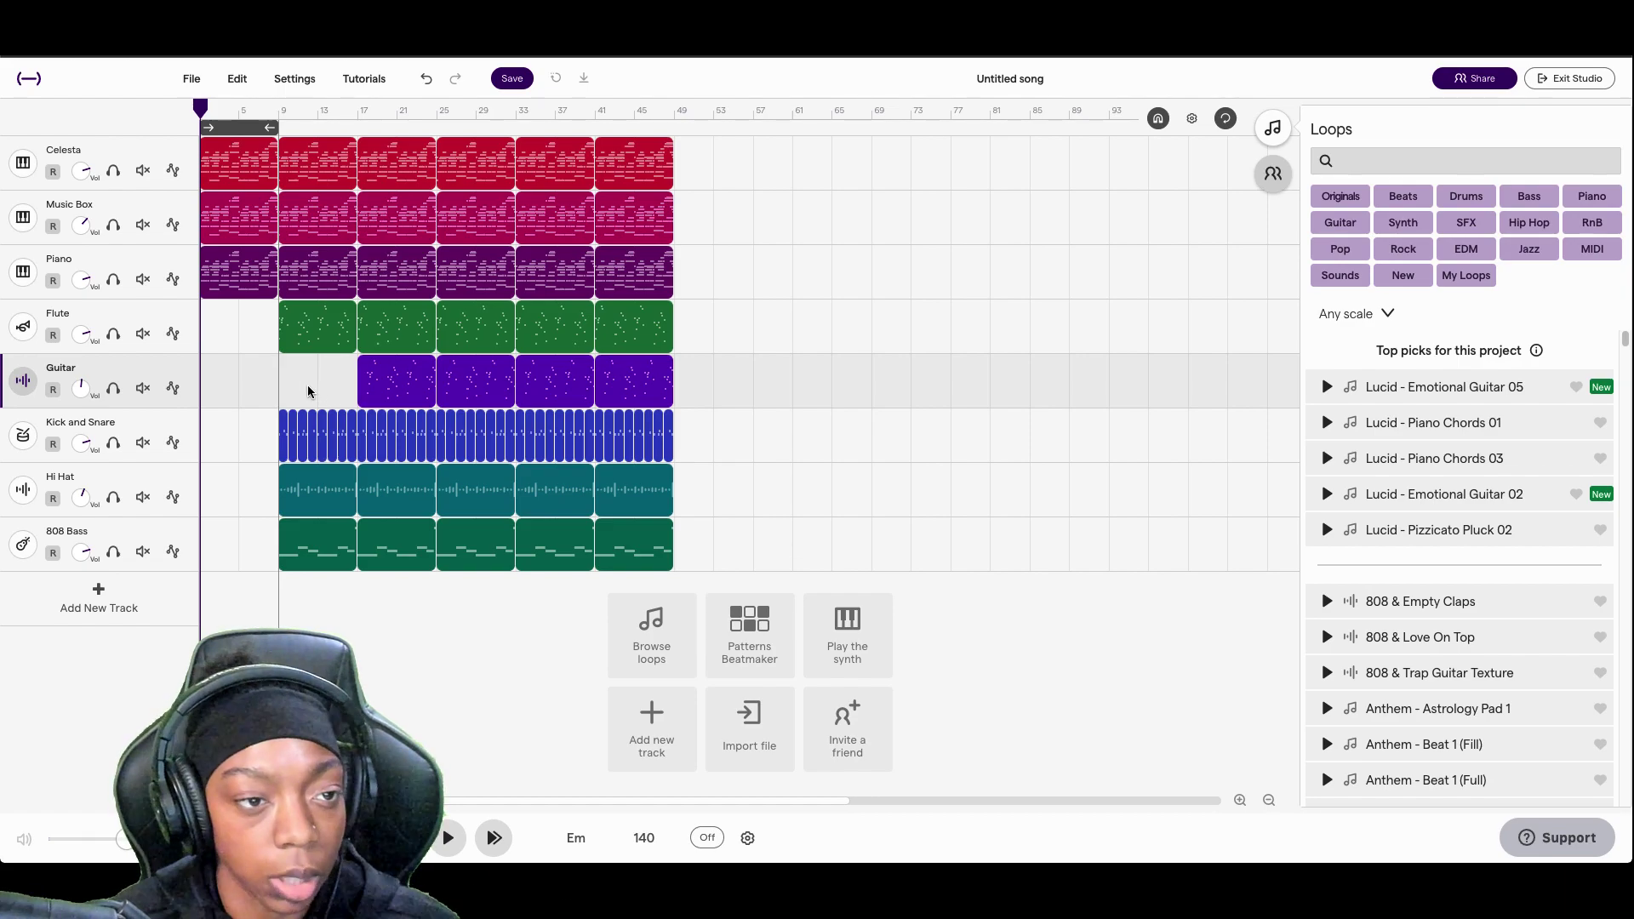
key("space")
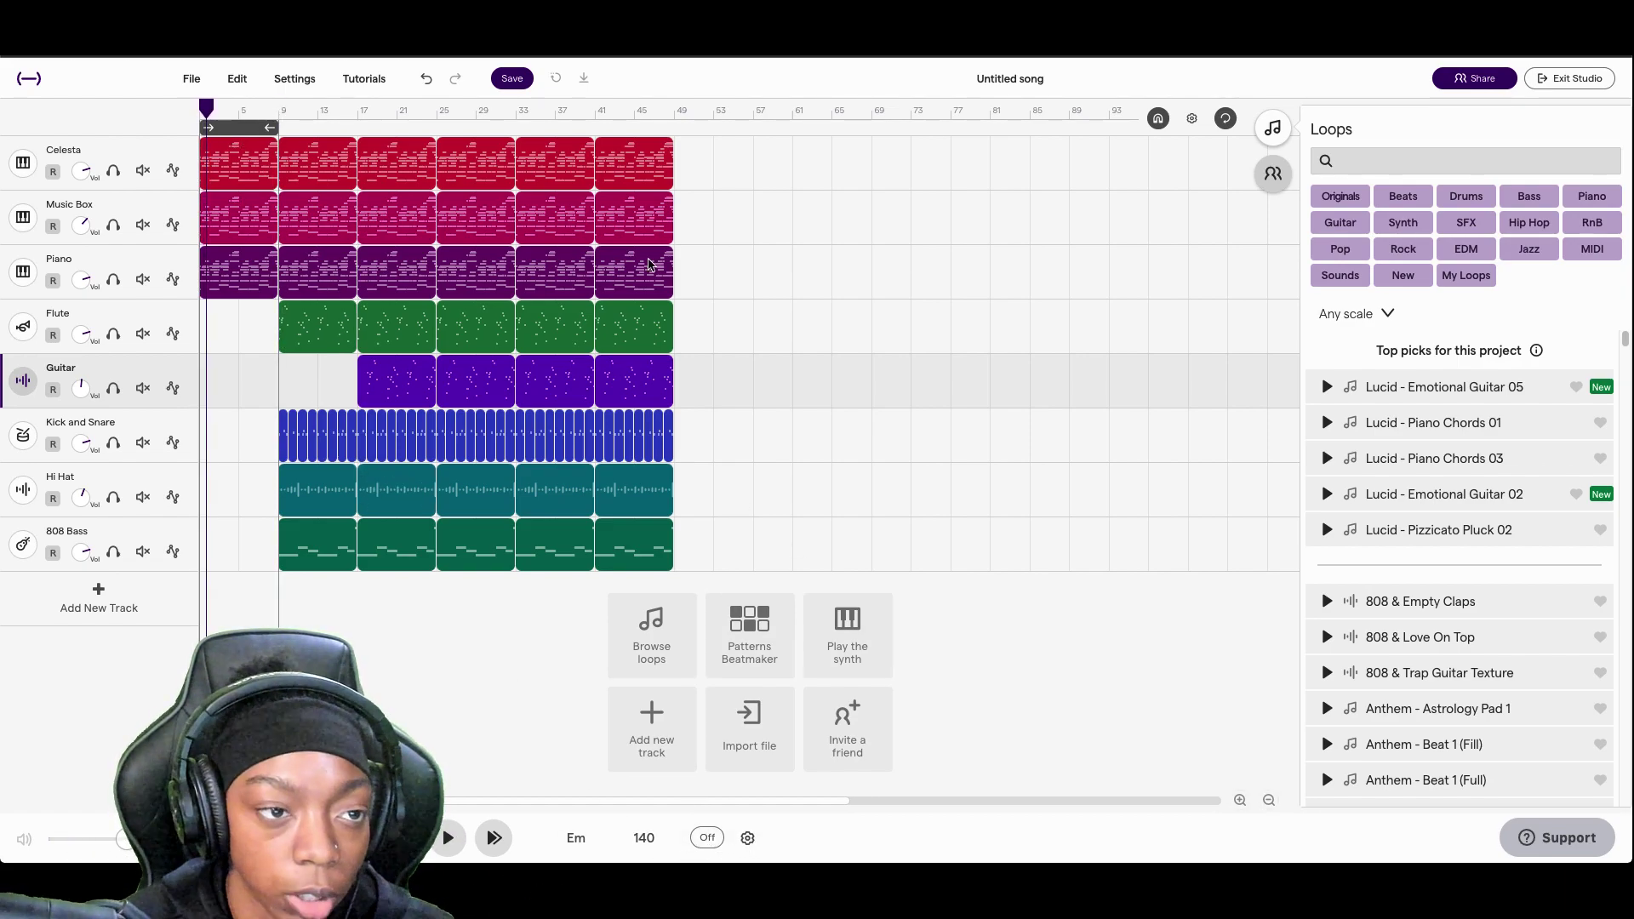
- Switch the cycle loop off and play from bar 5
left_click(236, 133)
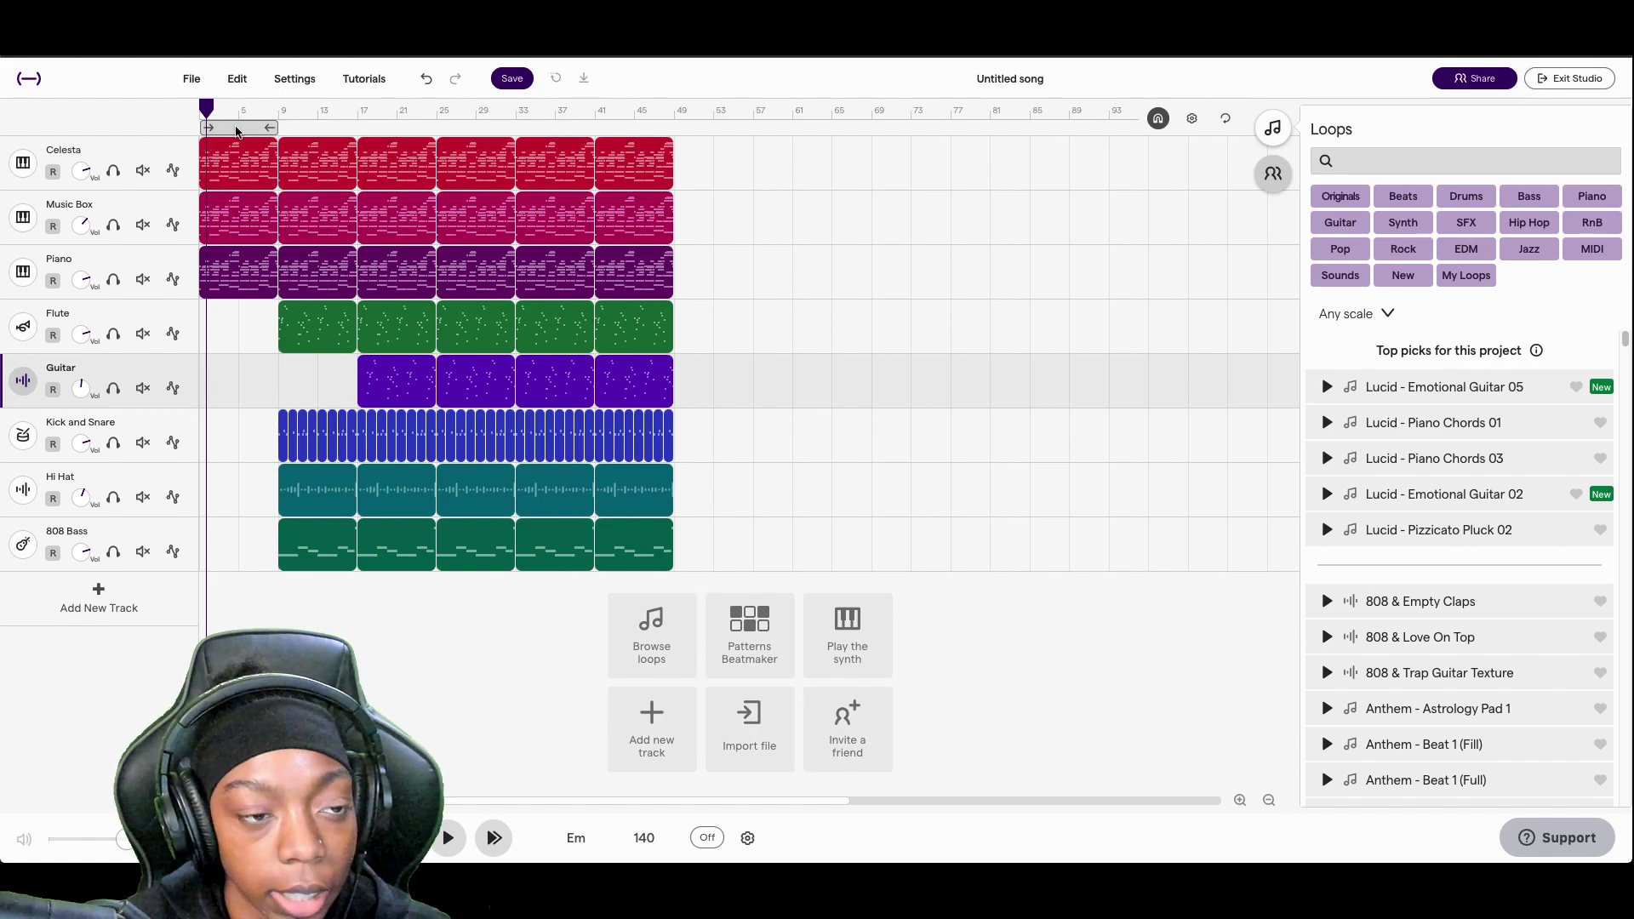
left_click(241, 129)
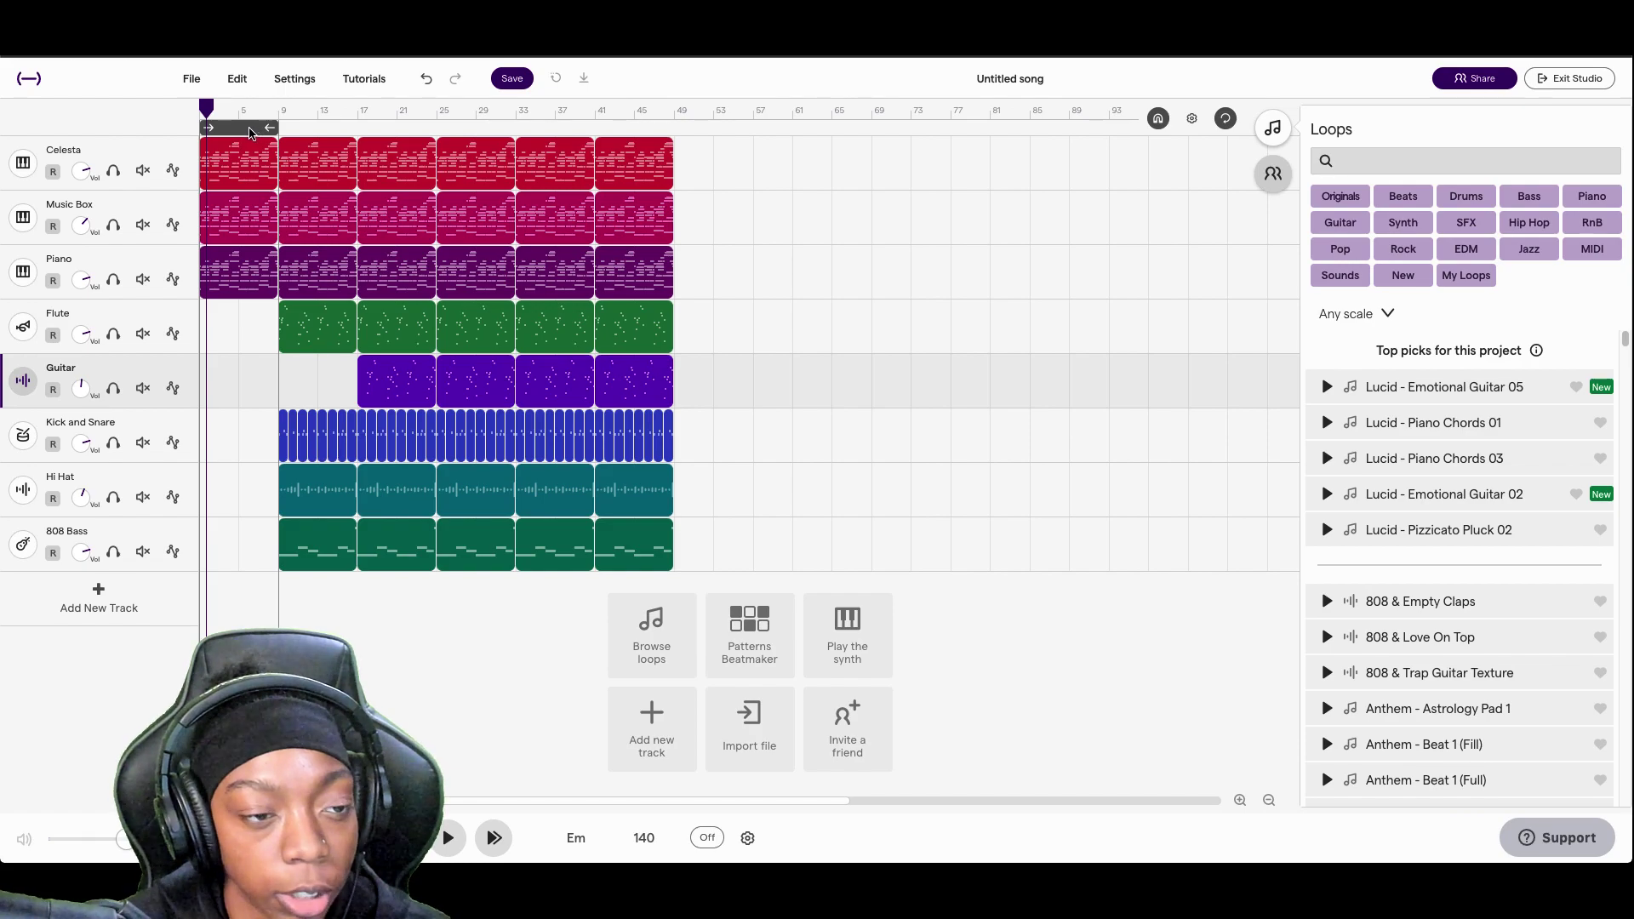
left_click(252, 133)
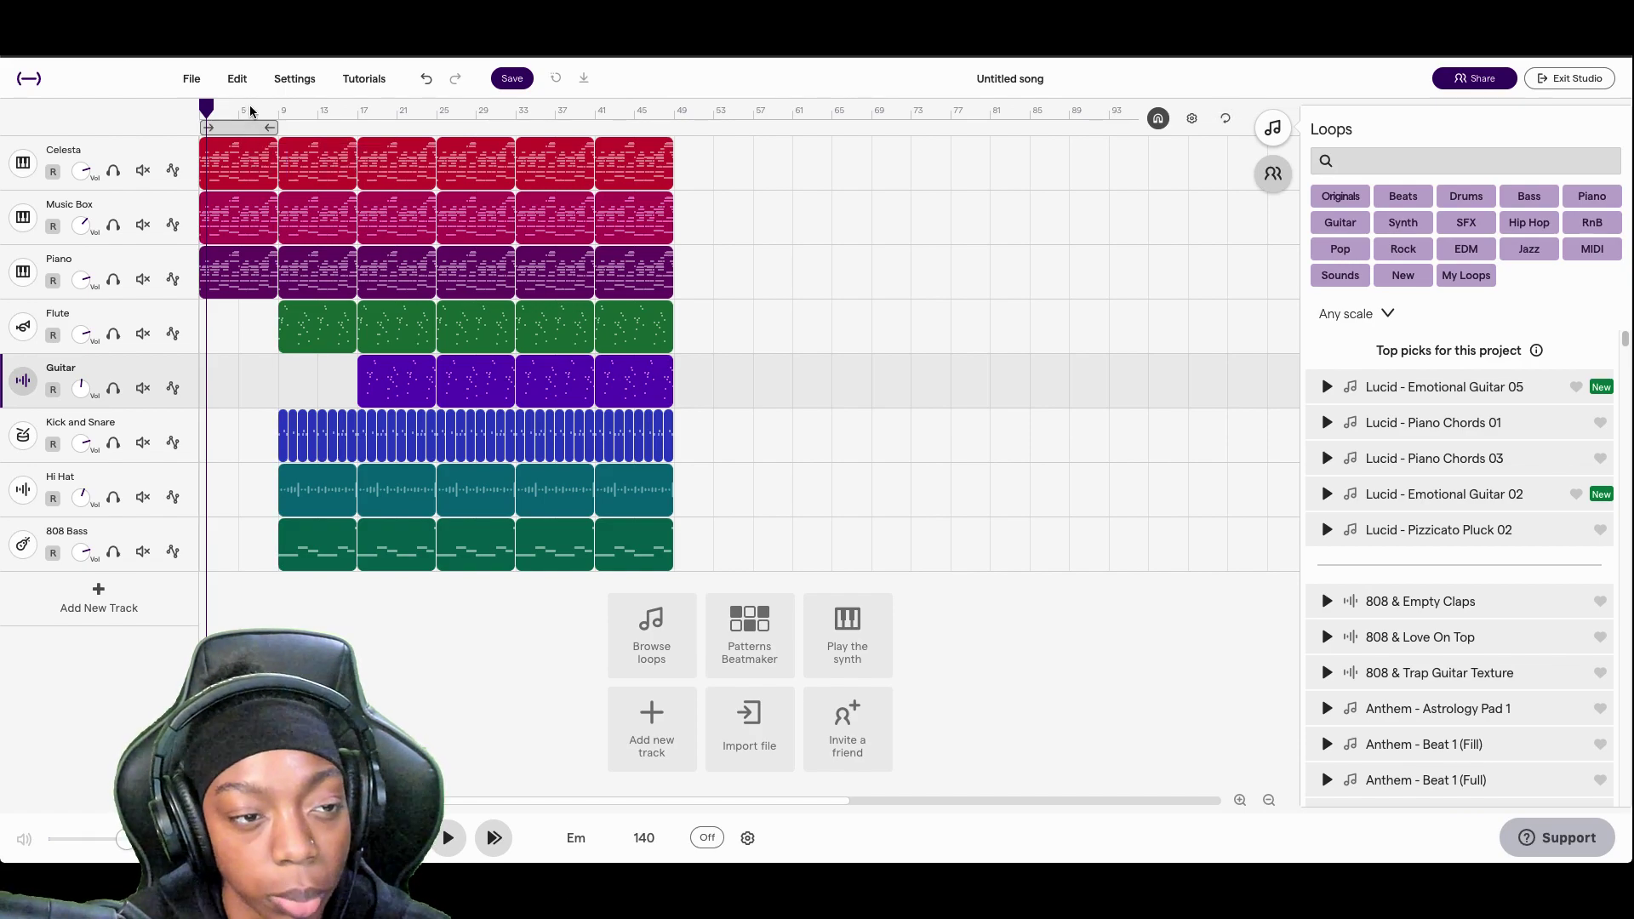
left_click(251, 110)
key("space")
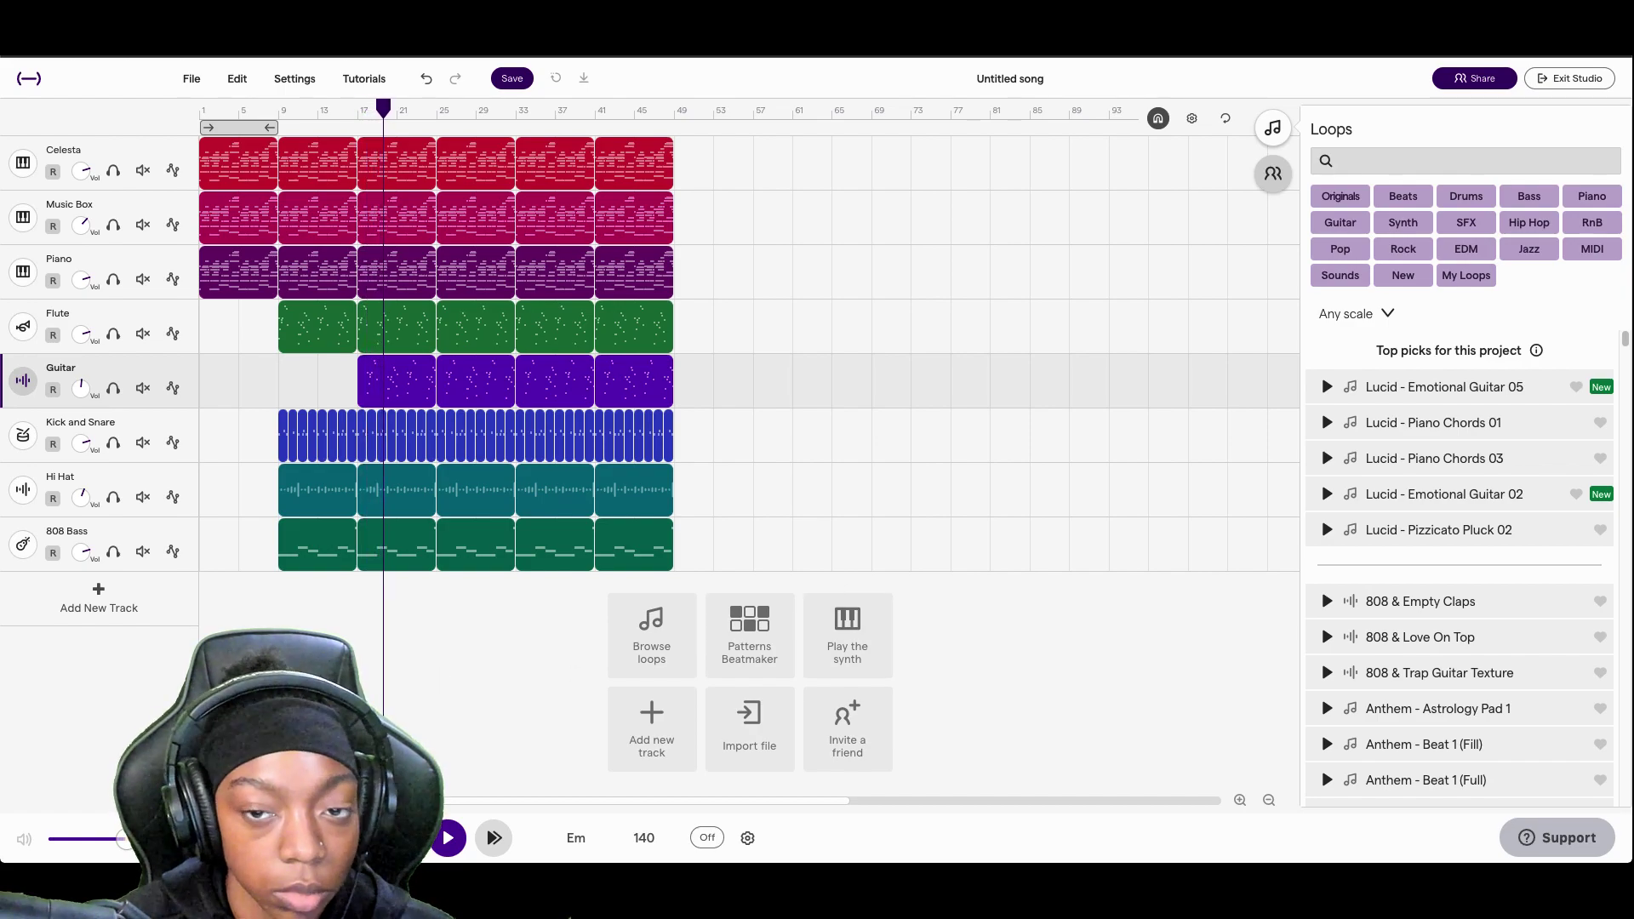
- Close the side browser panel via the Collaborators and Loops icons
left_click(1272, 175)
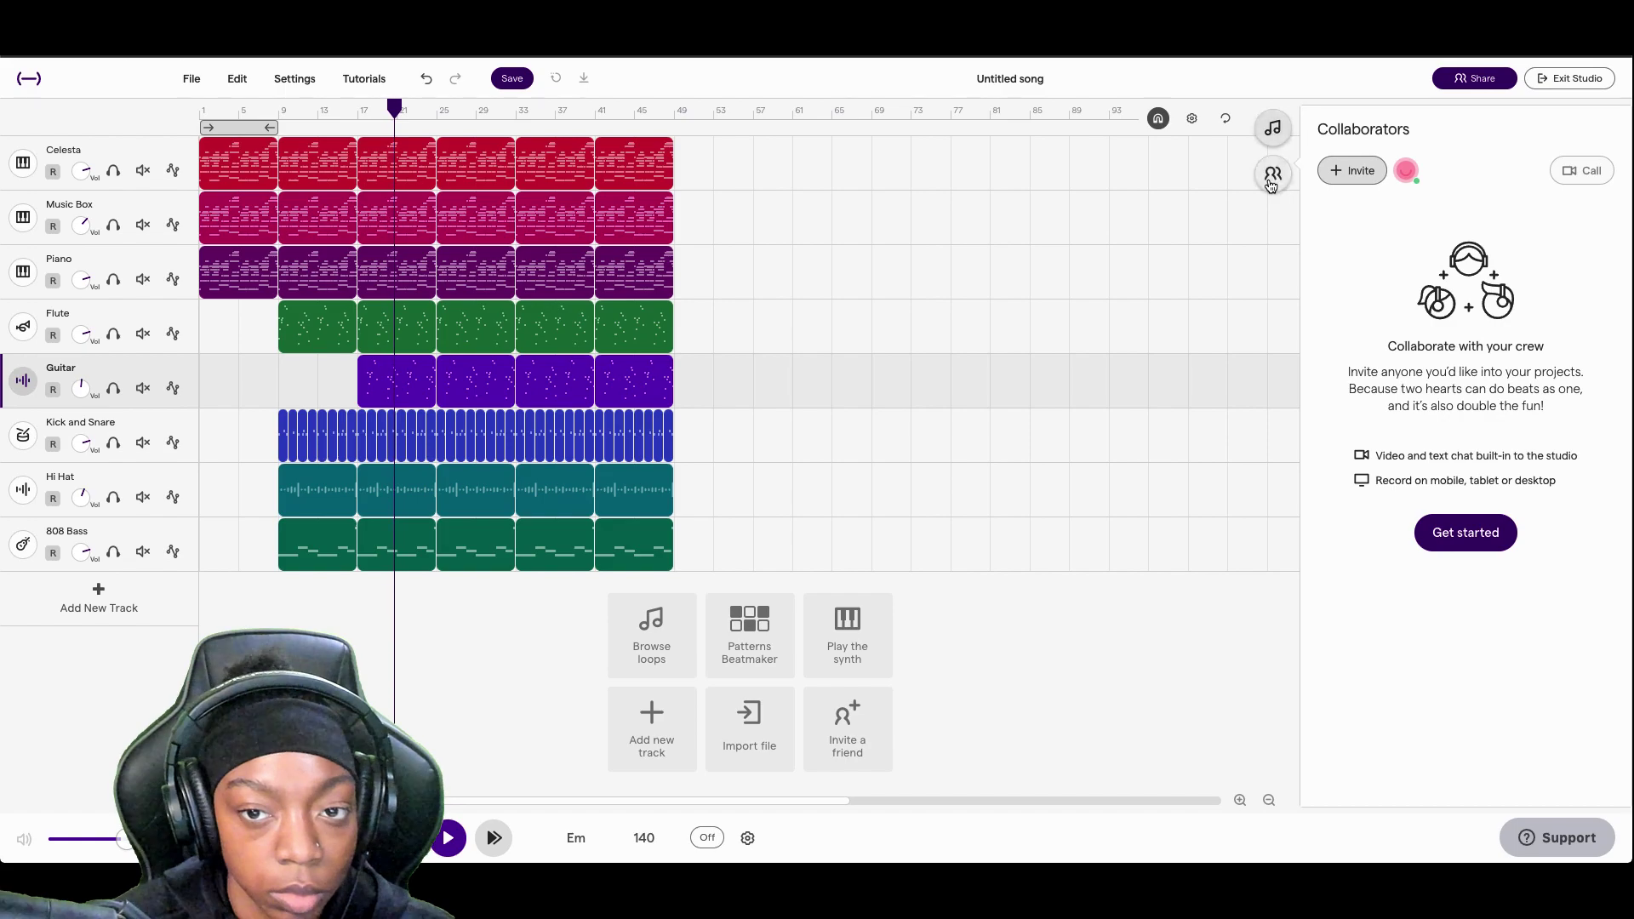
left_click(1273, 130)
left_click(1272, 131)
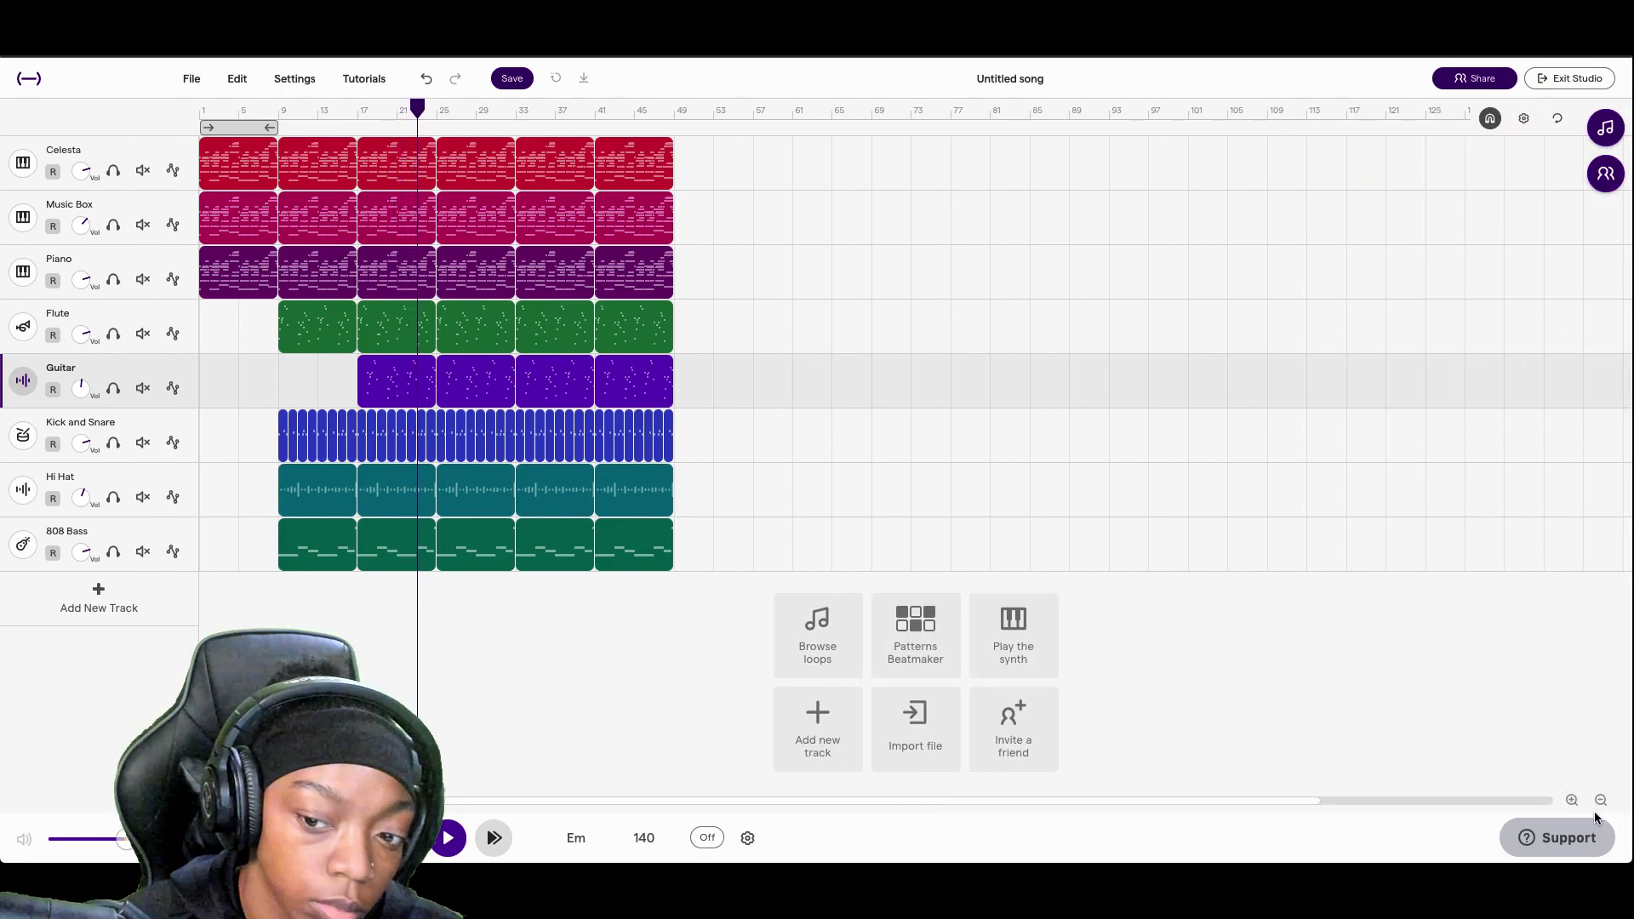
- Zoom the timeline in two levels and select the Flute track
left_click(1572, 800)
left_click(1571, 800)
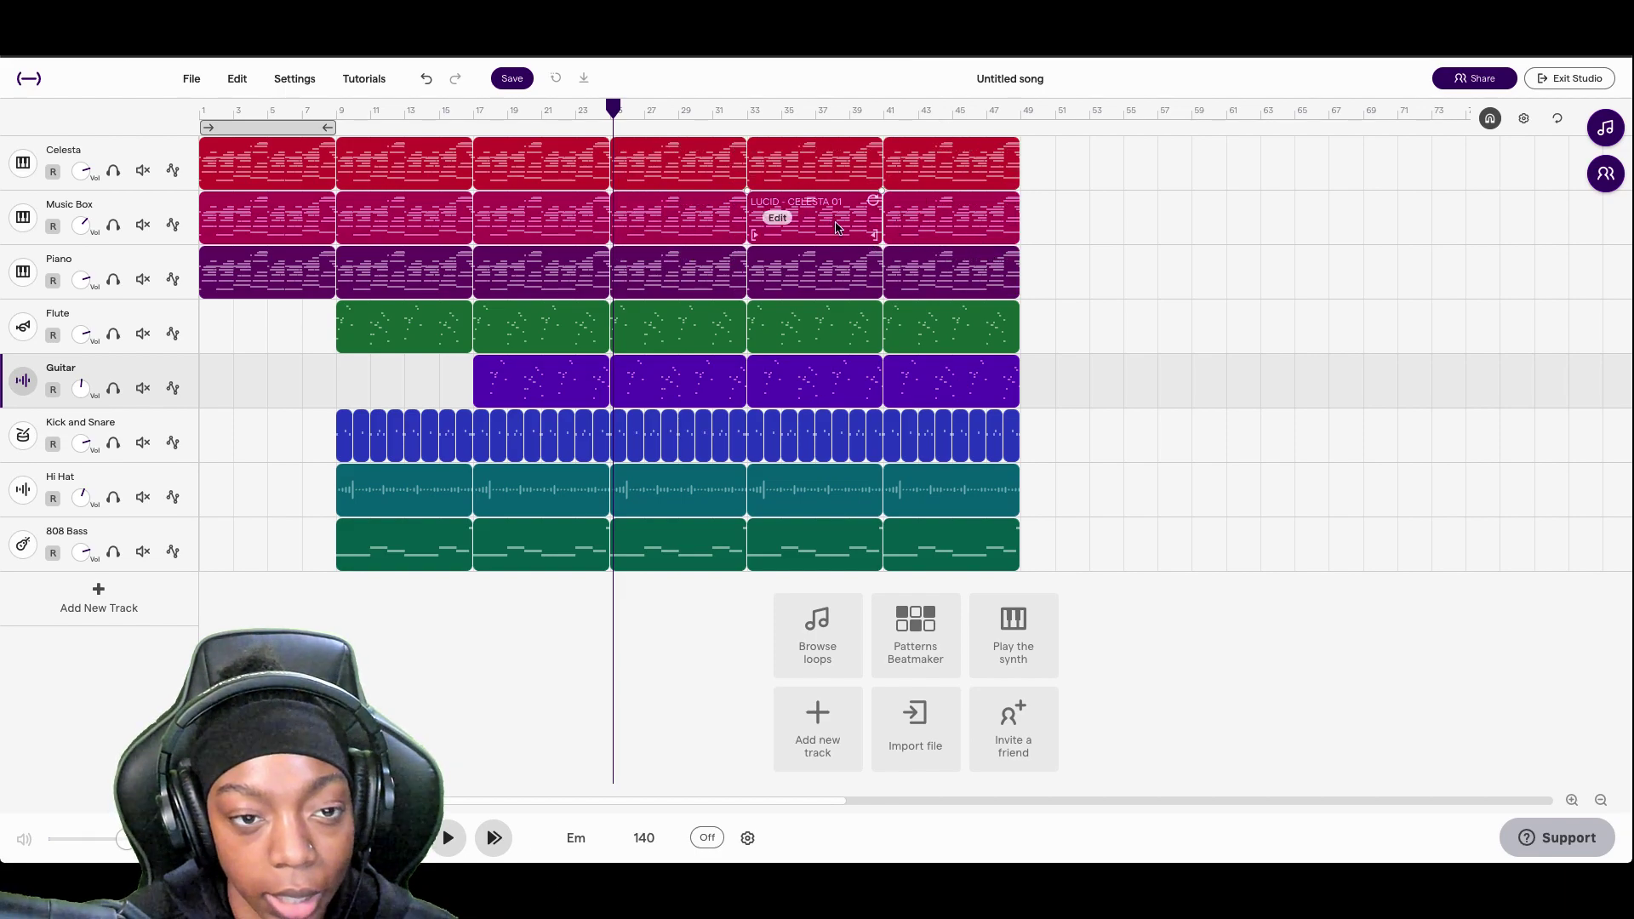
mouse_move(638, 157)
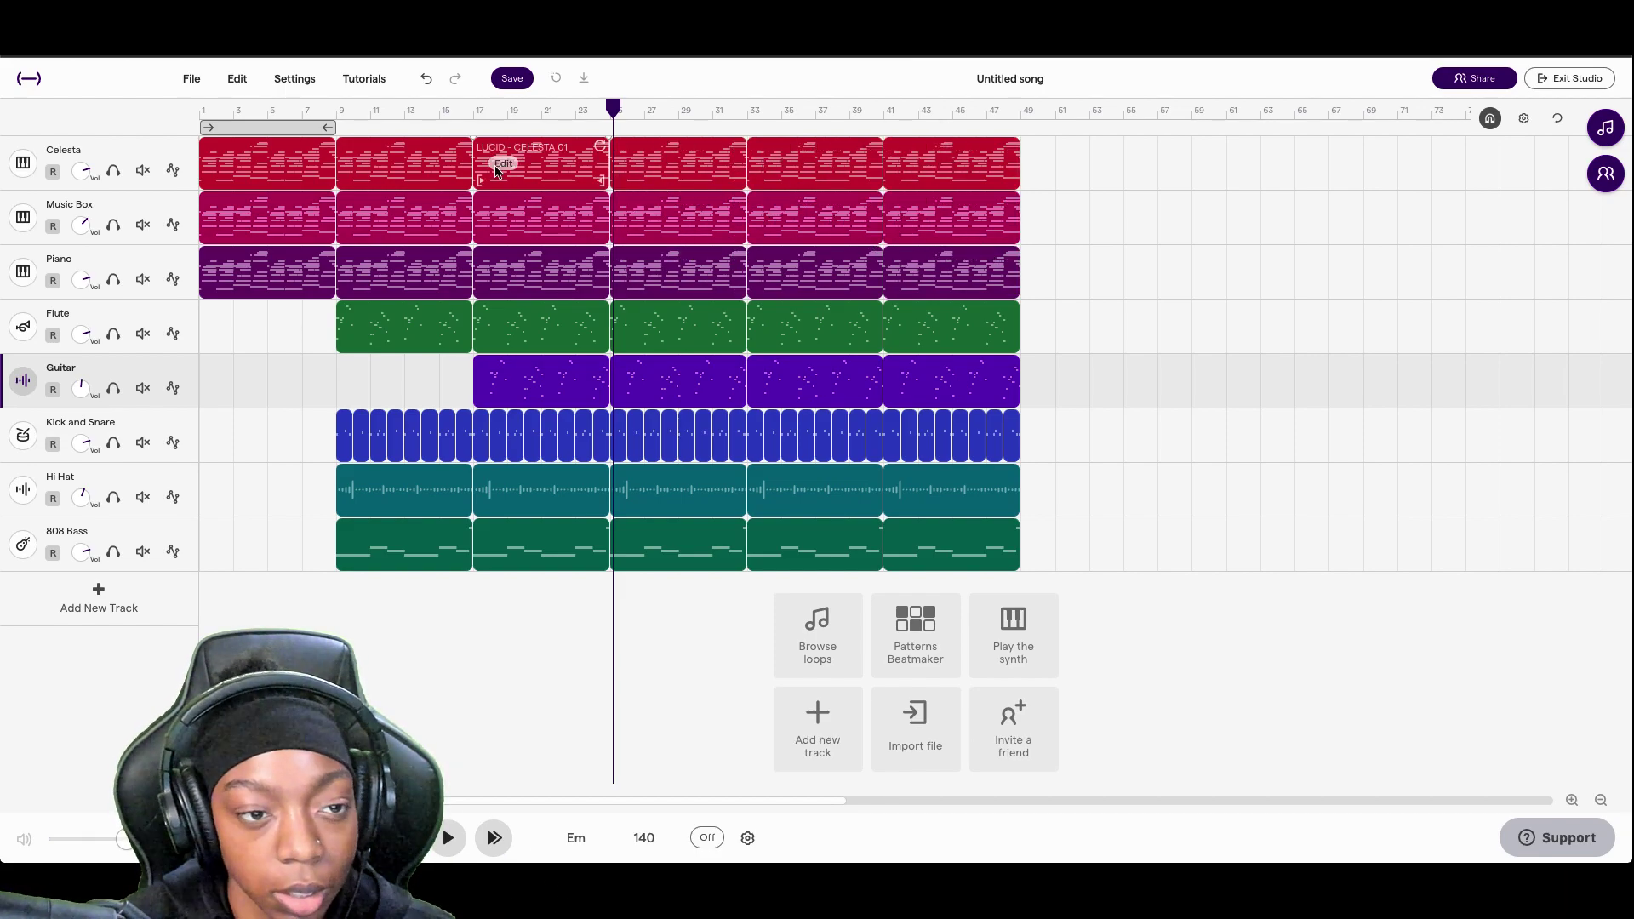
mouse_move(426, 160)
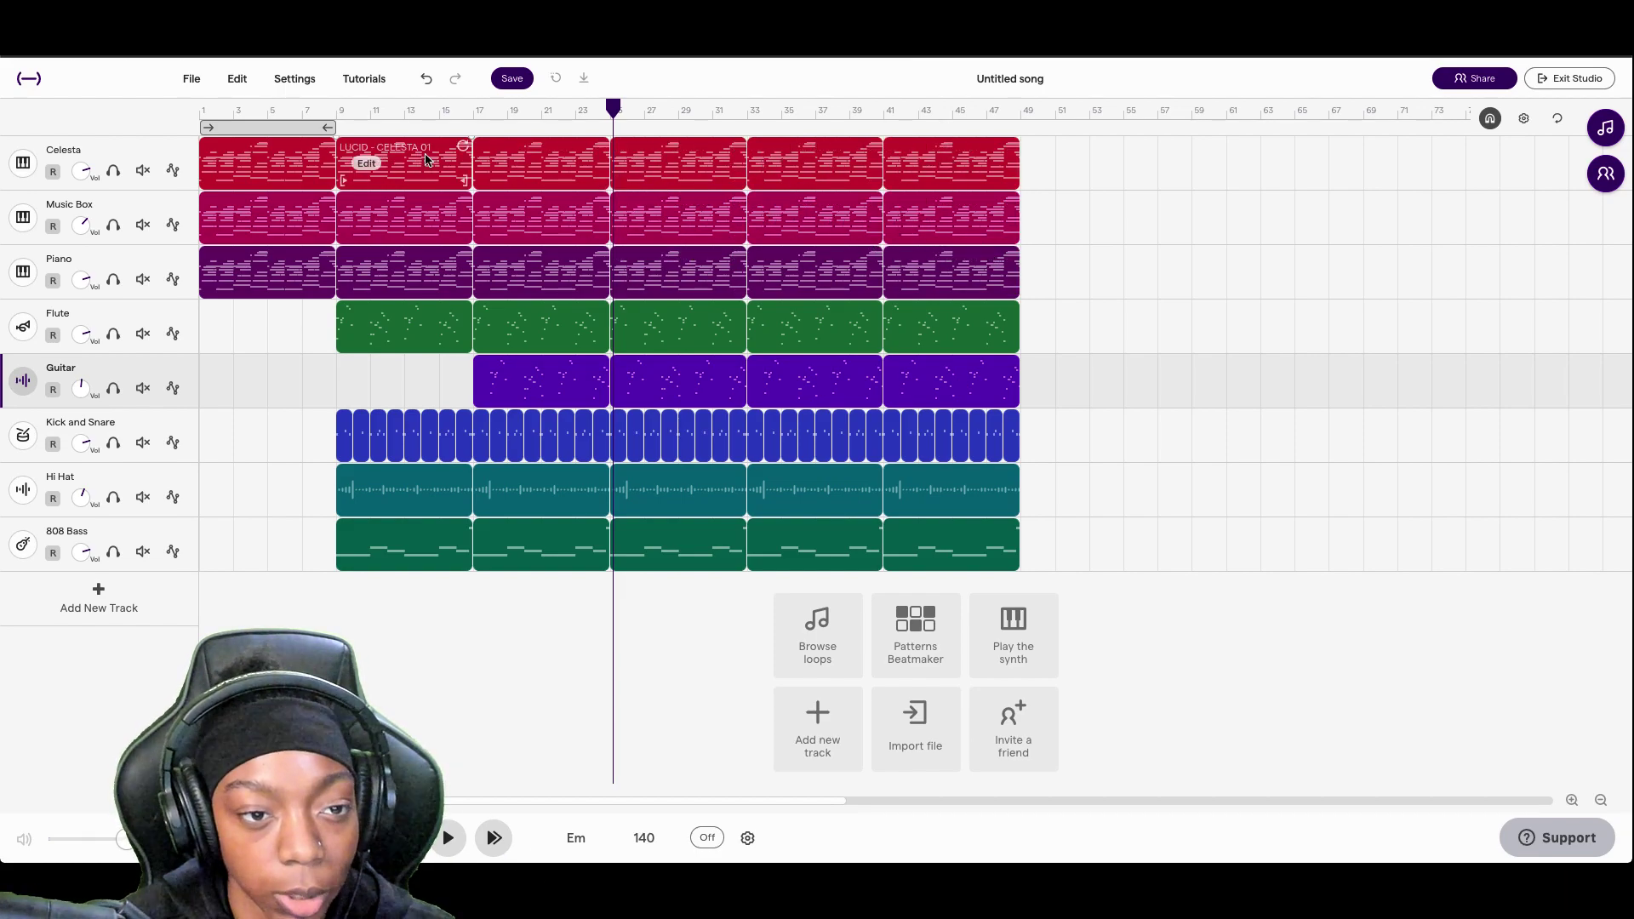
left_click(296, 332)
mouse_move(300, 211)
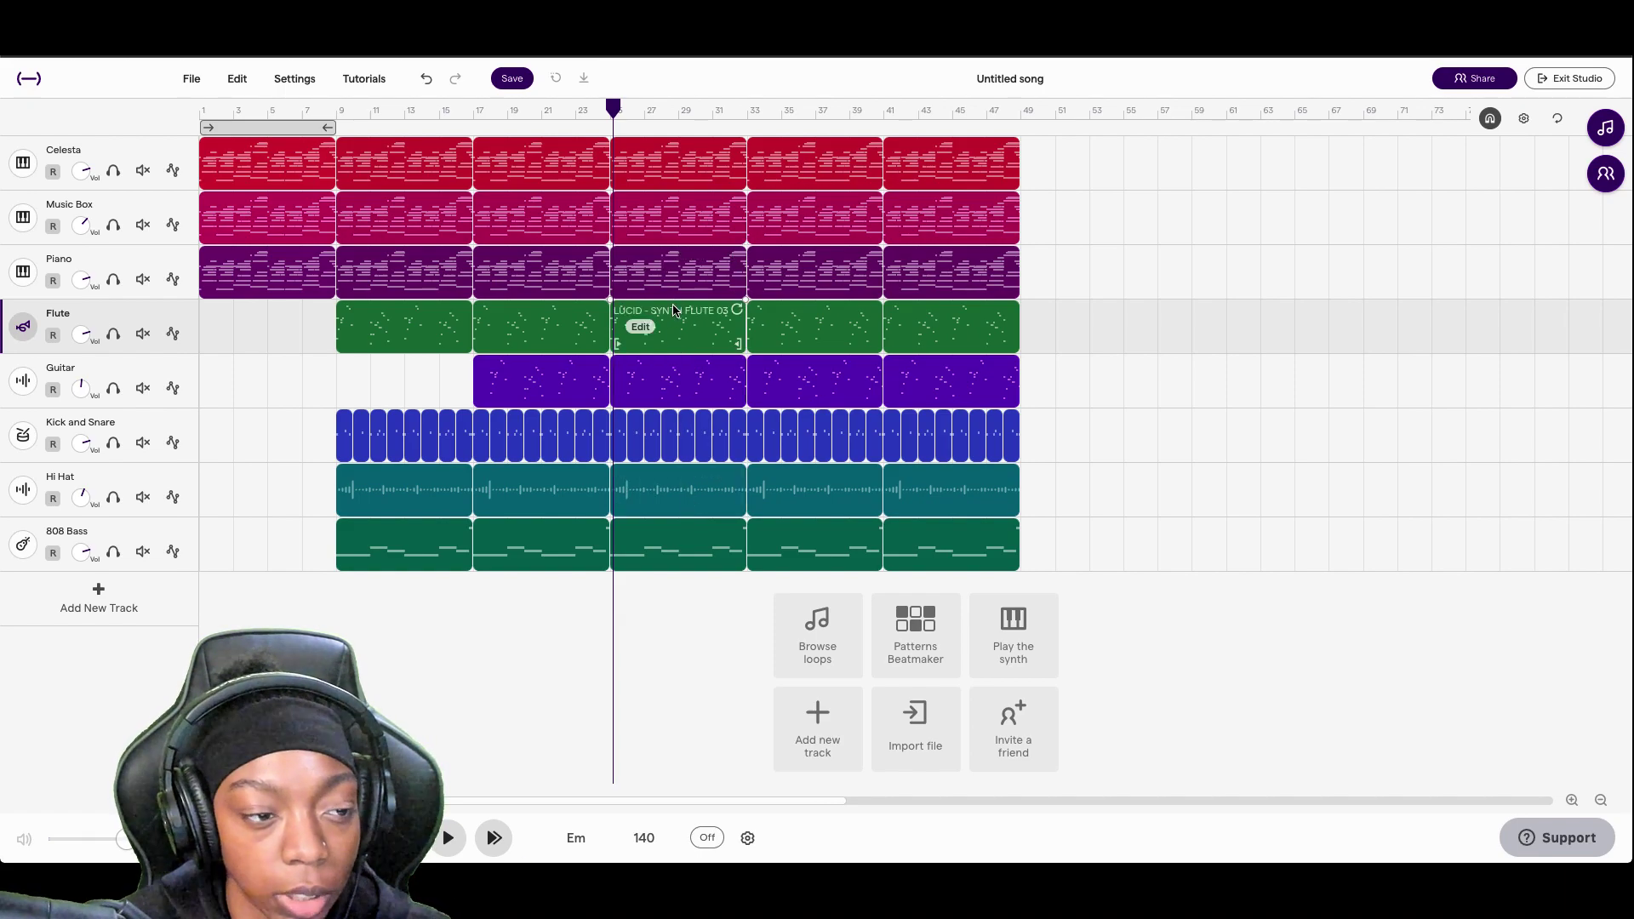
- Delete the bar 25–32 clips on the Flute, Music Box and Celesta tracks
left_click(682, 375)
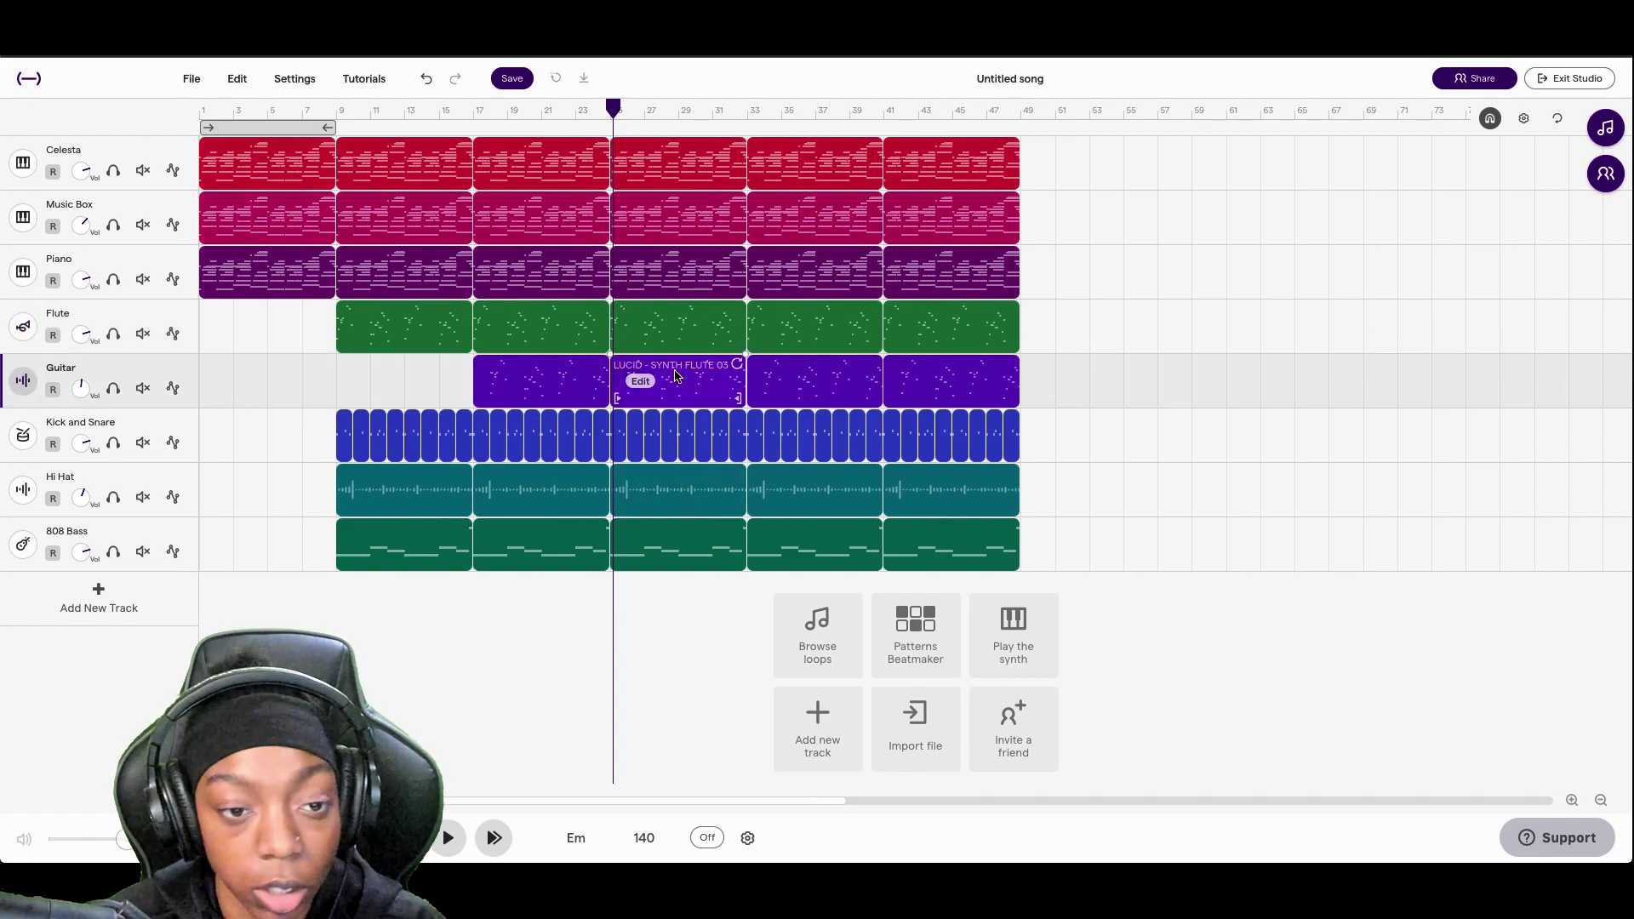
left_click_drag(675, 372, 680, 338)
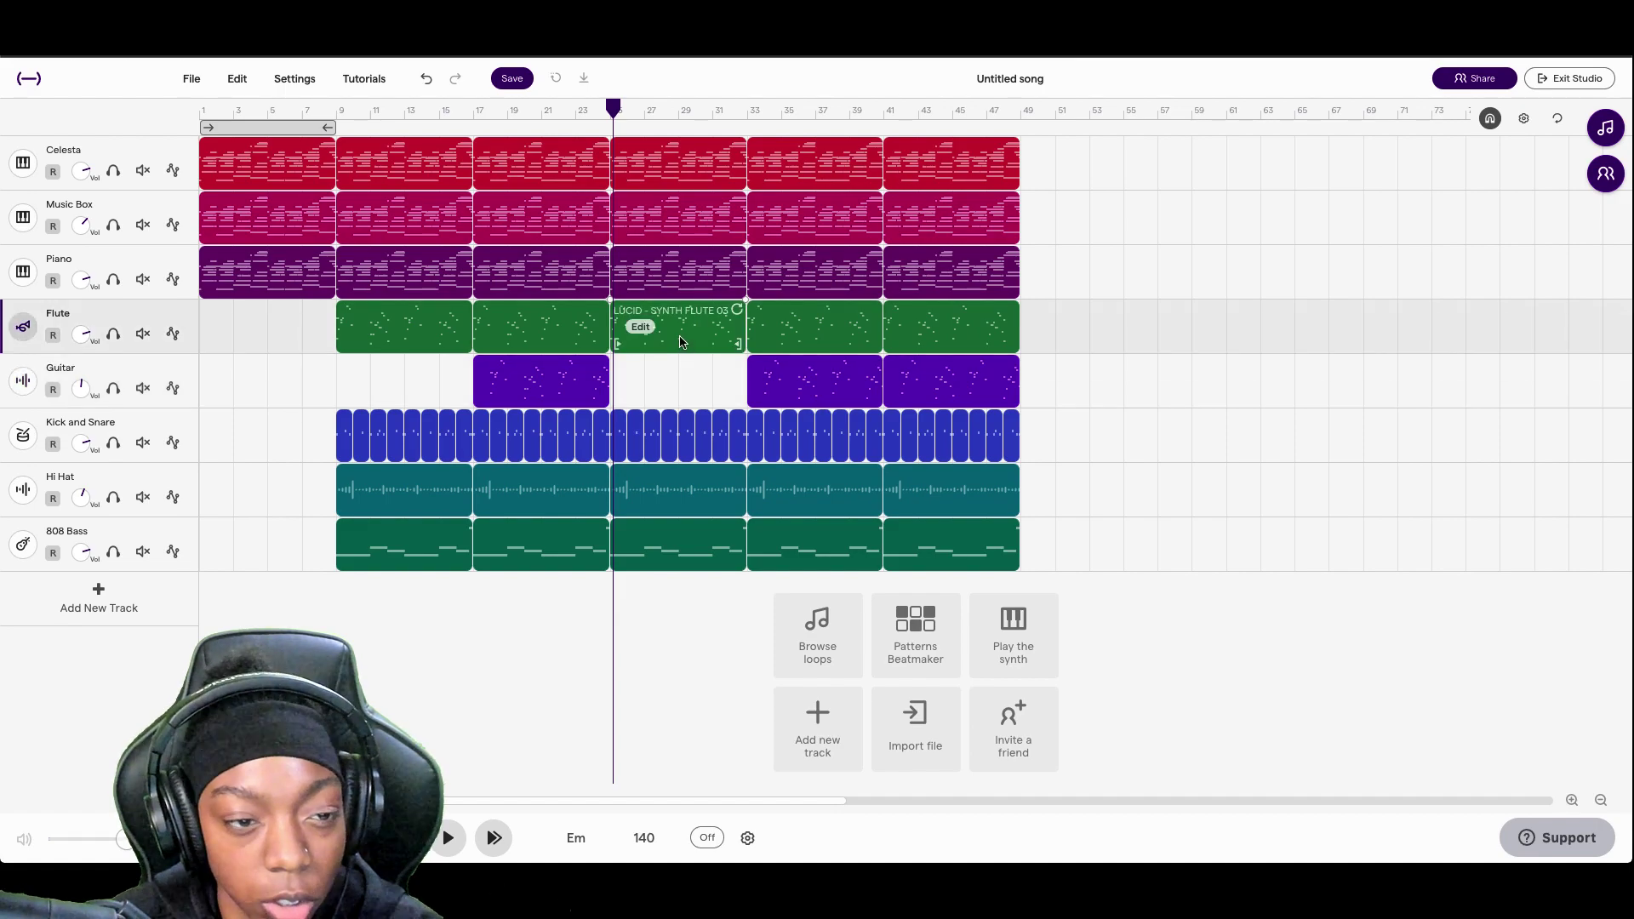
key("Delete")
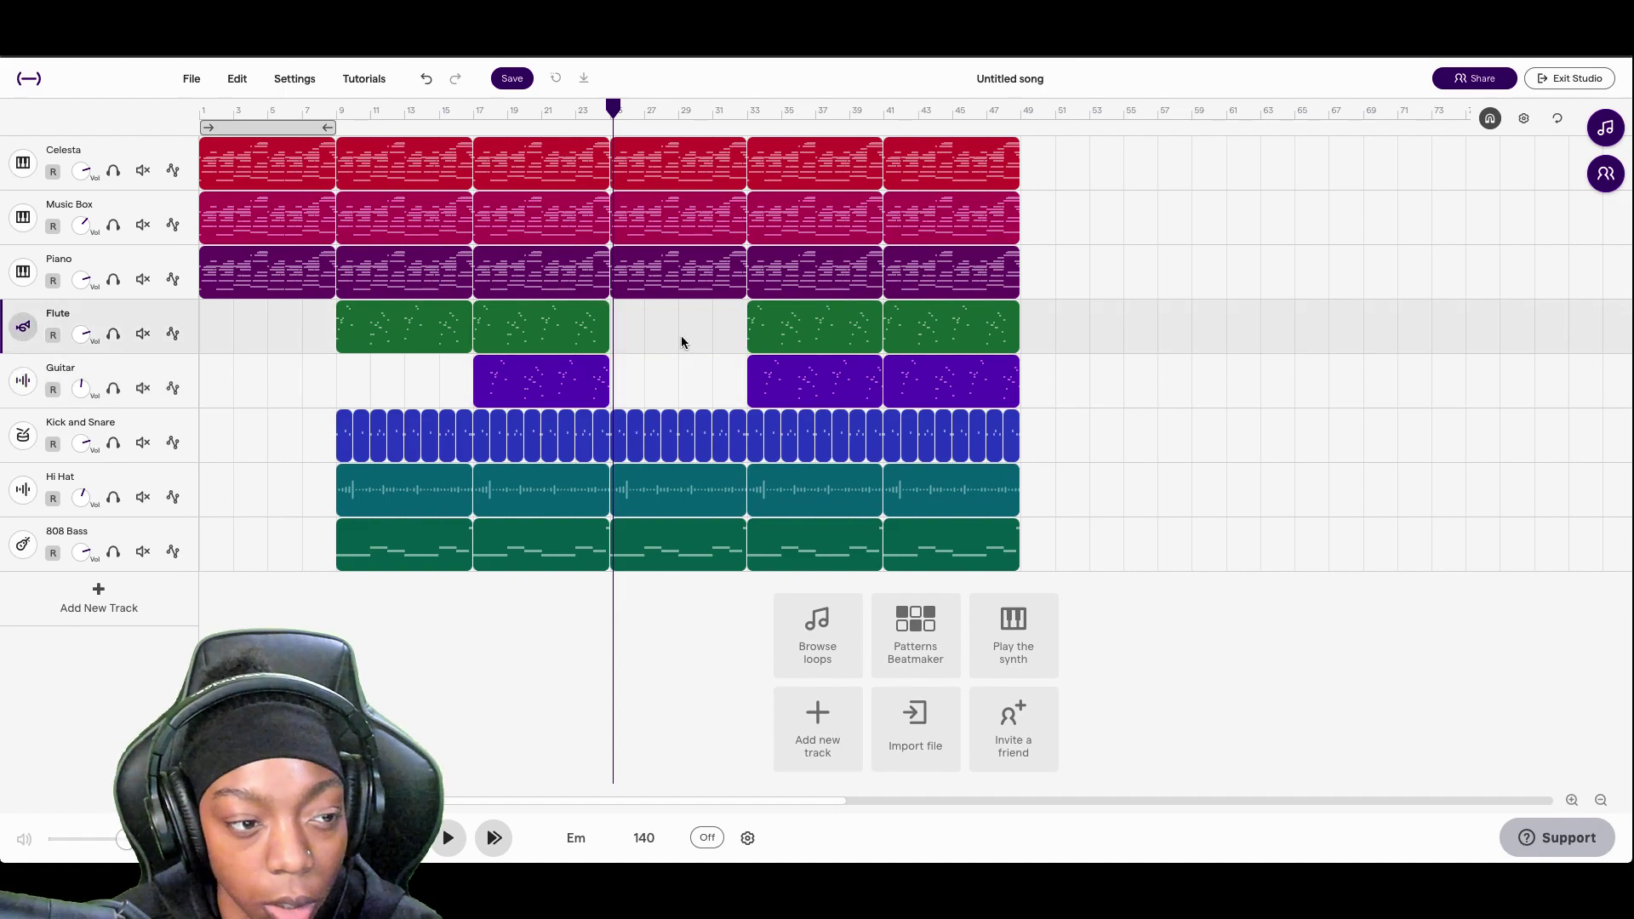
left_click(660, 213)
key("Delete")
left_click(678, 174)
key("Delete")
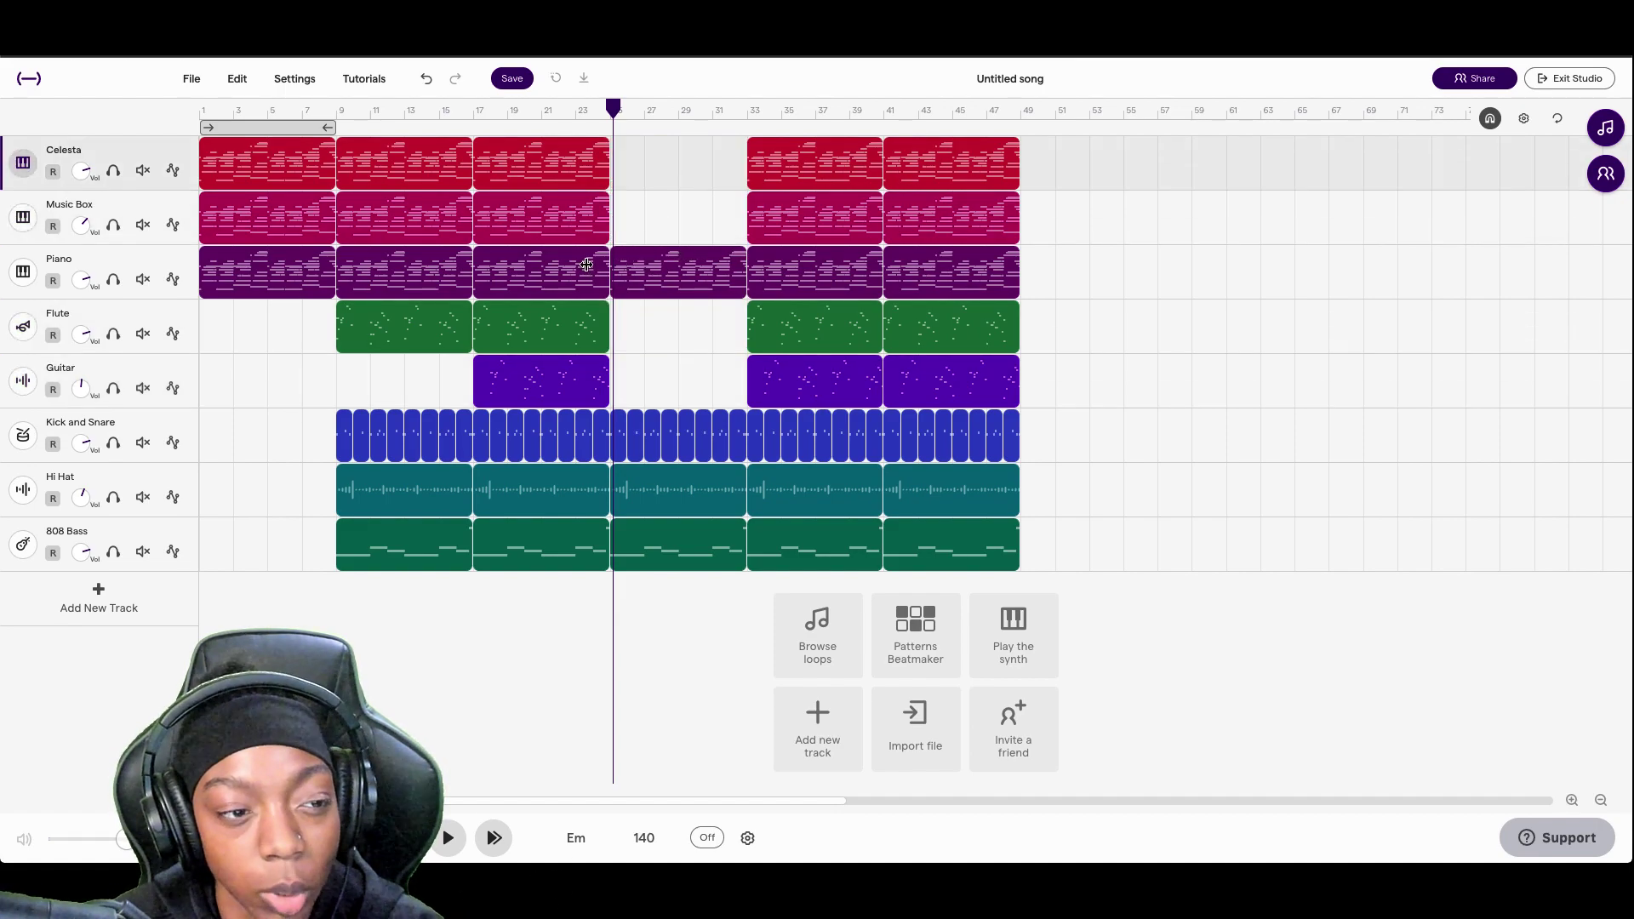
- Open and close the Piano track's instrument settings
left_click(23, 272)
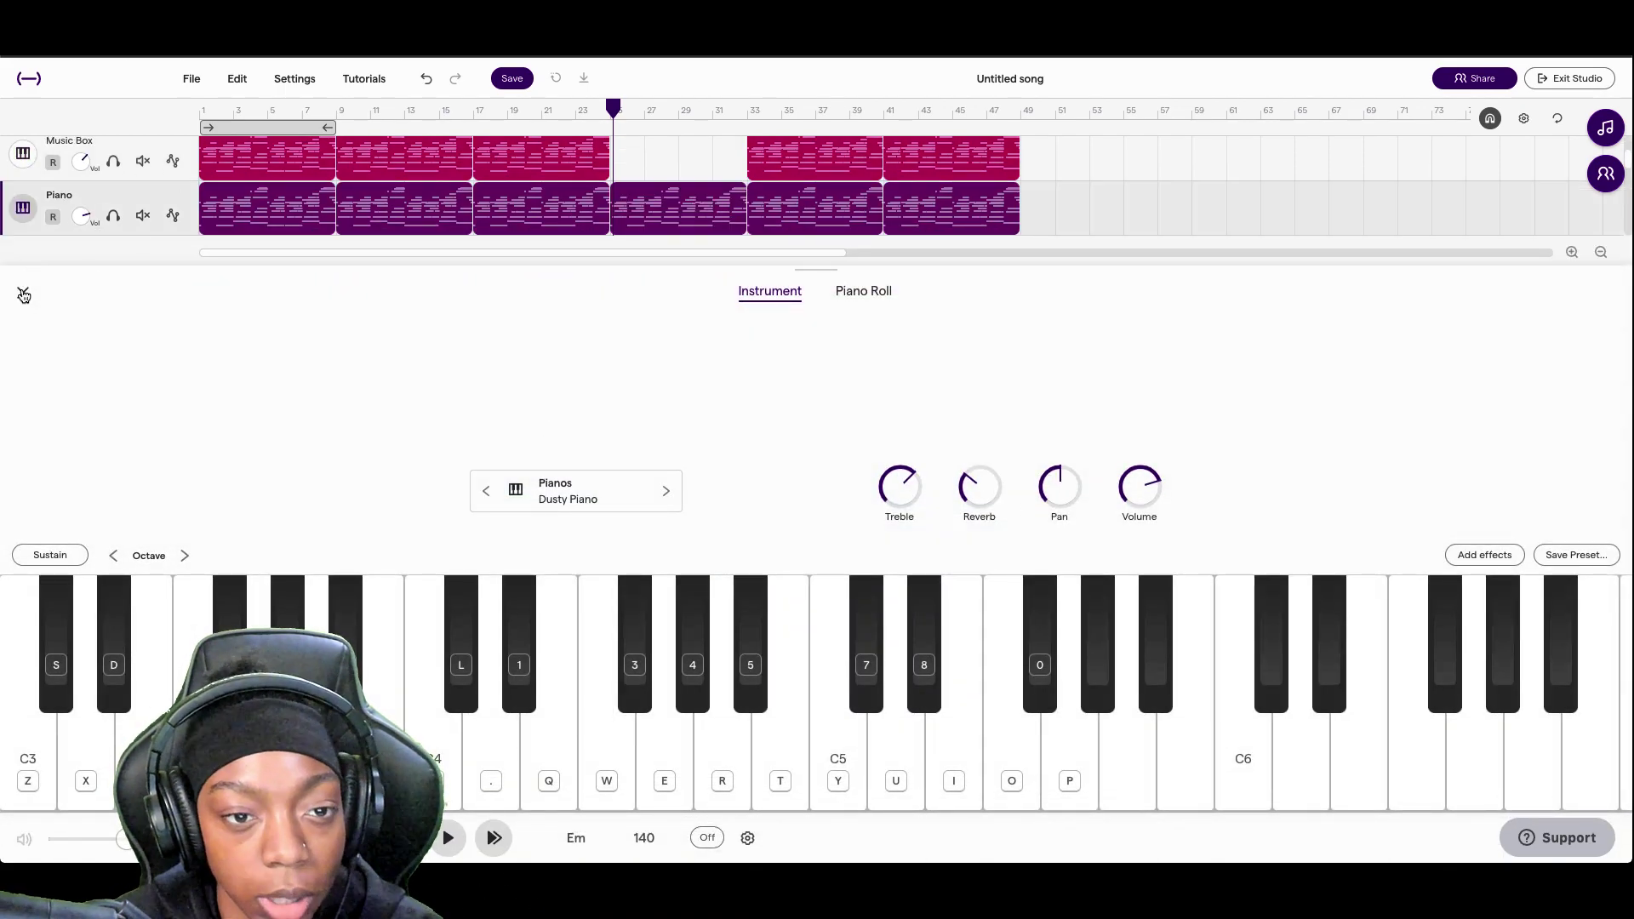
left_click(23, 294)
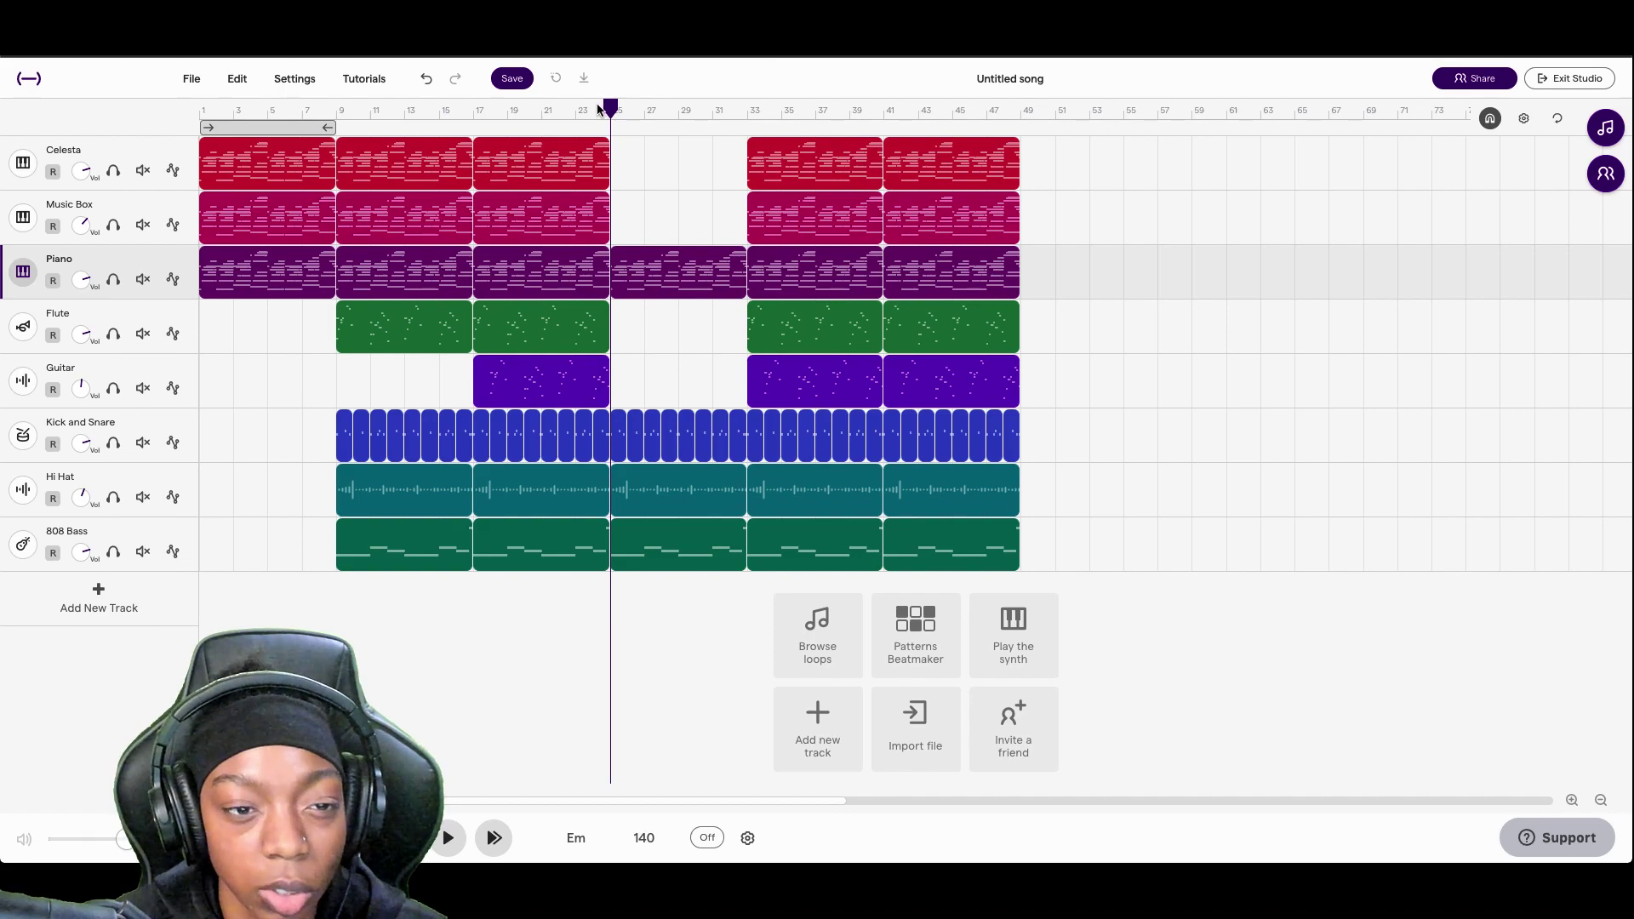
mouse_move(630, 479)
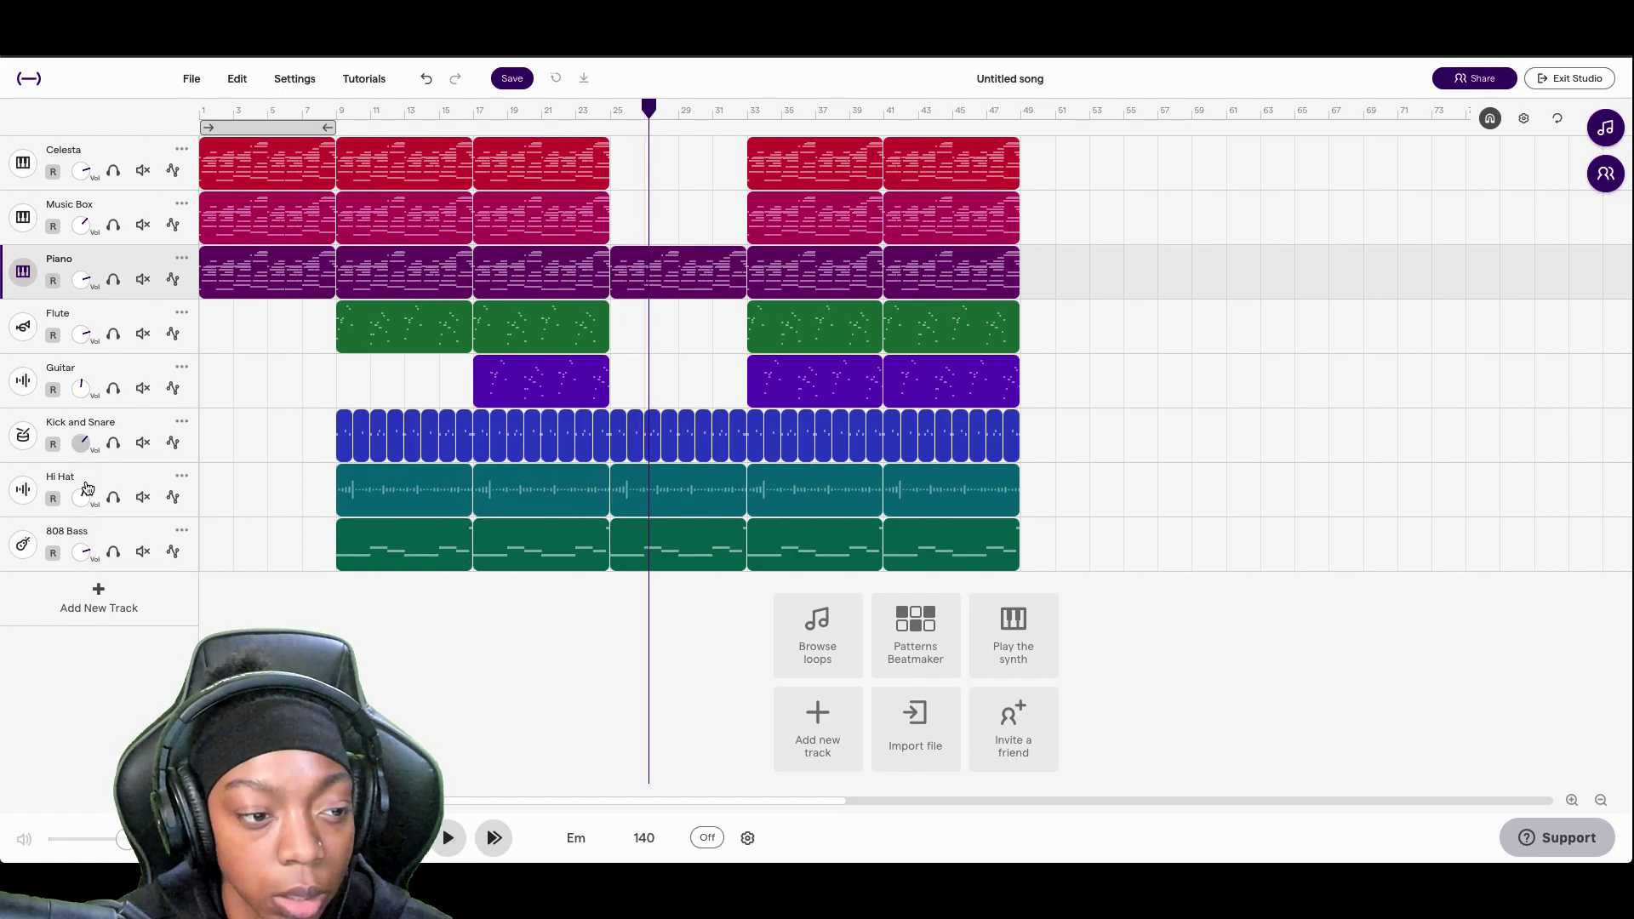
left_click(83, 554)
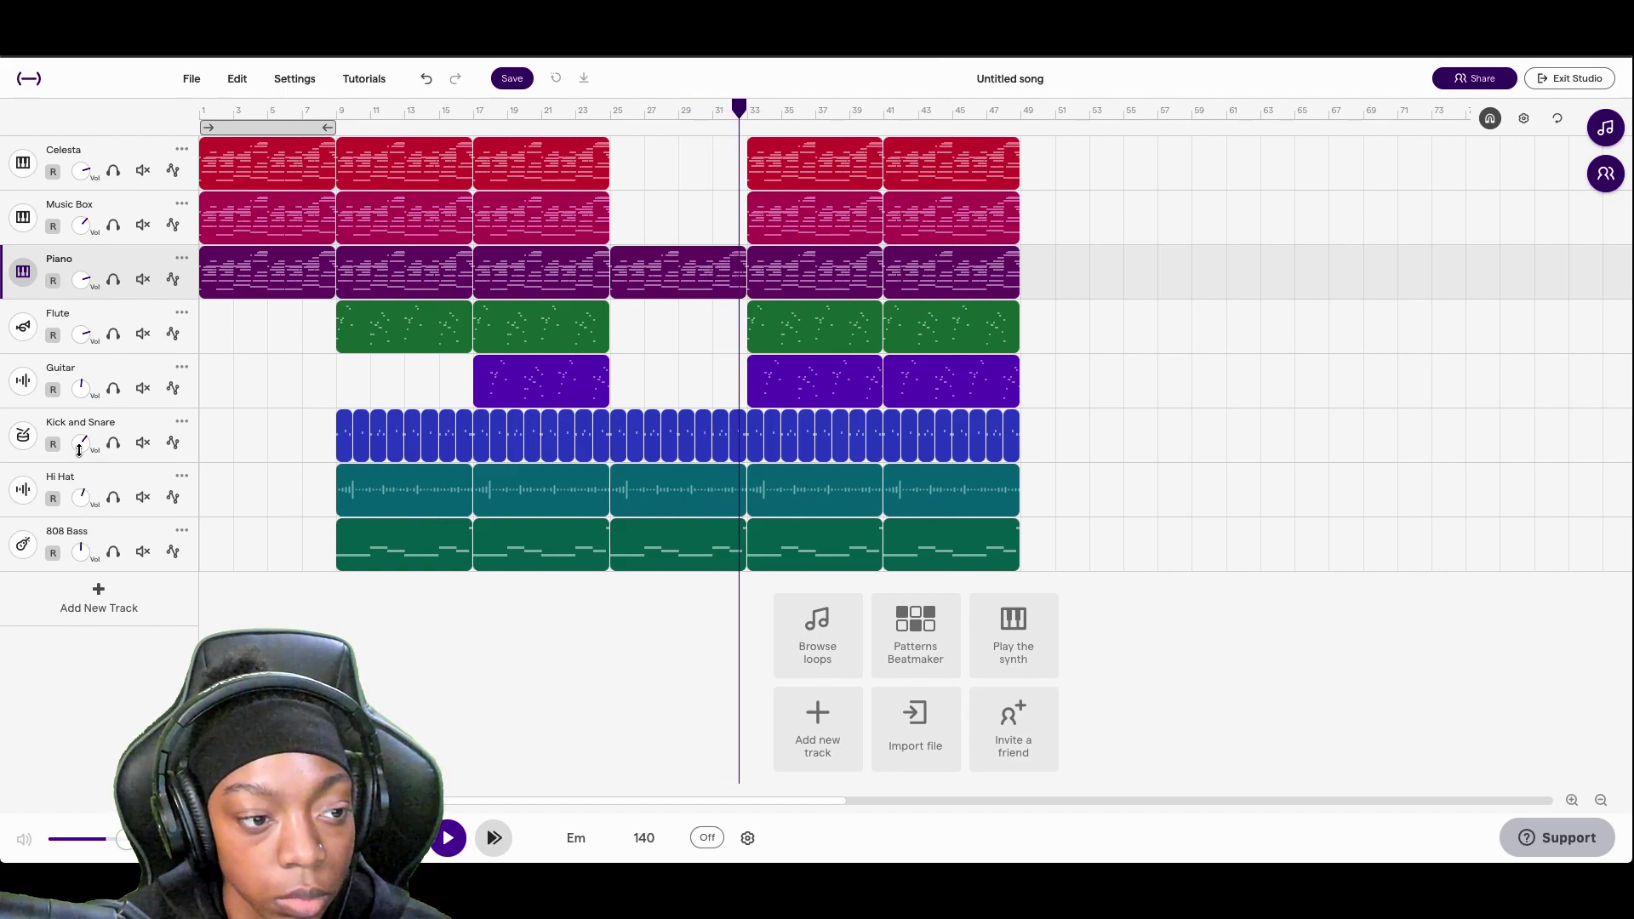
key("space")
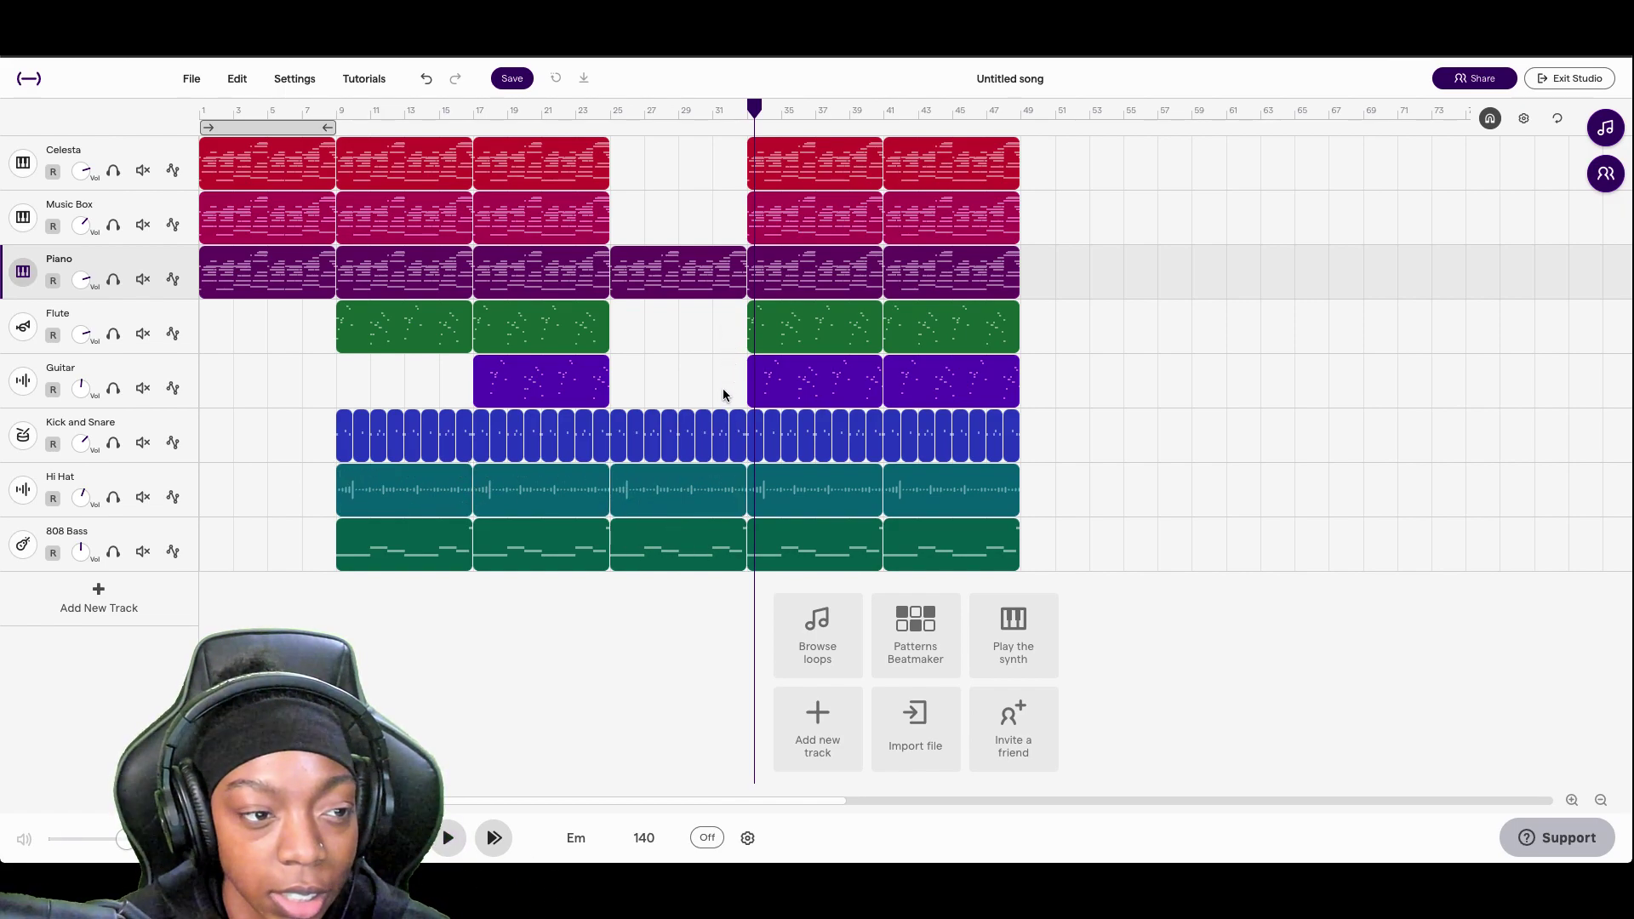
- Delete the Flute and Guitar clips at bars 33–40 and play from bar 33 to check
left_click_drag(722, 362, 770, 341)
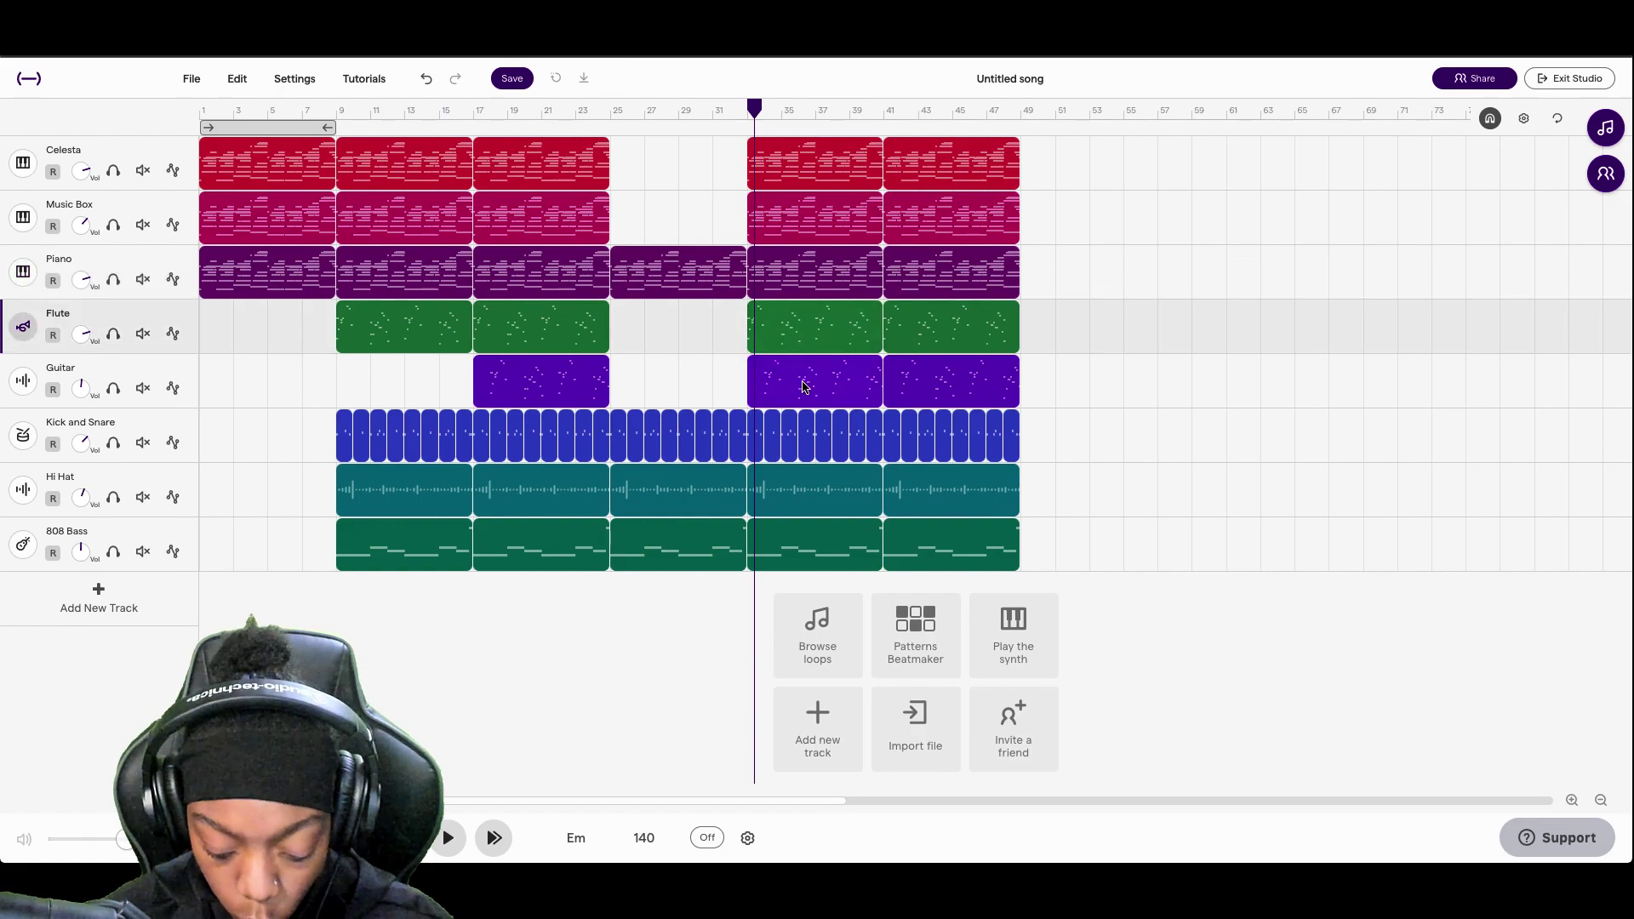
key("Delete")
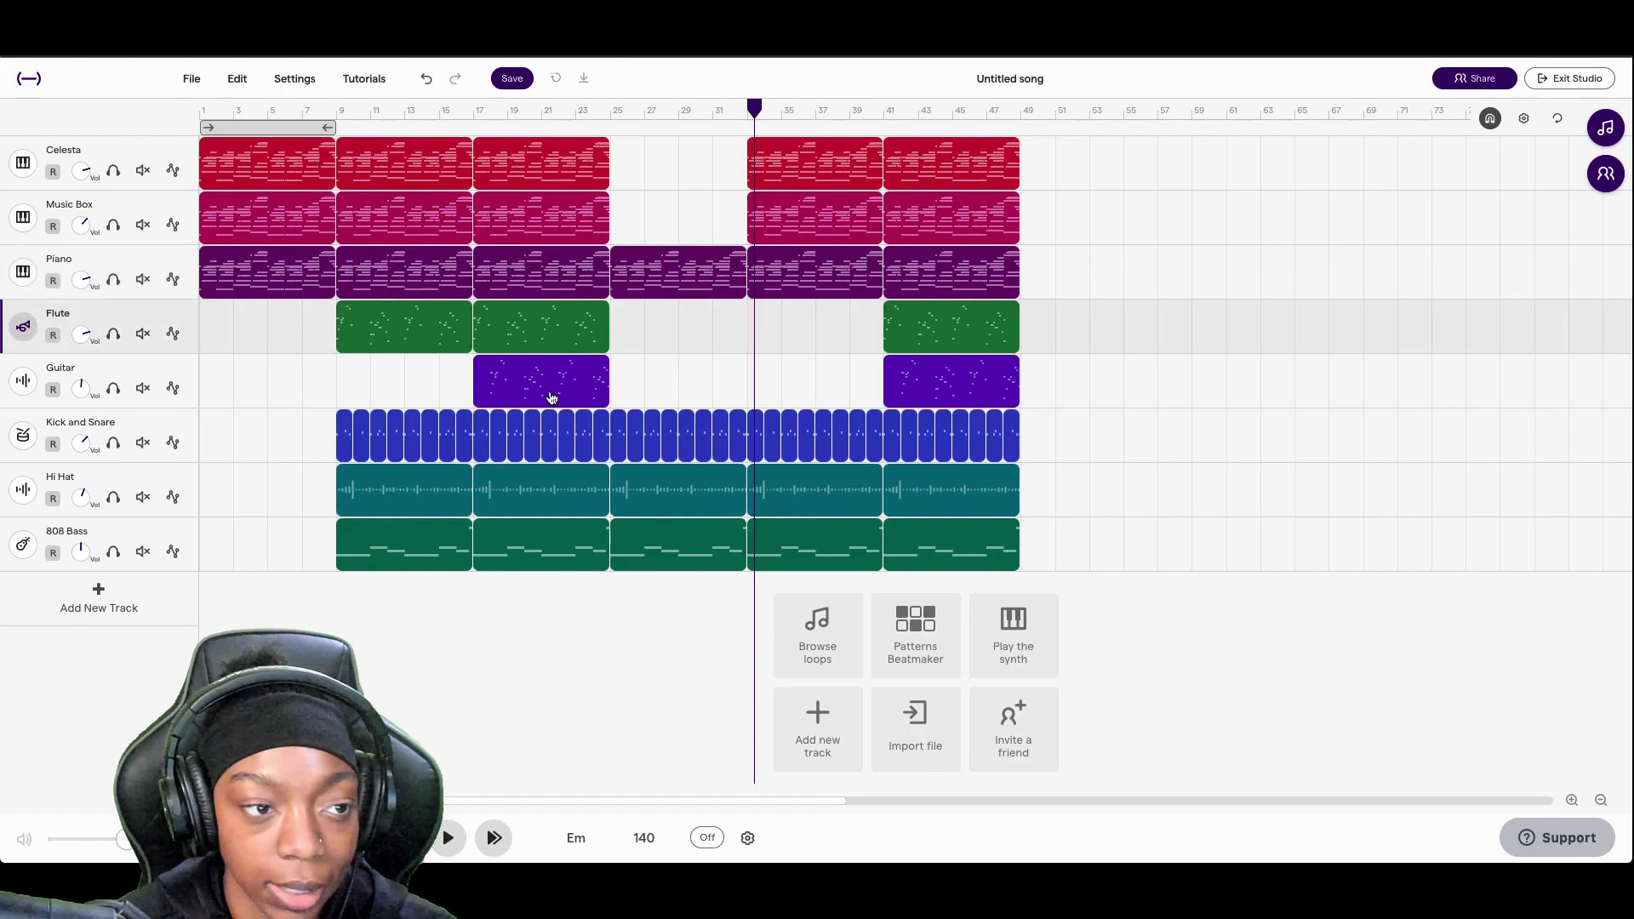
left_click(738, 111)
key("space")
mouse_move(862, 226)
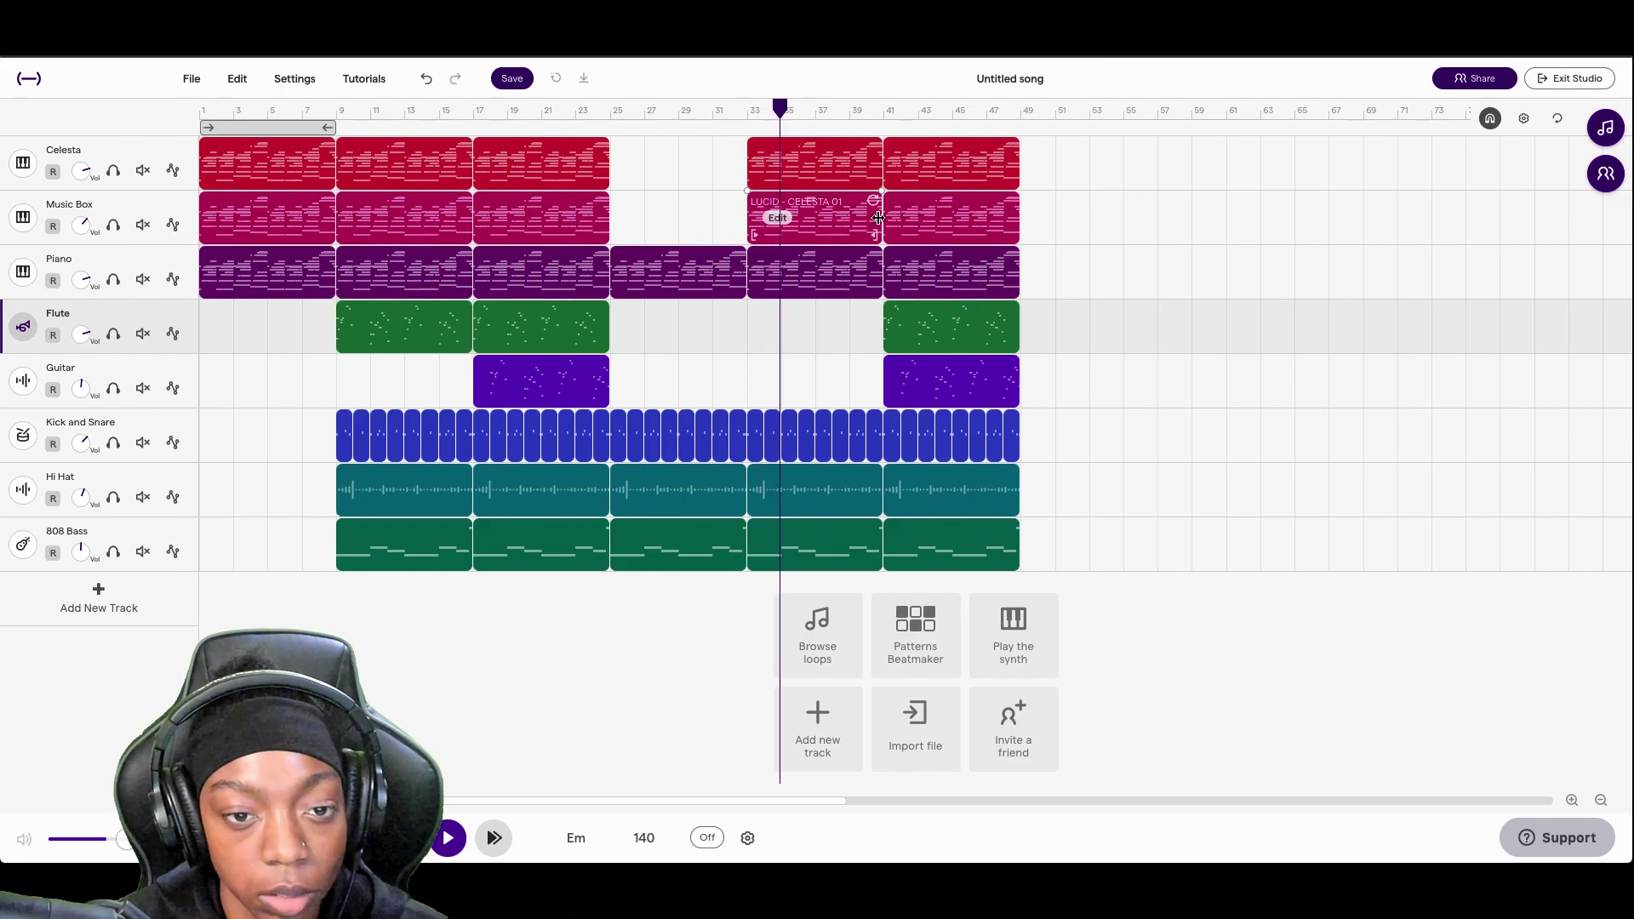
key("space")
mouse_move(895, 266)
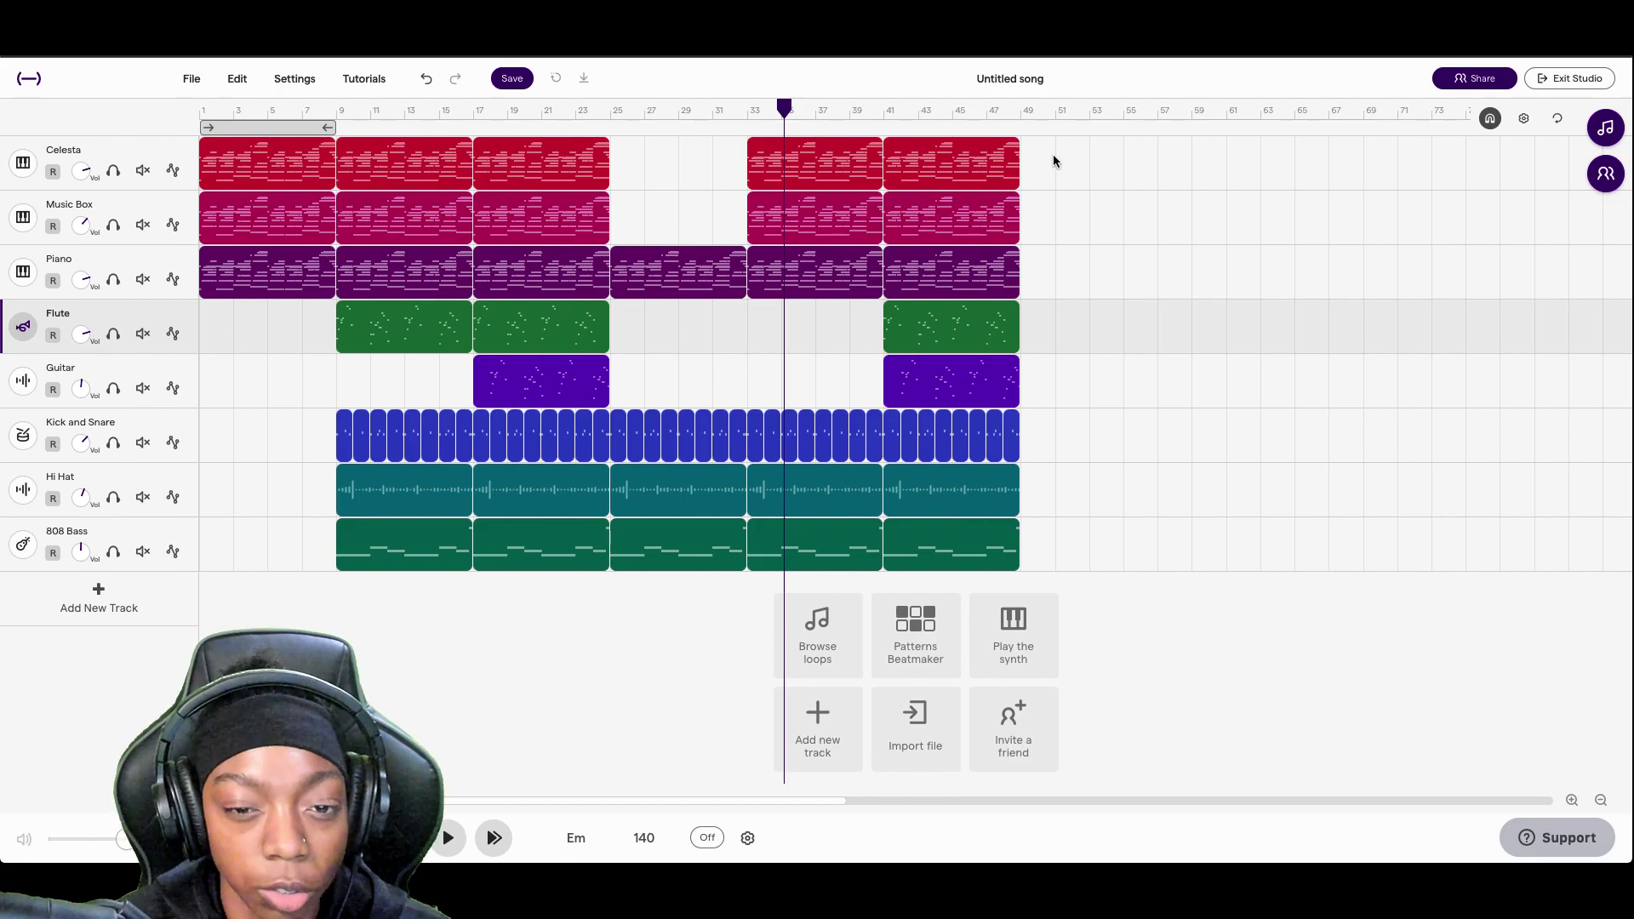
- Delete the Celesta, Music Box, Piano, Flute and Guitar clips at bars 41–48, then play from bar 41
left_click_drag(1053, 161, 942, 355)
key("Delete")
key("Delete")
left_click(944, 383)
key("Delete")
left_click(864, 111)
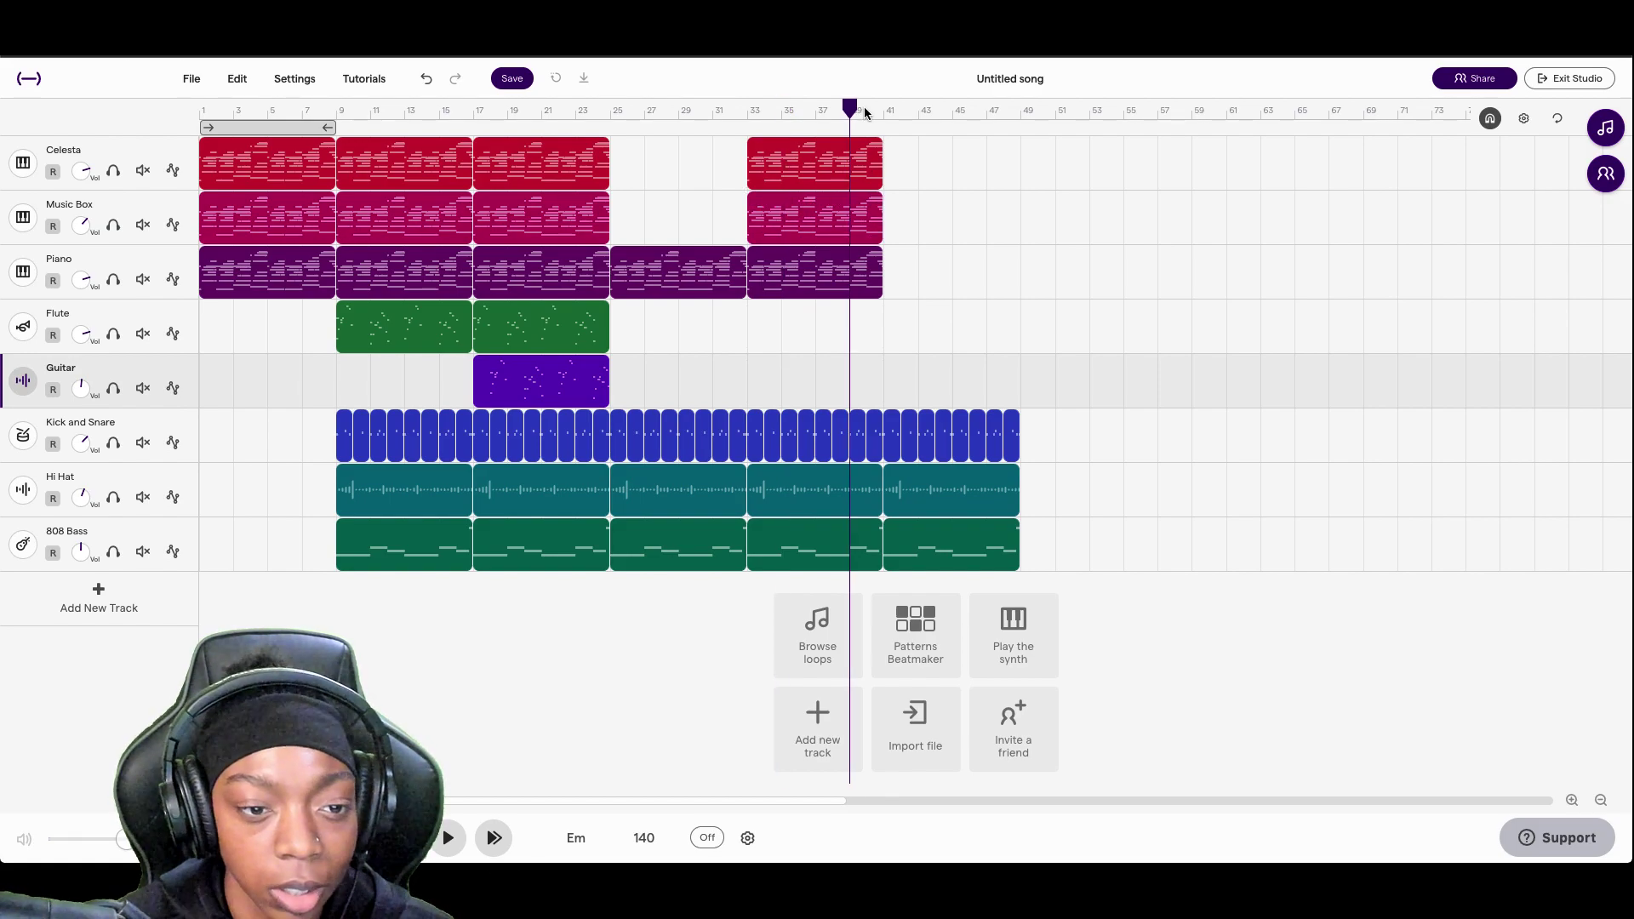
left_click(870, 113)
mouse_move(798, 507)
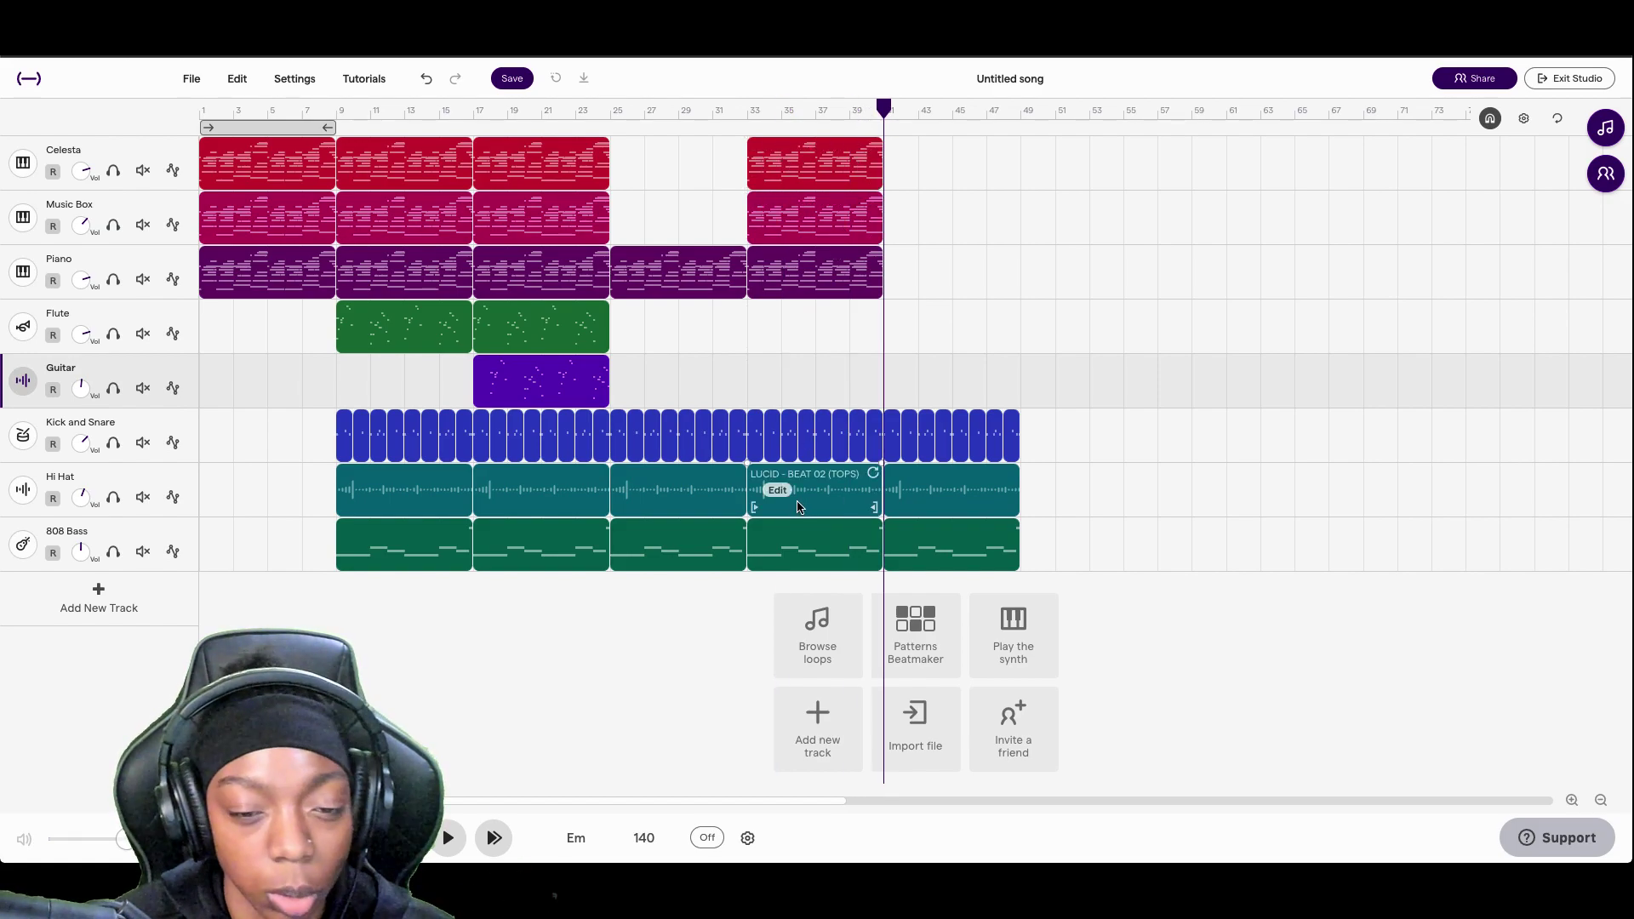
key("space")
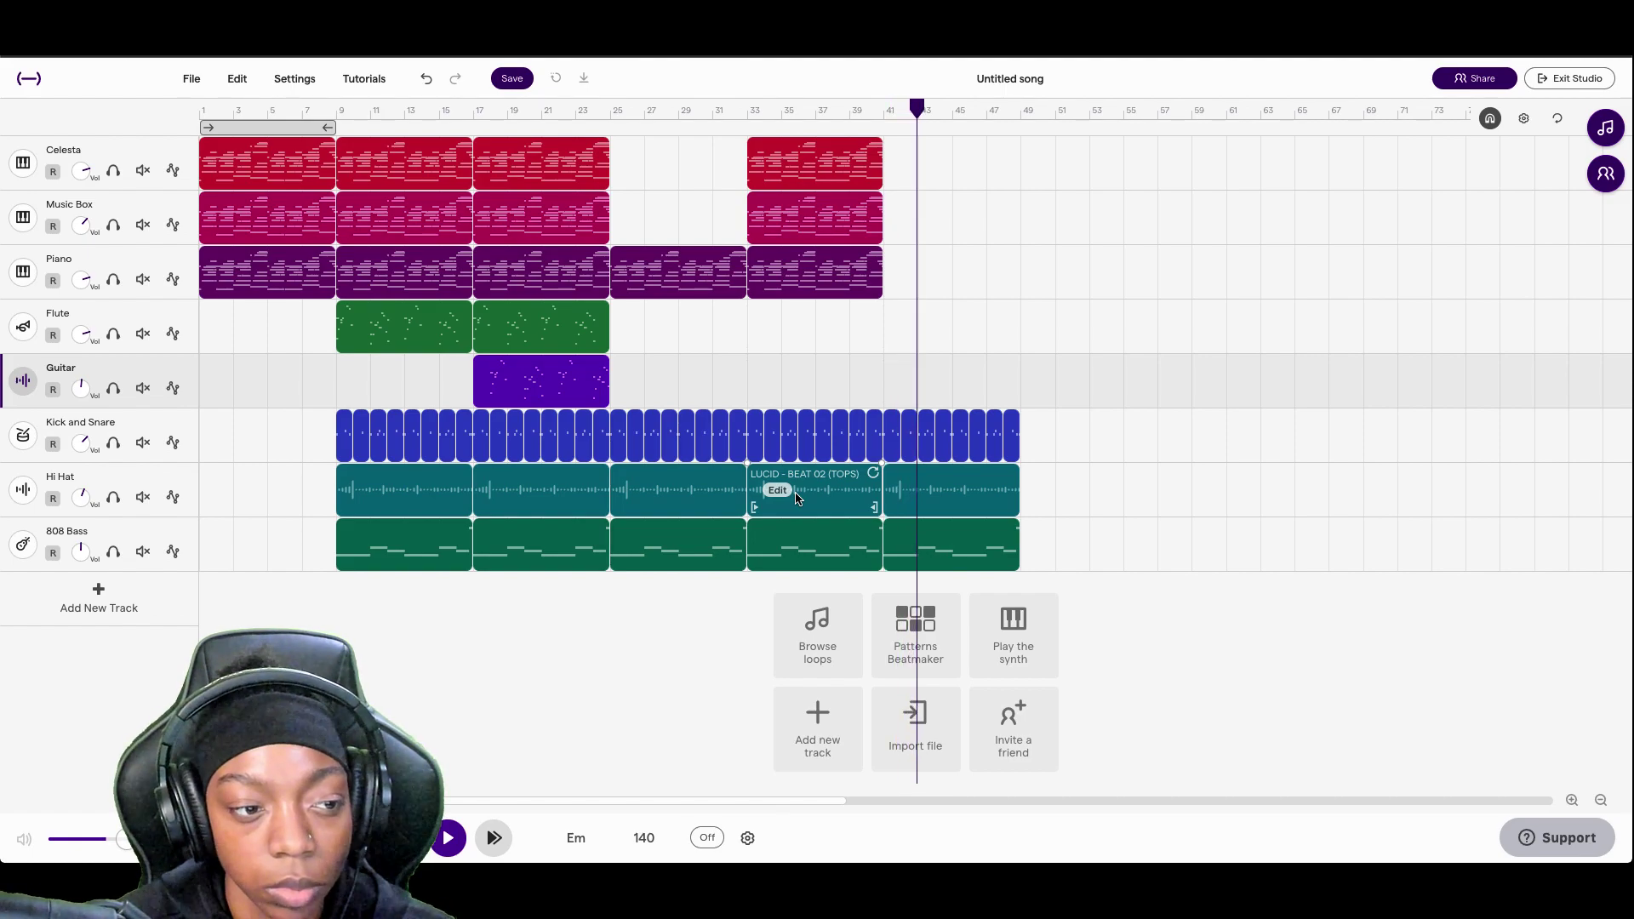
key("space")
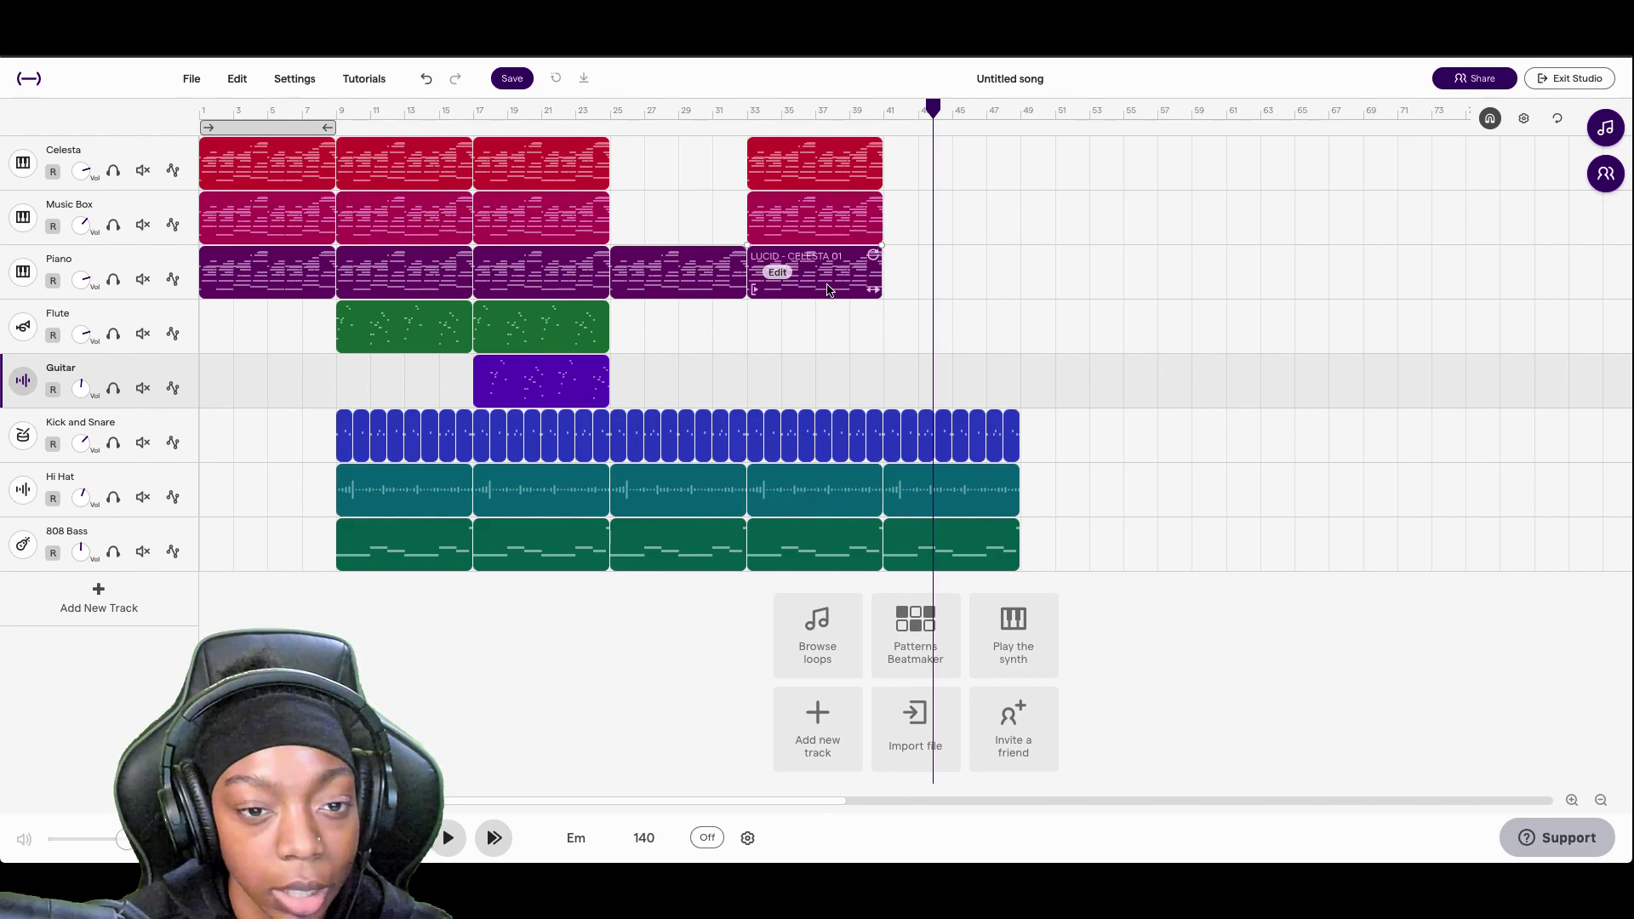
- Copy the Piano clip from bars 33–40 onto the Guitar lane at bar 41 and open its Piano Roll
left_click_drag(828, 289, 956, 380)
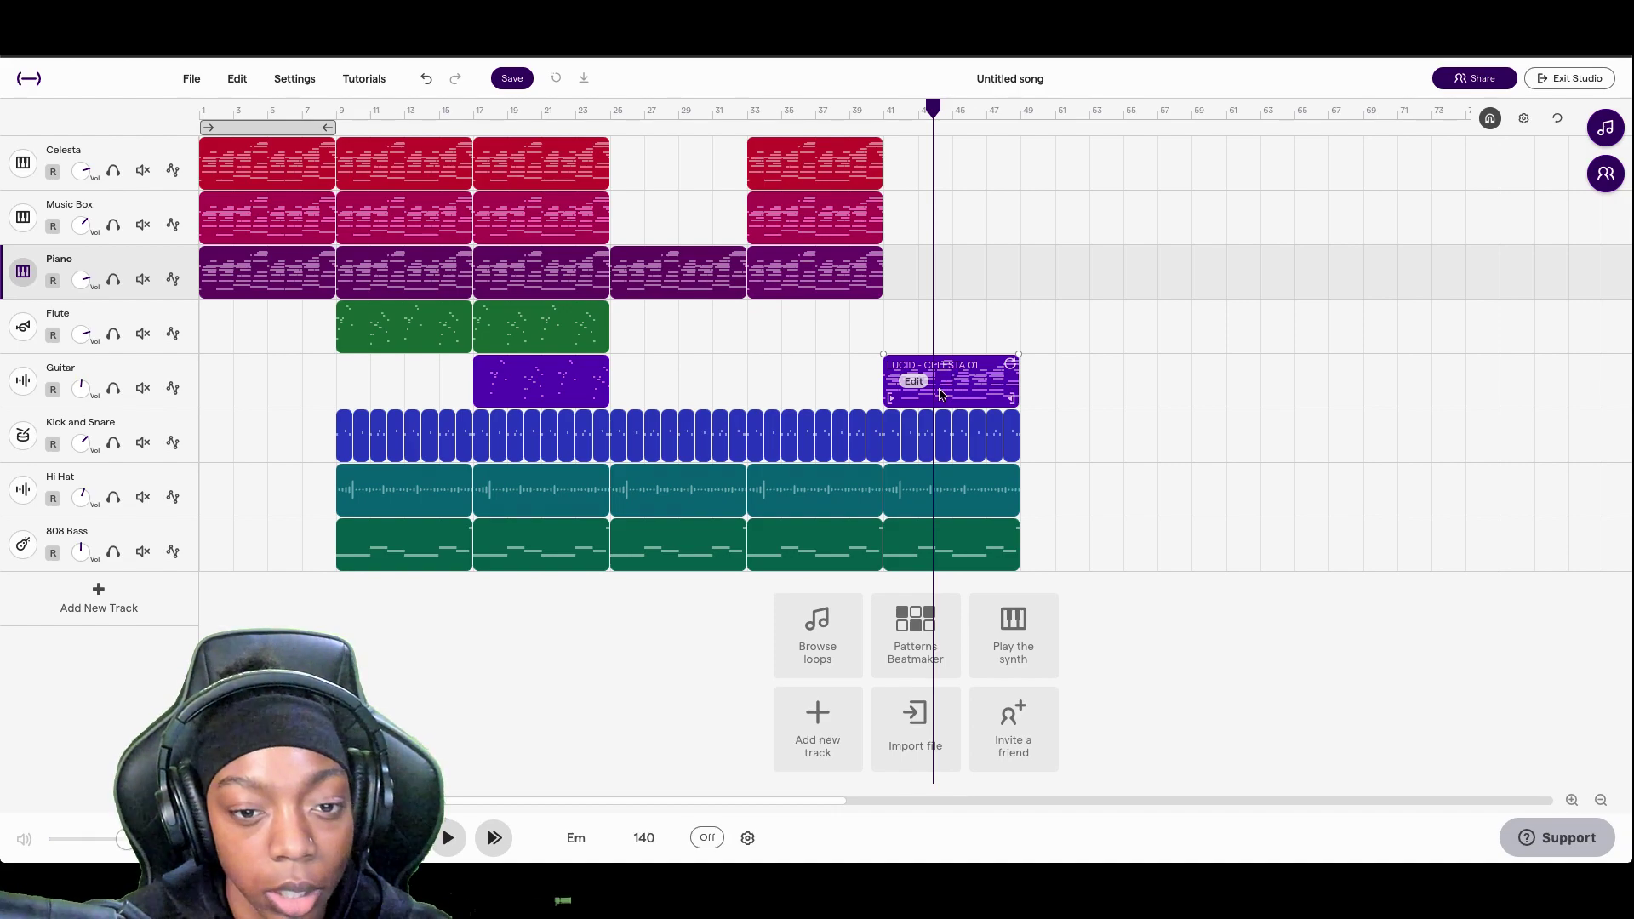
left_click(911, 383)
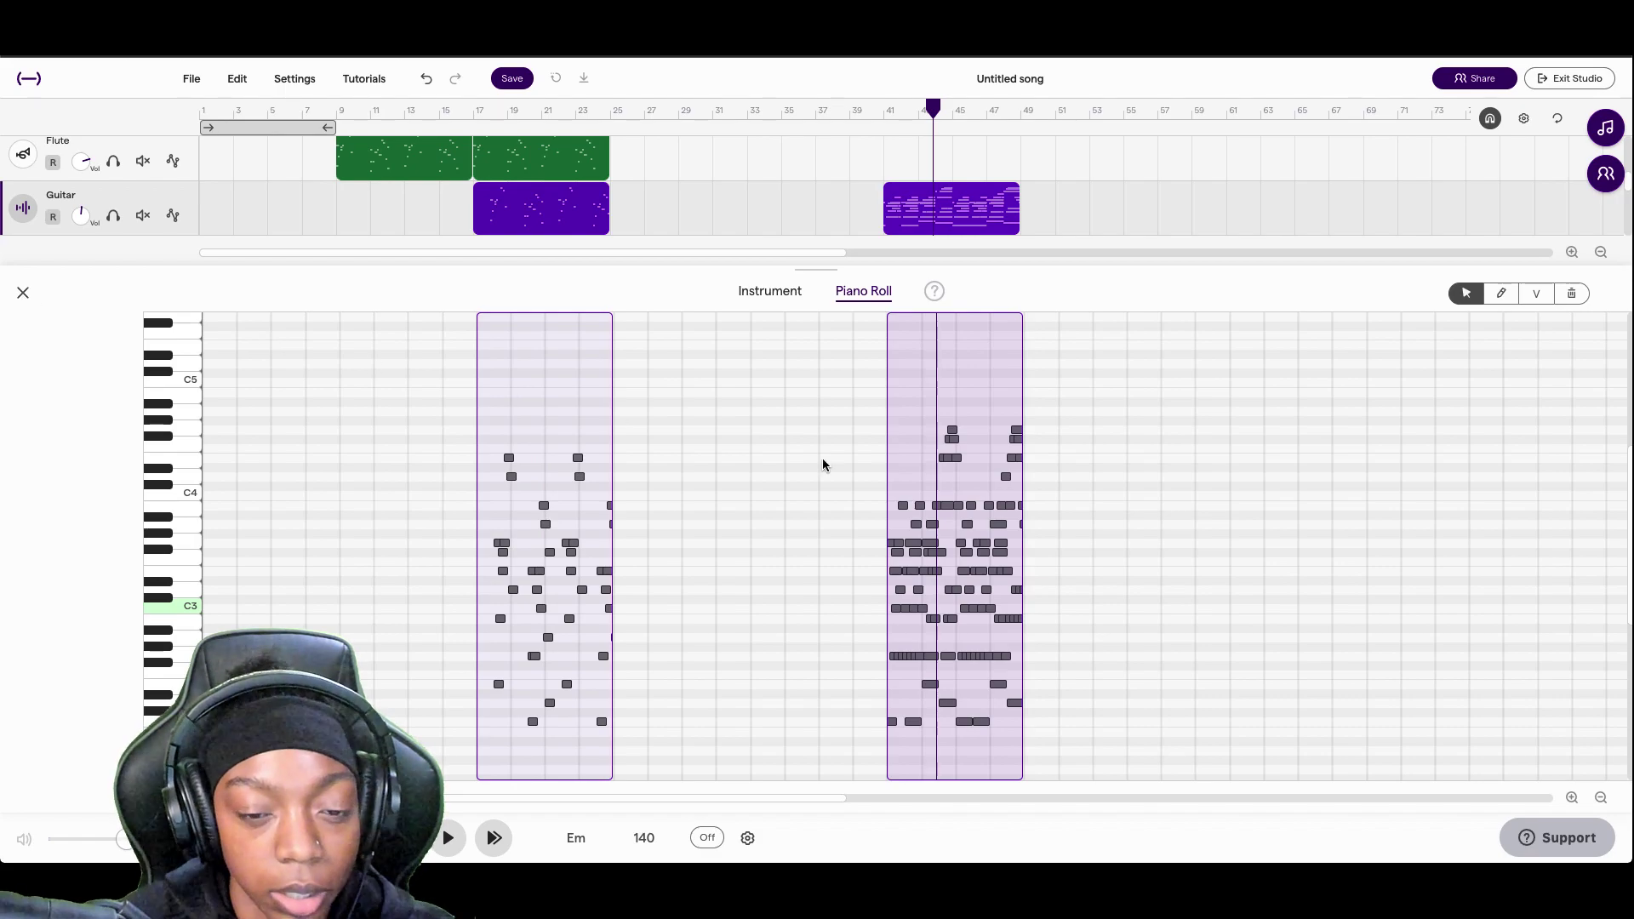
- Reopen the Guitar clip's Piano Roll and delete the notes in bars 41–42
left_click(23, 293)
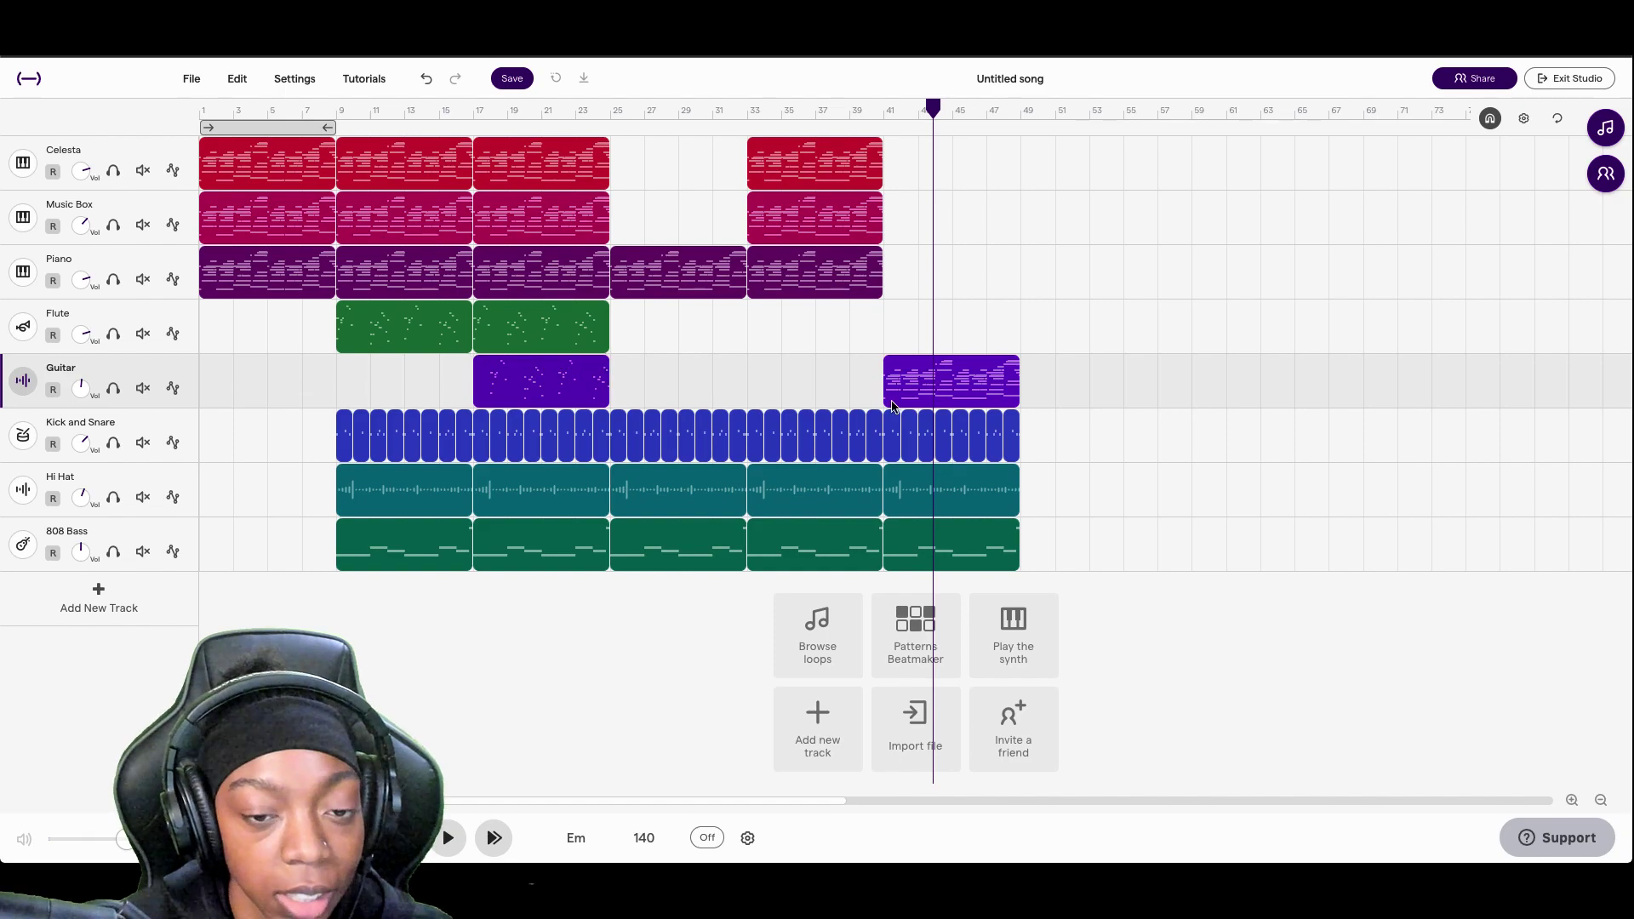
double_click(939, 401)
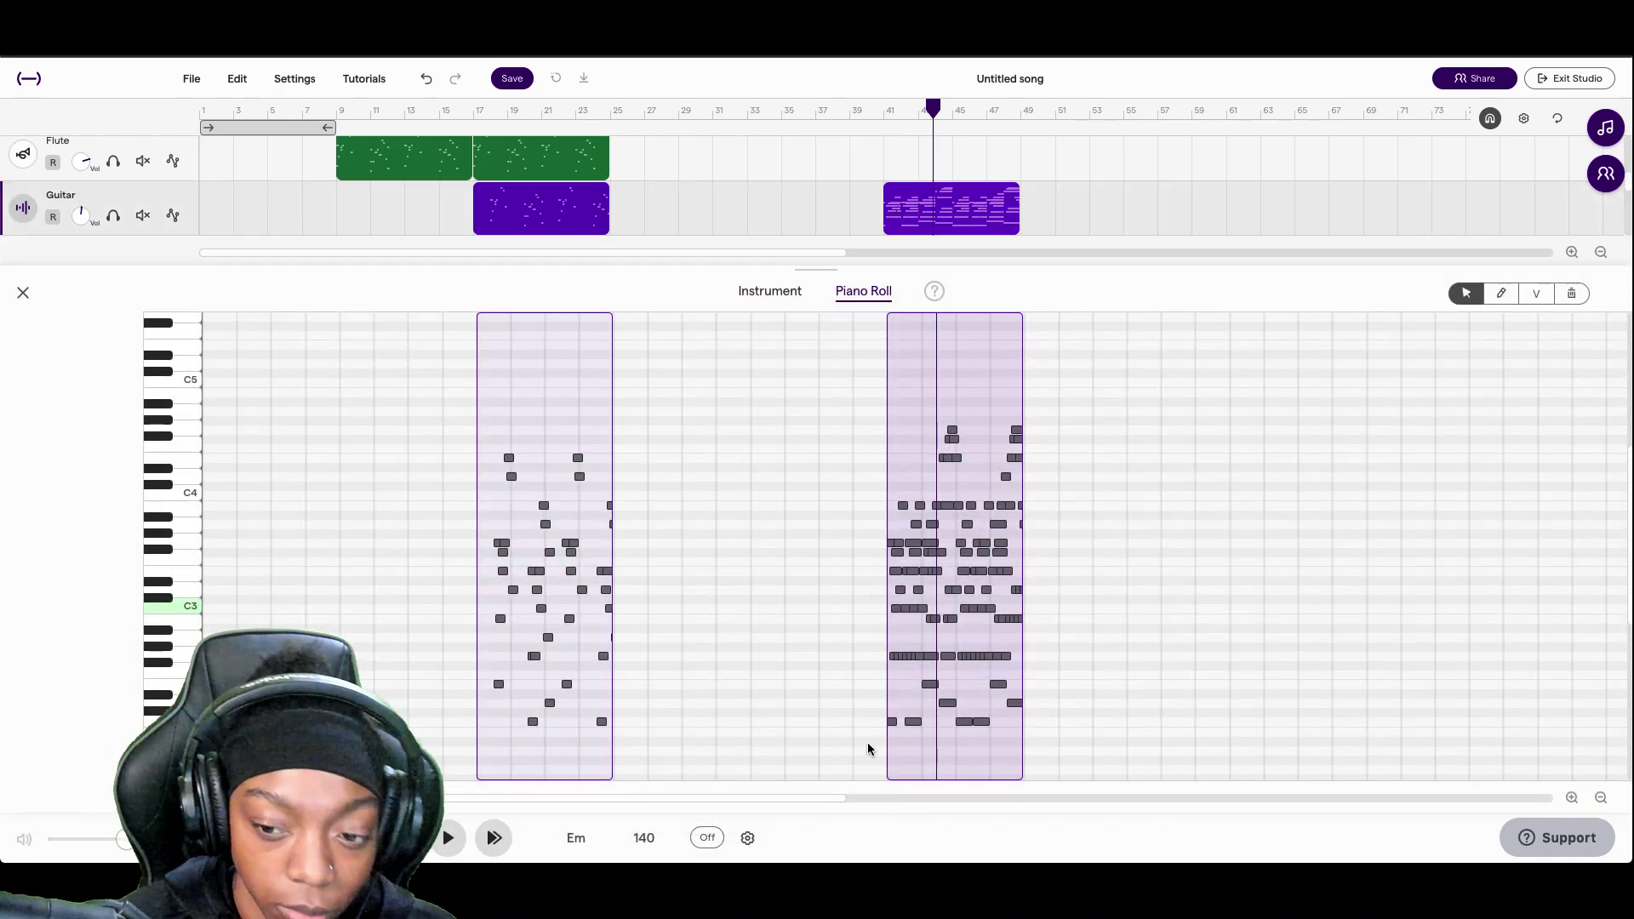
left_click(1571, 797)
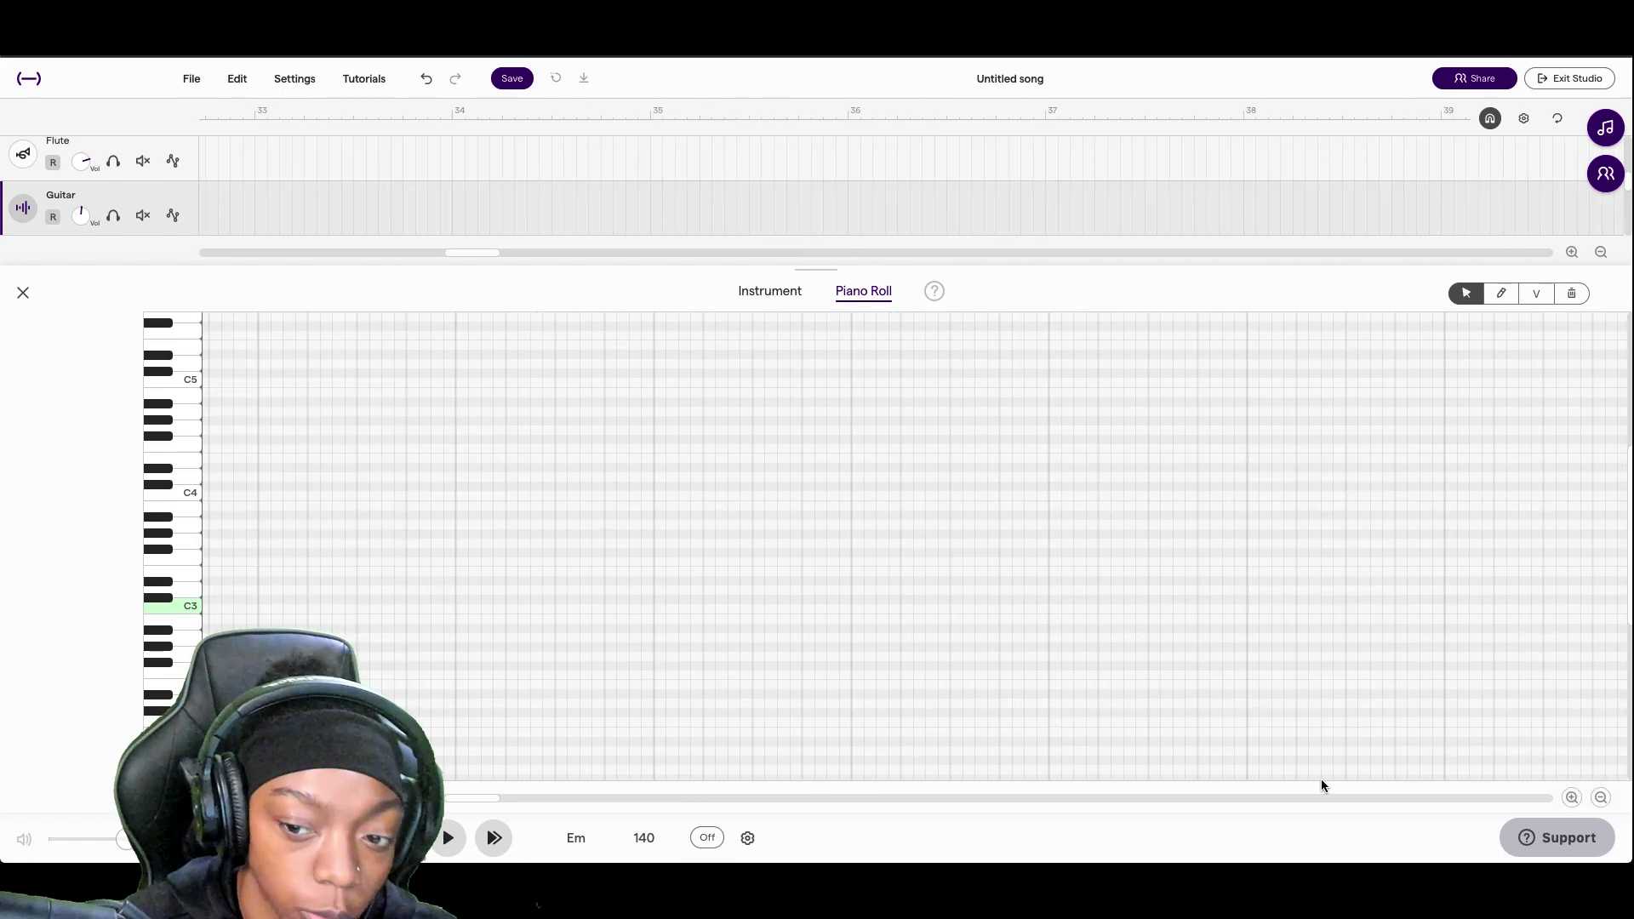
scroll(1234, 749, "right", 10)
scroll(1106, 715, "down", 2)
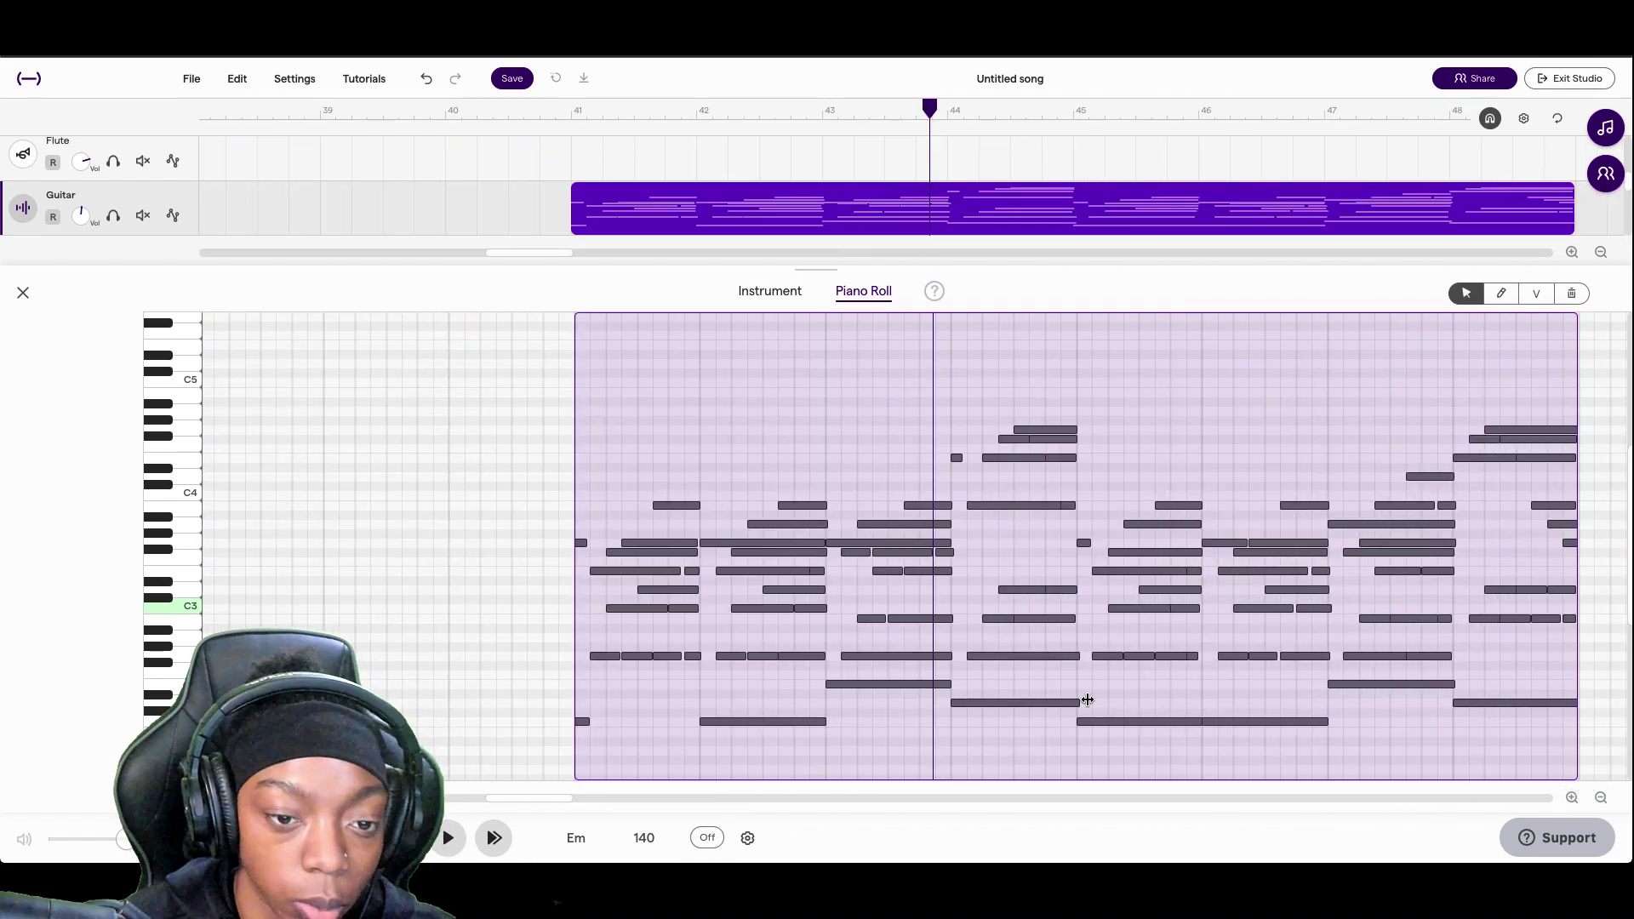
left_click_drag(817, 477, 706, 756)
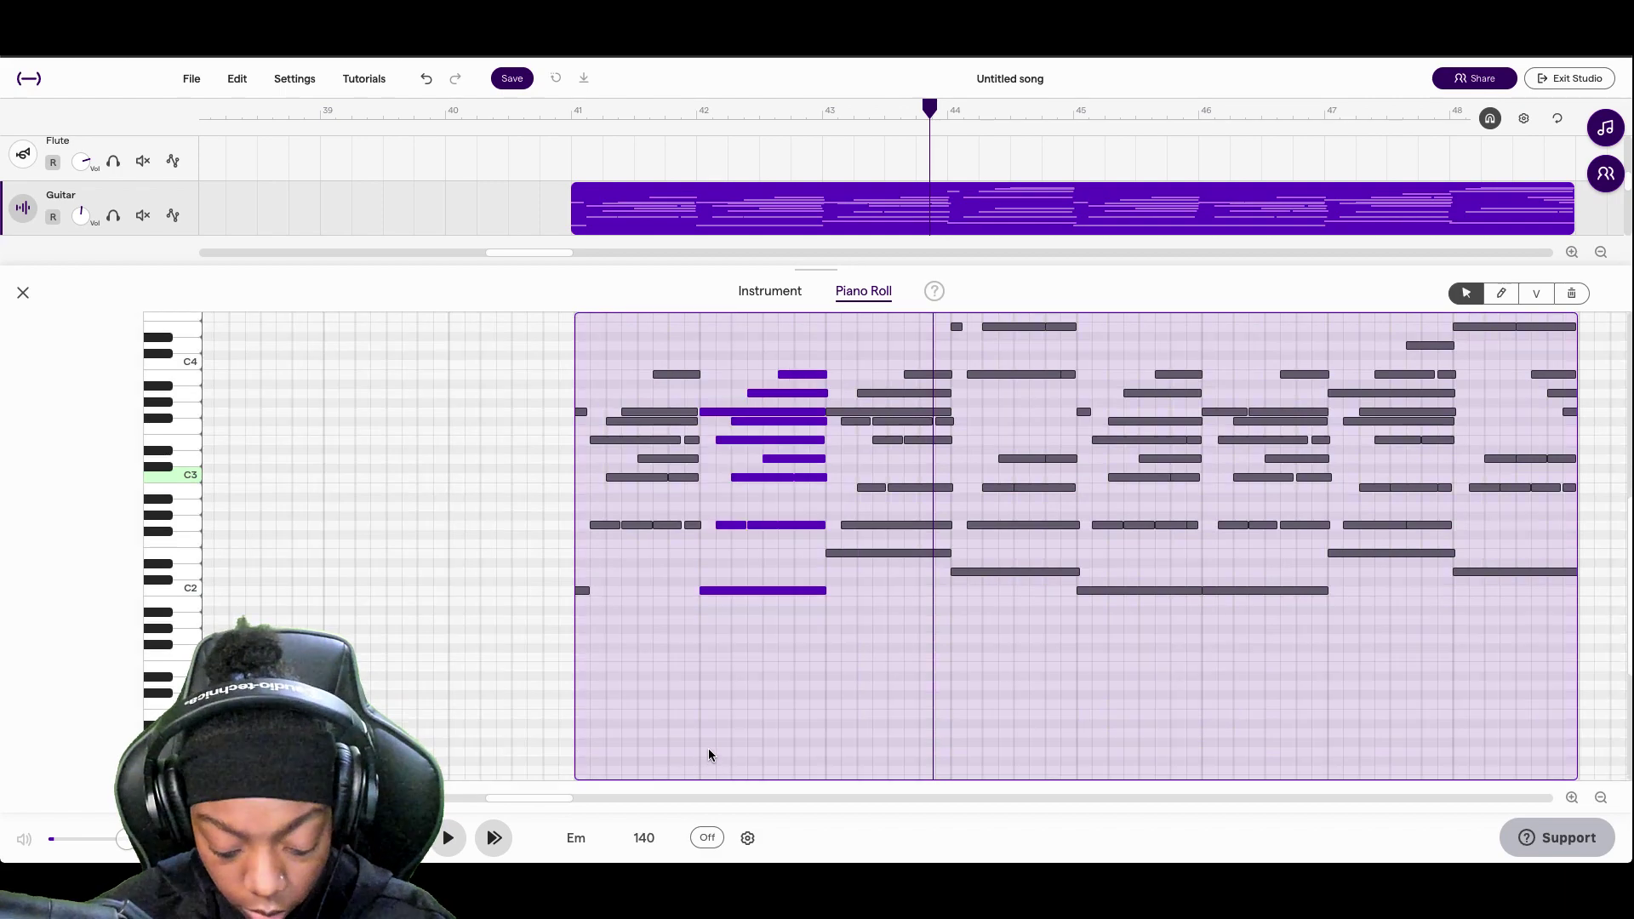
key("Delete")
- Delete the bar 44 and bar 45–46 notes, keep the bar-48 notes via Undo, and close the editor
scroll(970, 579, "up", 1)
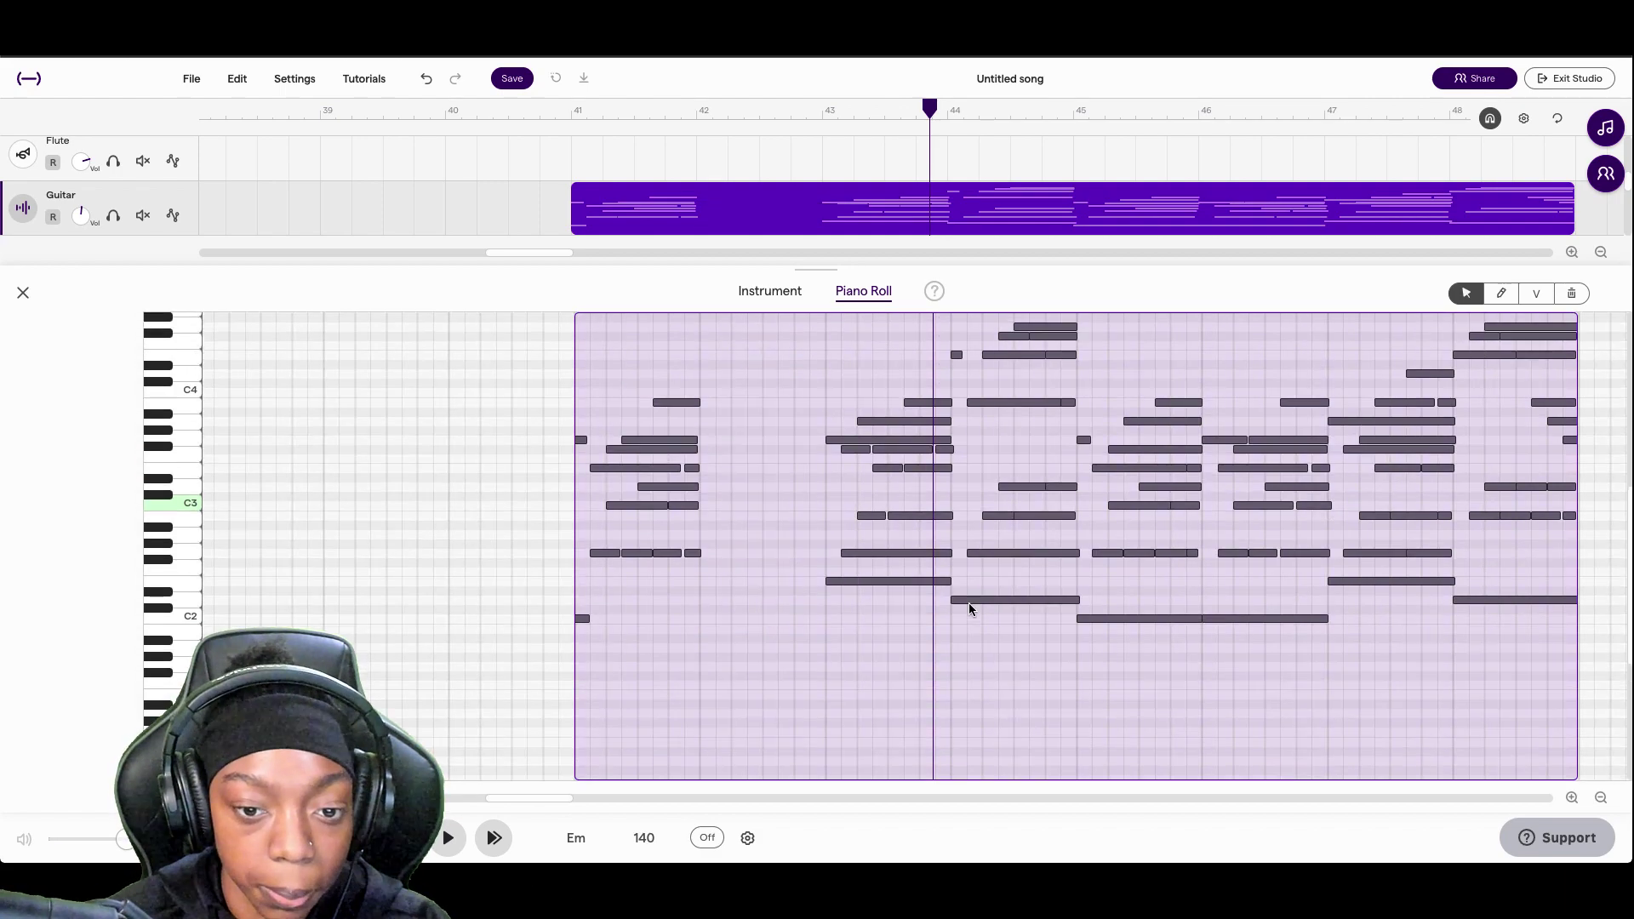
left_click_drag(973, 625, 1053, 314)
key("Delete")
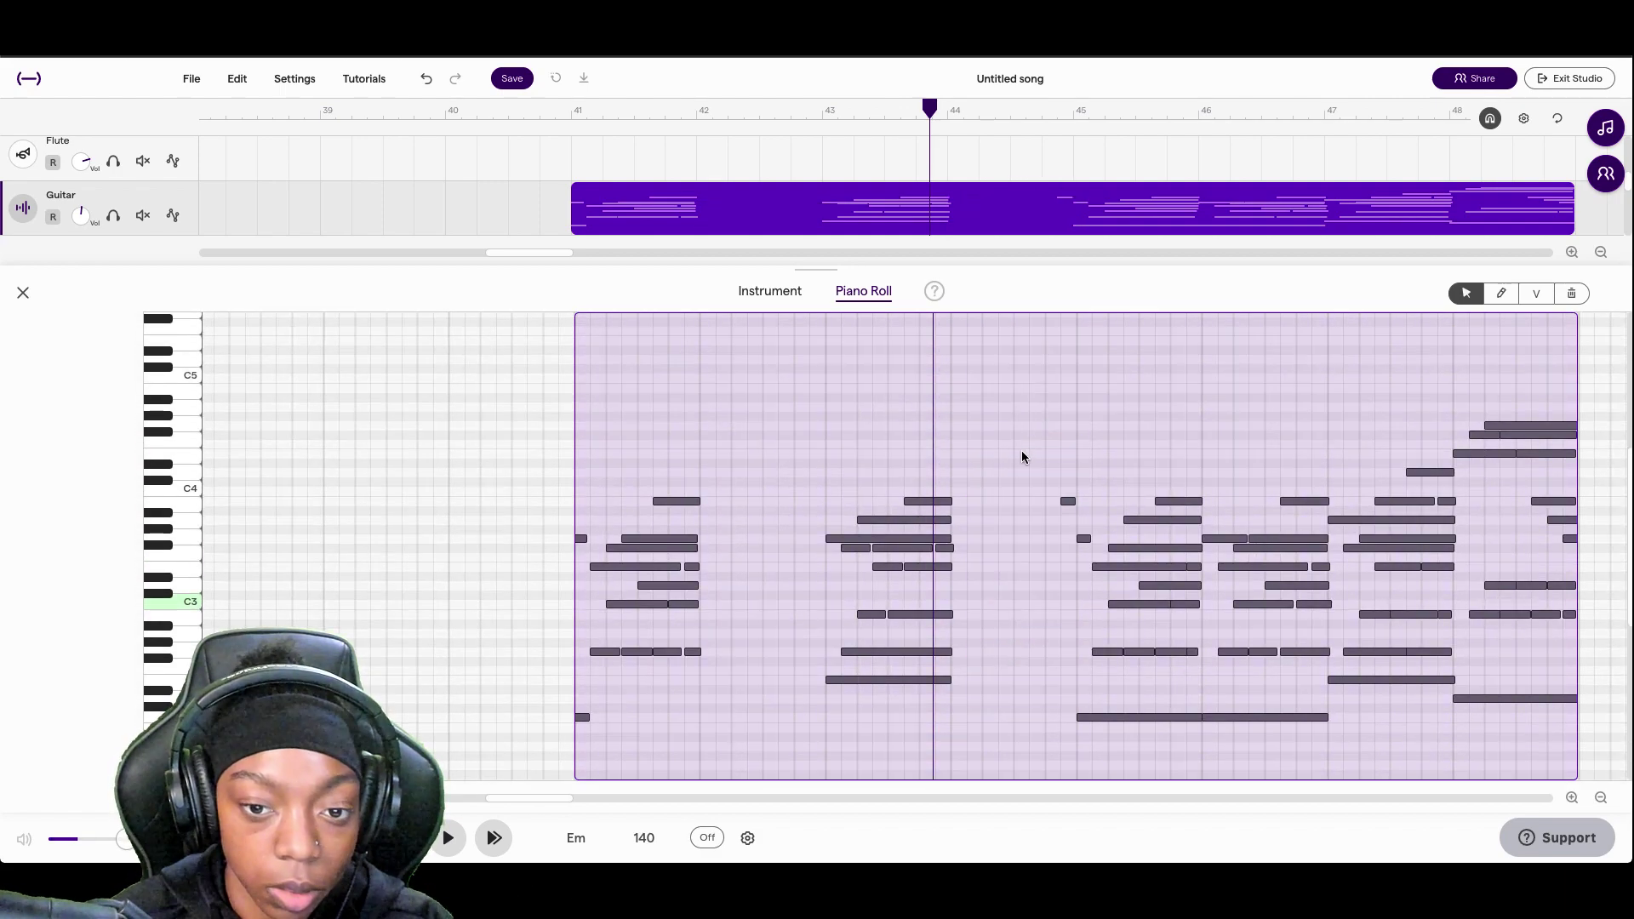
left_click_drag(1223, 464, 1318, 737)
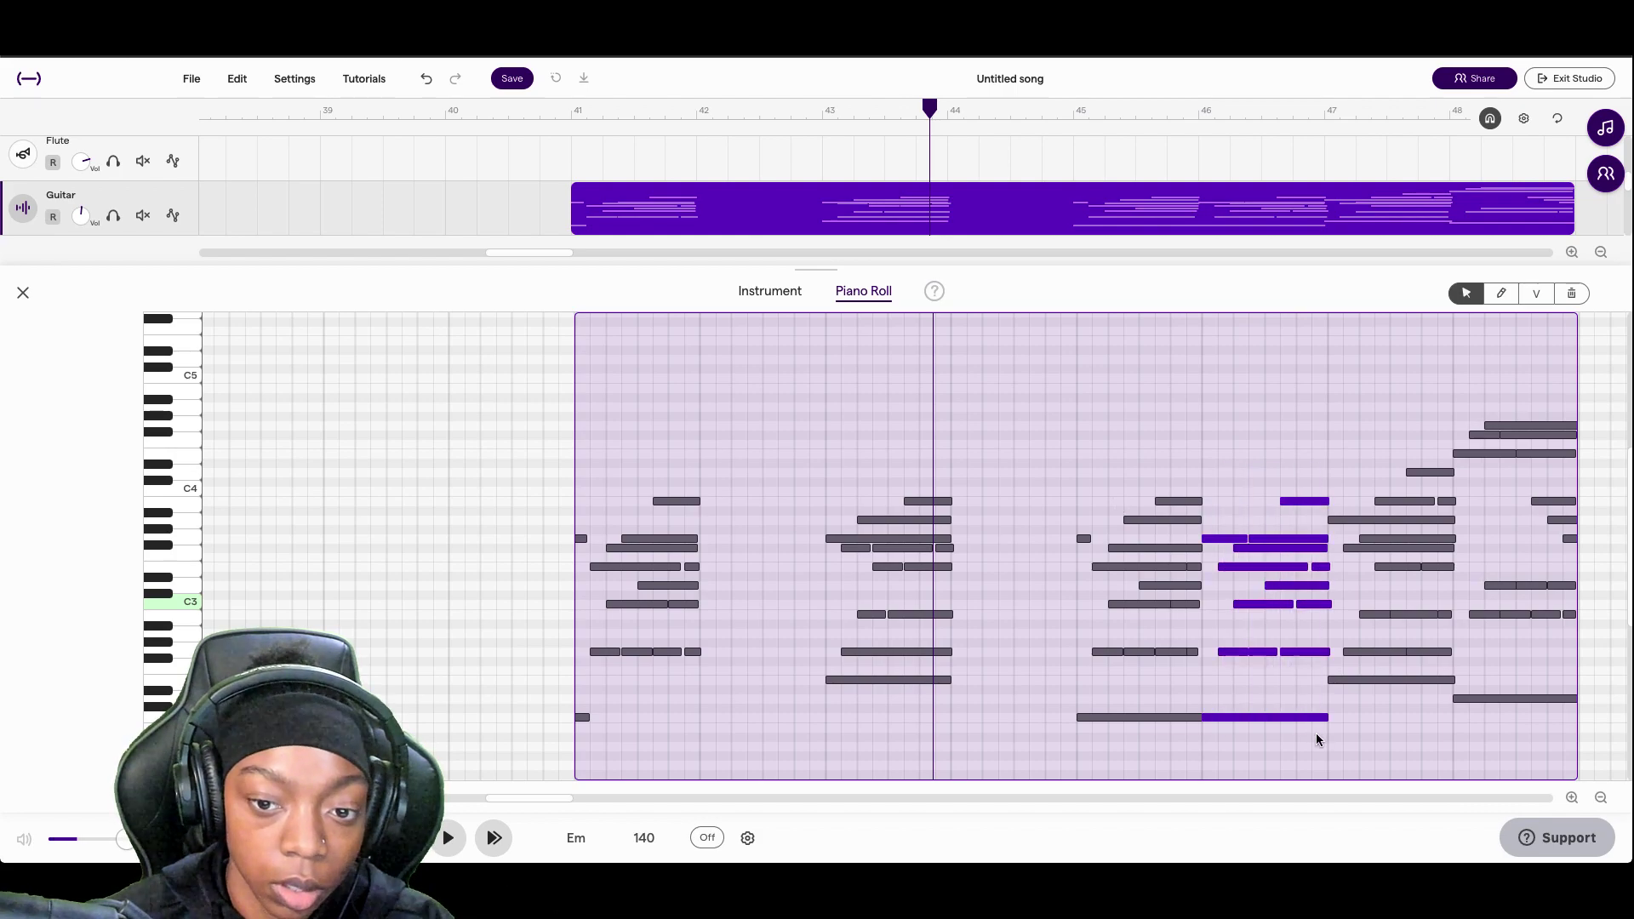
key("Delete")
left_click_drag(1470, 378, 1557, 719)
key("Delete")
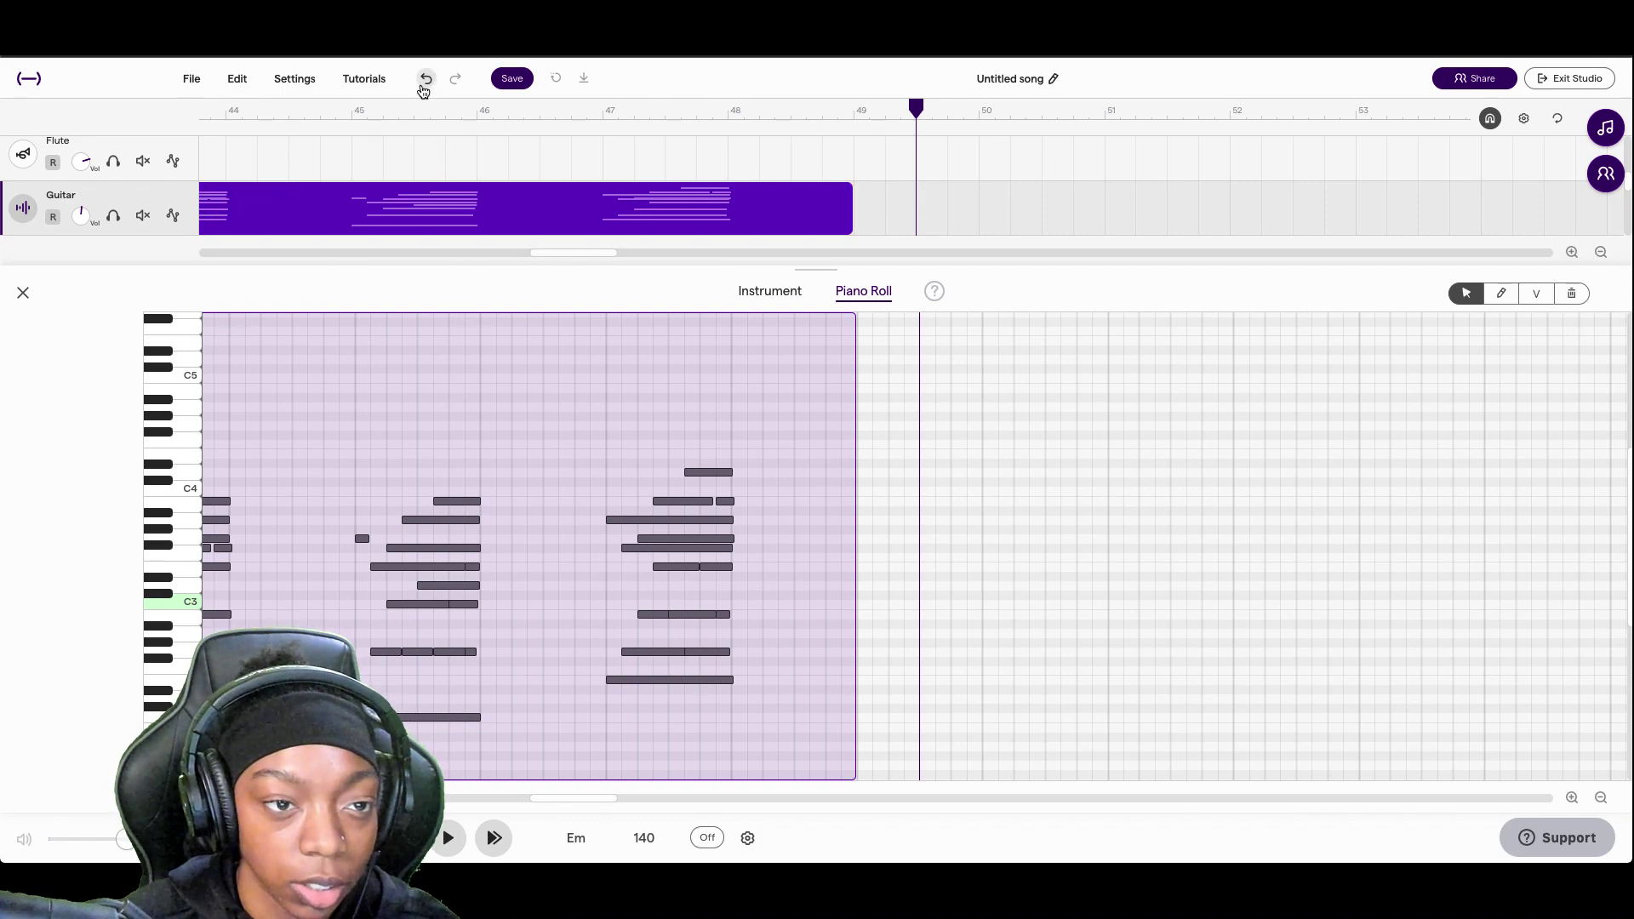
left_click(425, 79)
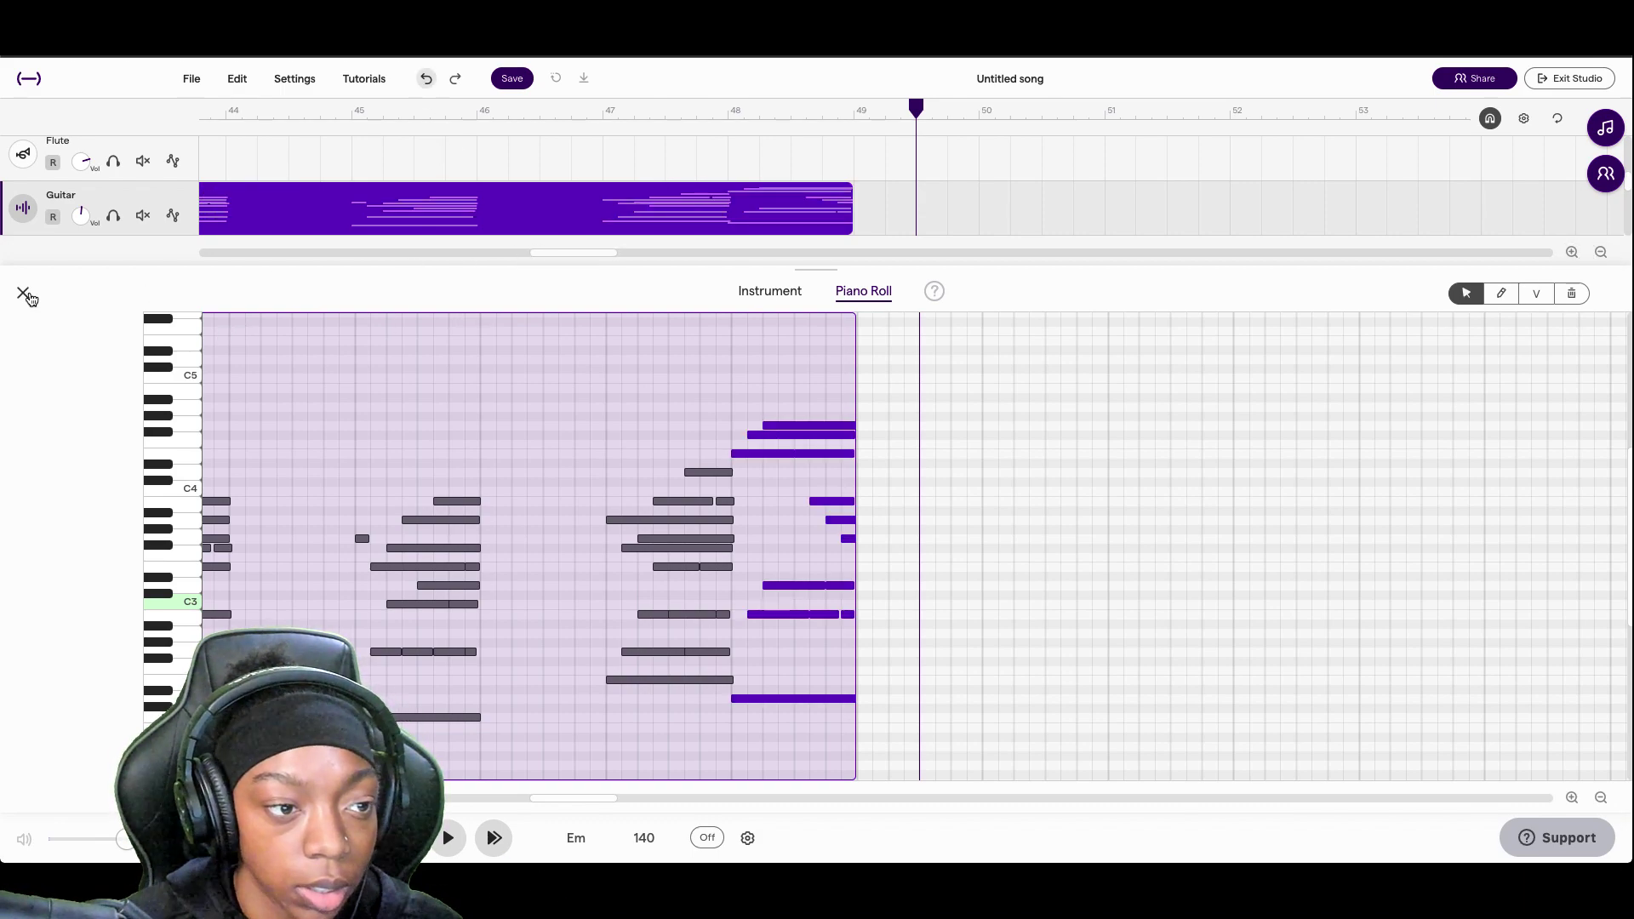
left_click(24, 293)
left_click(610, 112)
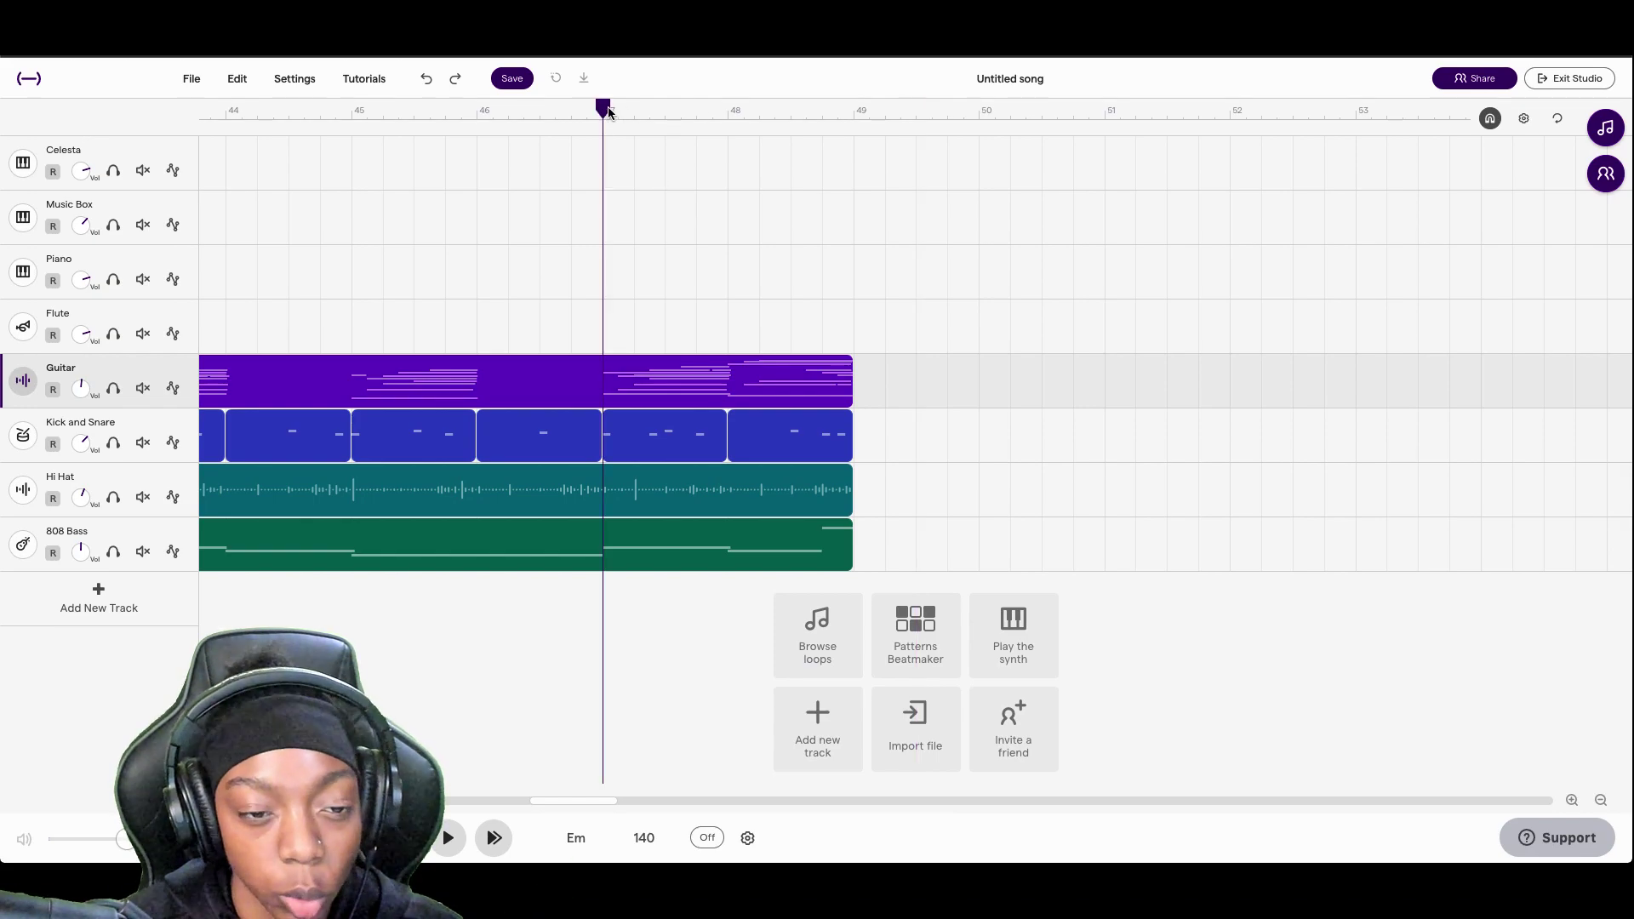
key("space")
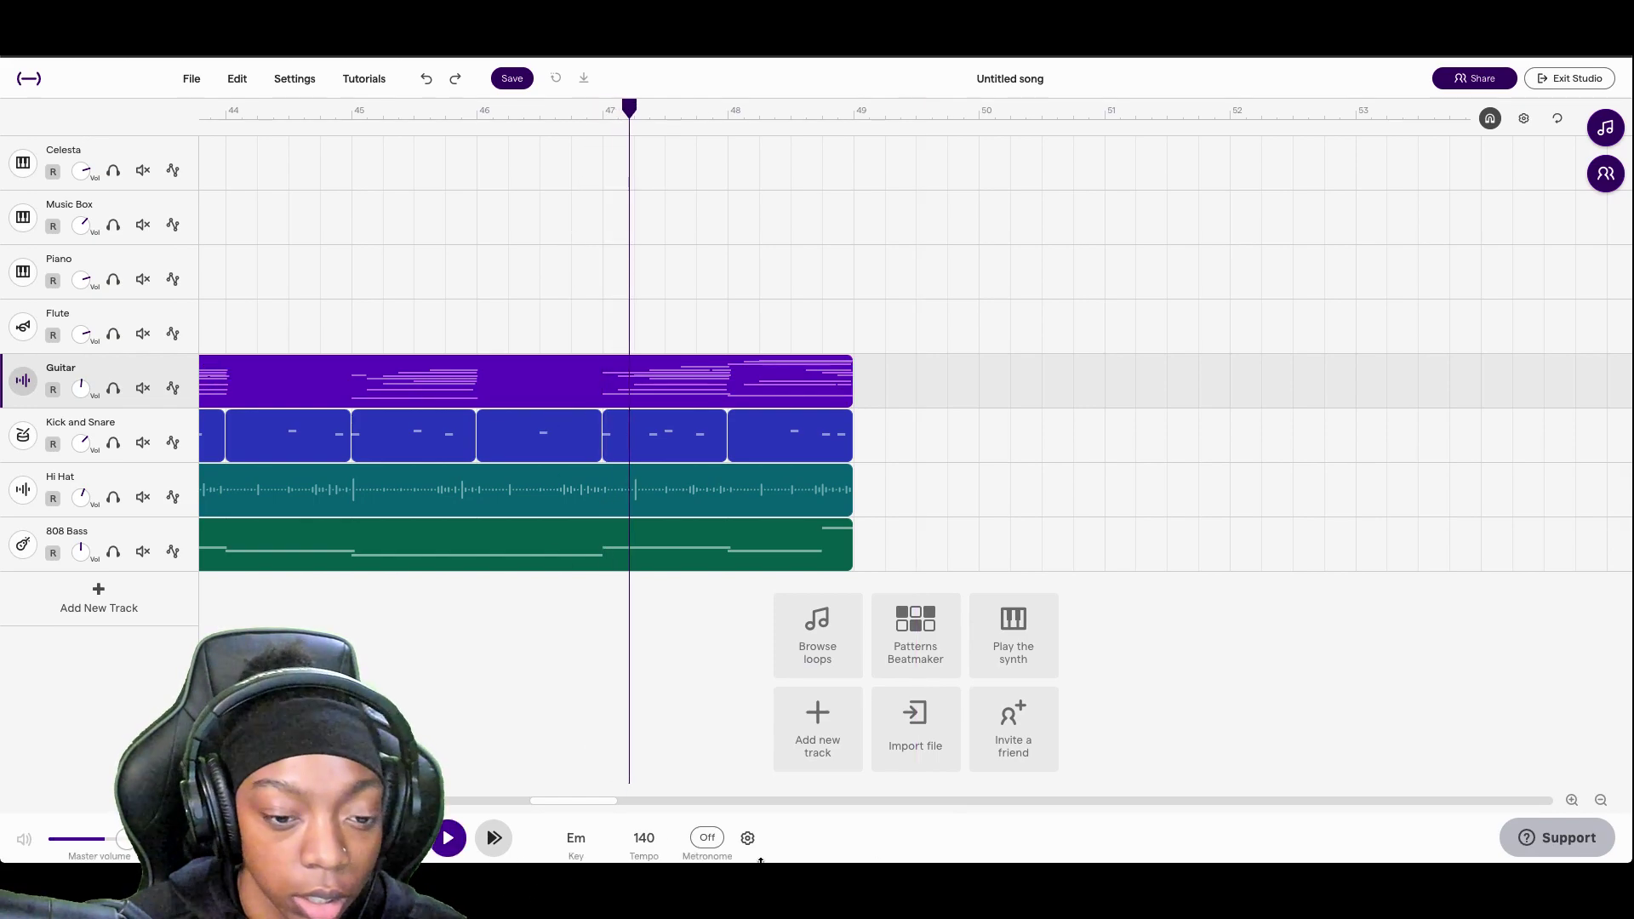
left_click(1601, 800)
left_click(1600, 800)
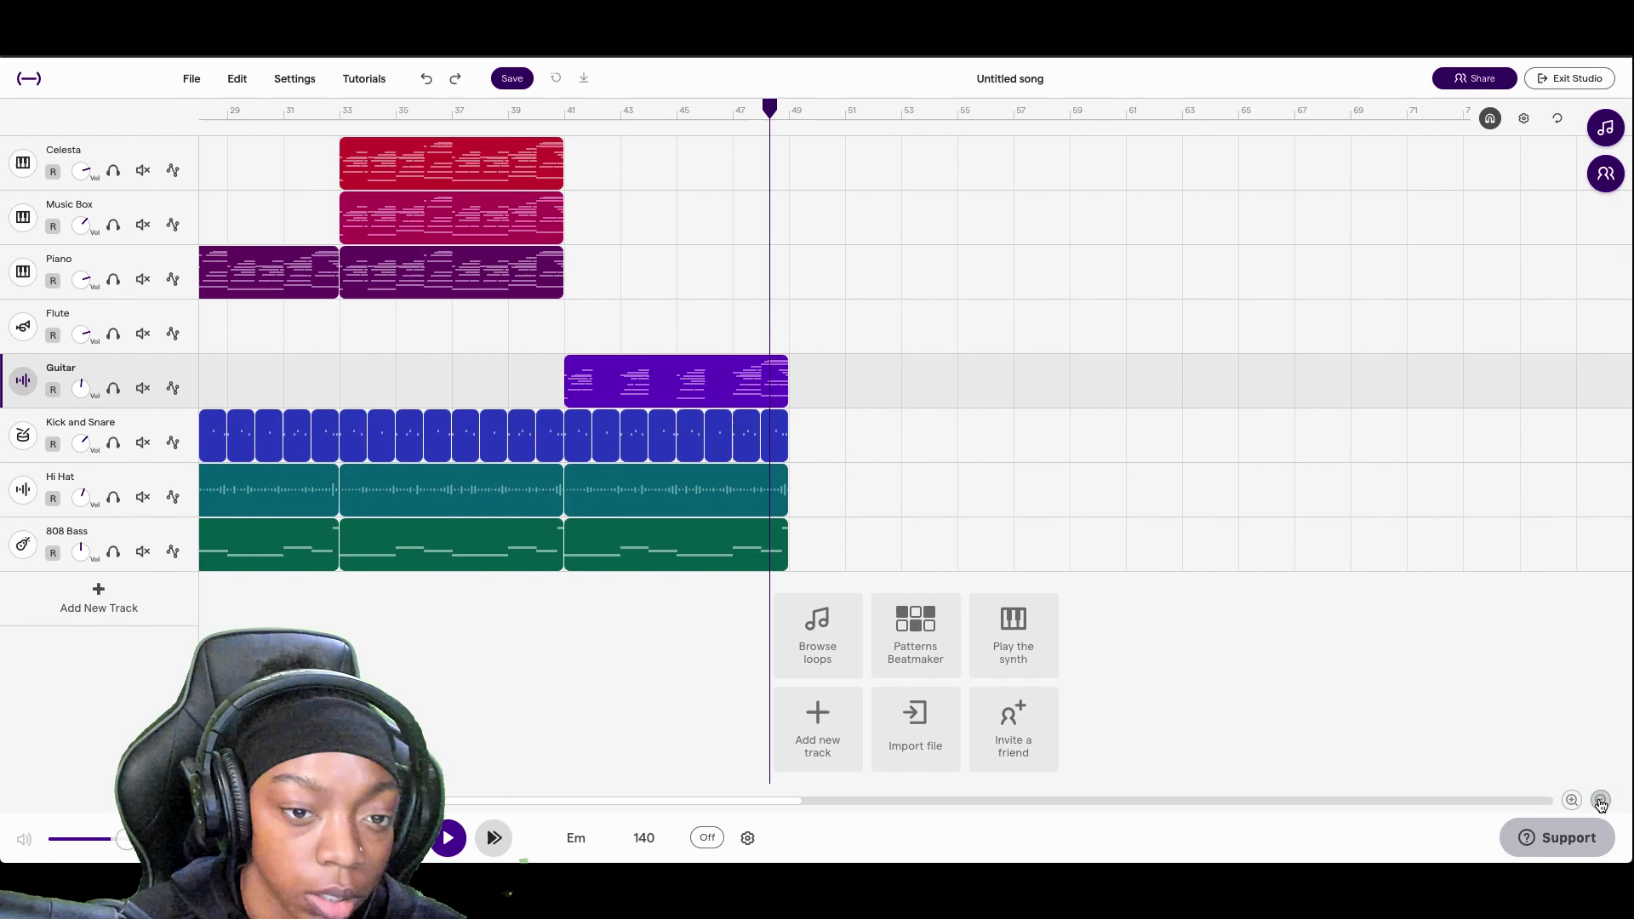
left_click(1601, 800)
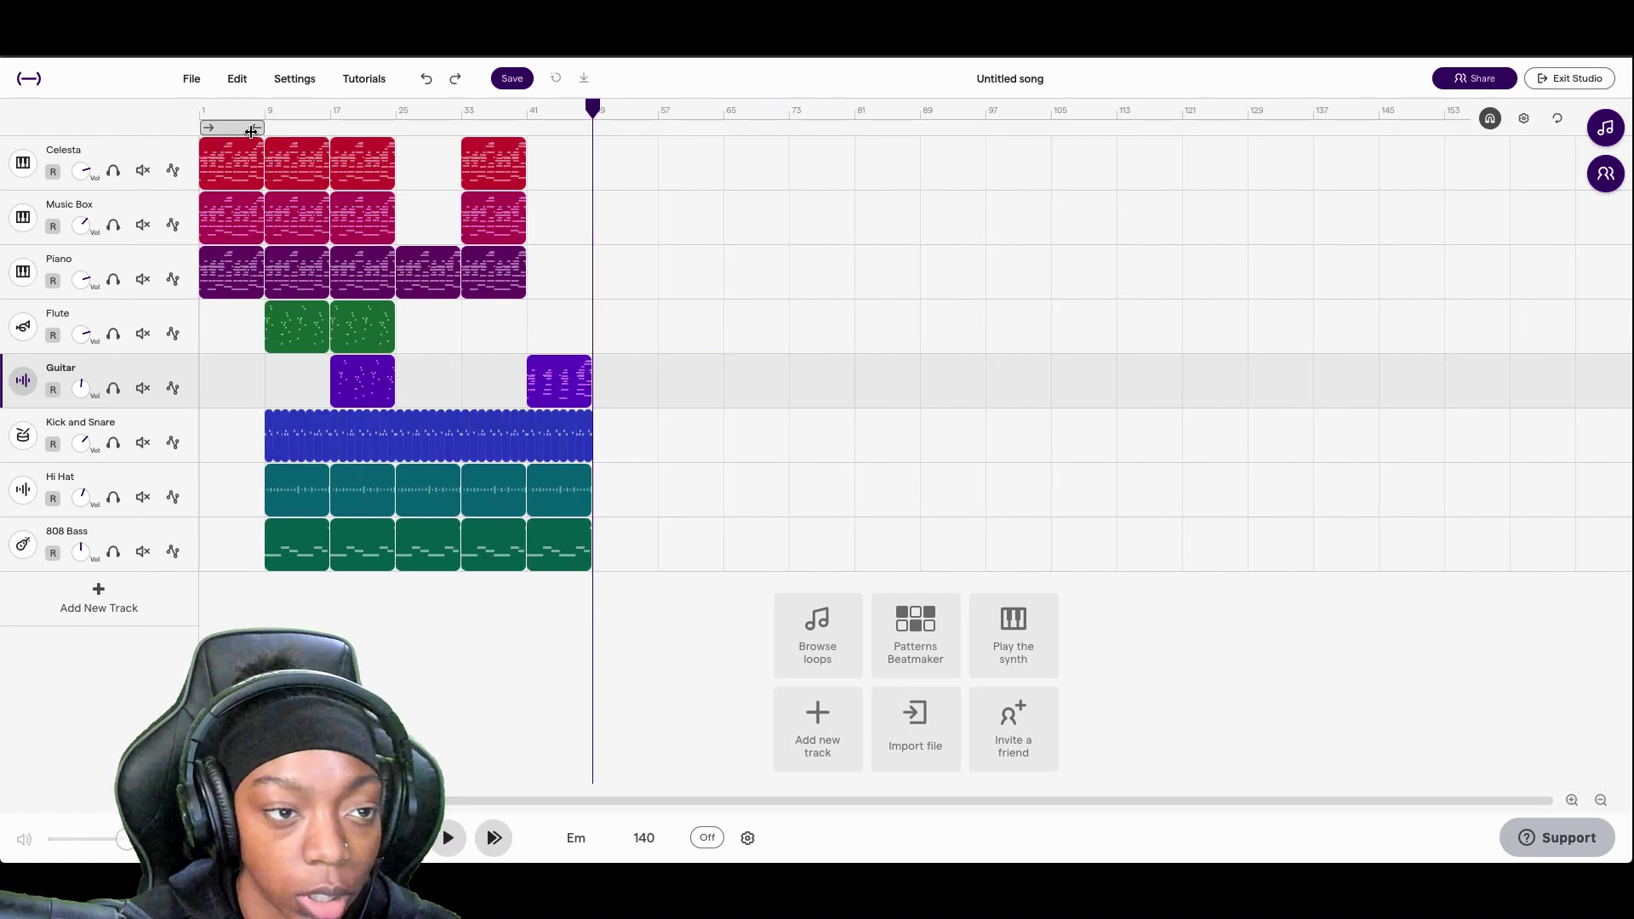
left_click_drag(250, 129, 529, 108)
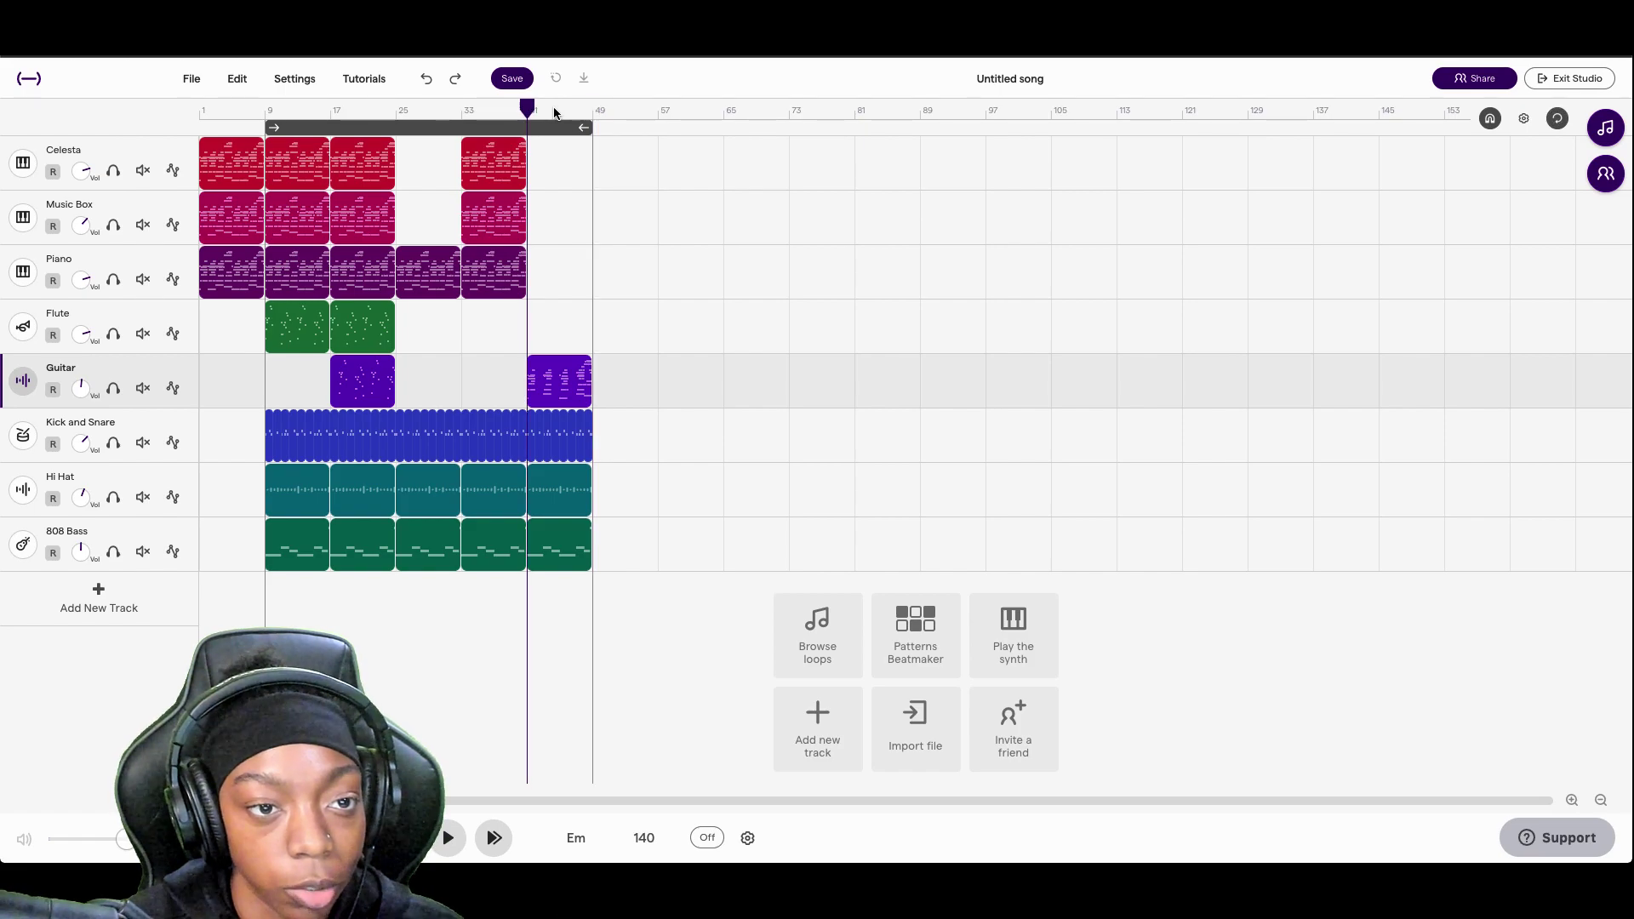
key("space")
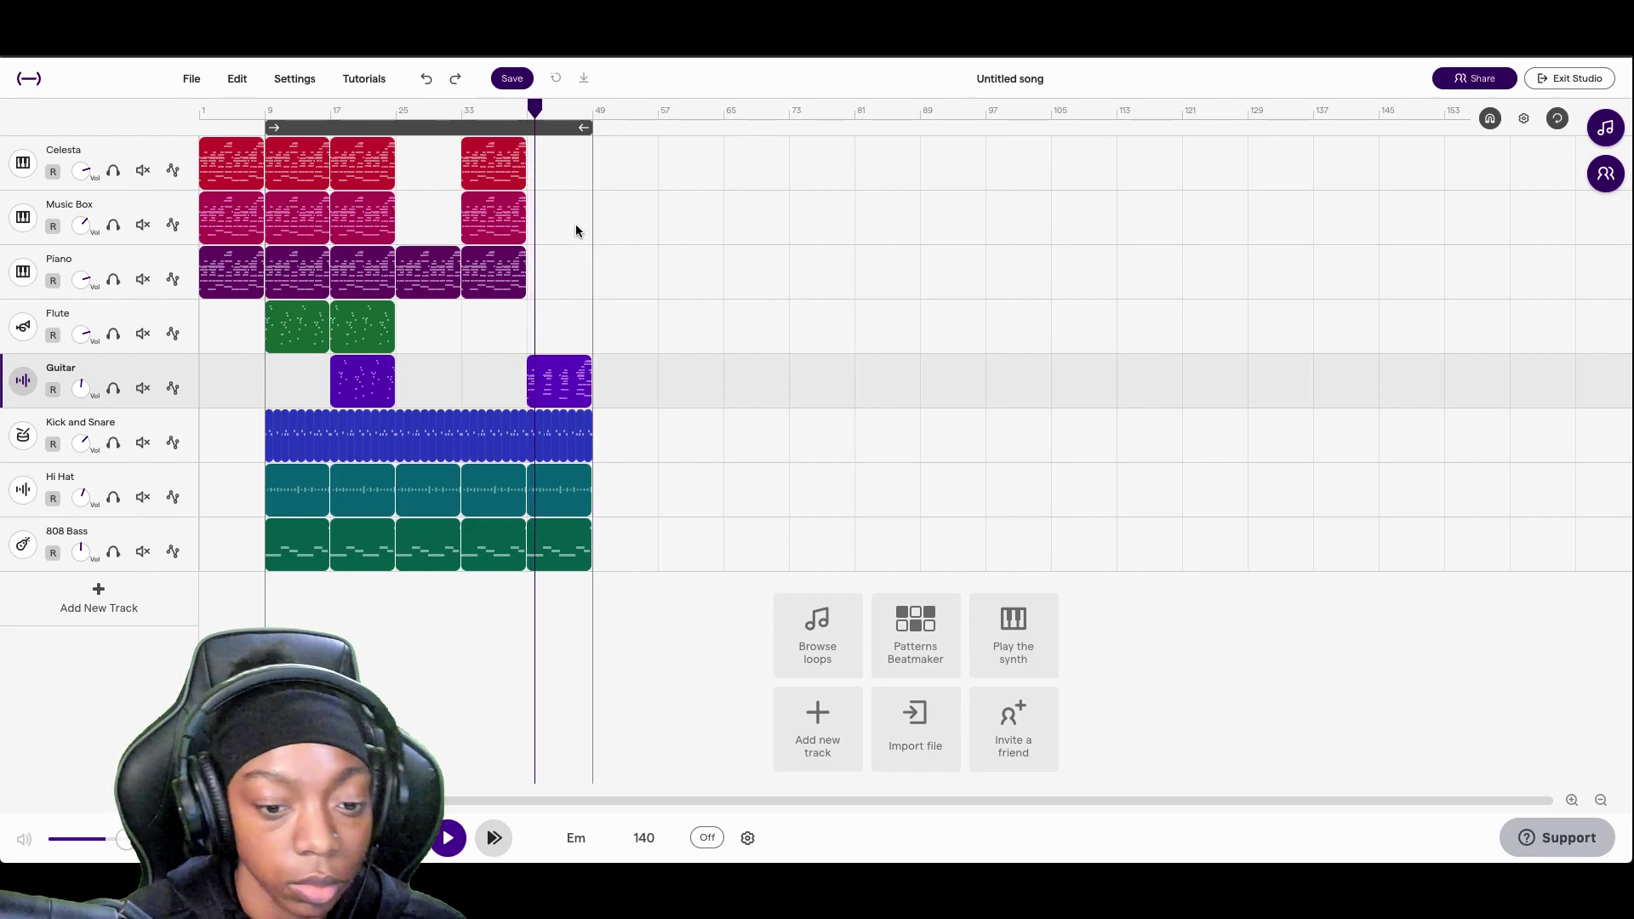
left_click(1571, 801)
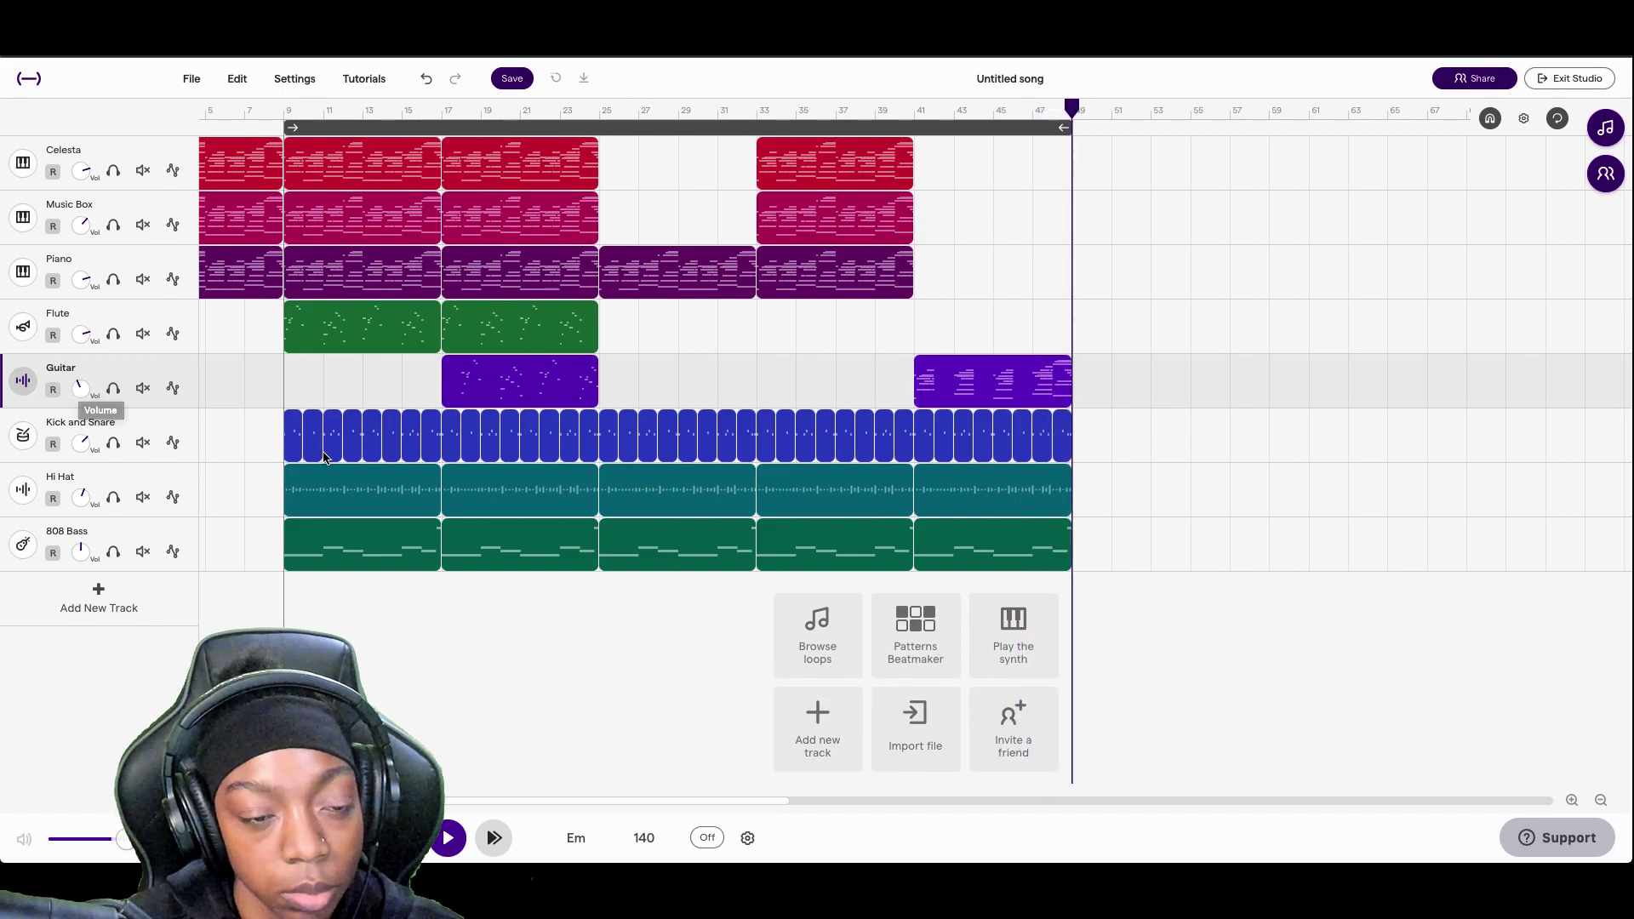
key("space")
scroll(1000, 273, "up", 3)
- Drag the bar-41 Guitar clip onto the Piano track and play it back from just before bar 41
left_click_drag(882, 377, 881, 285)
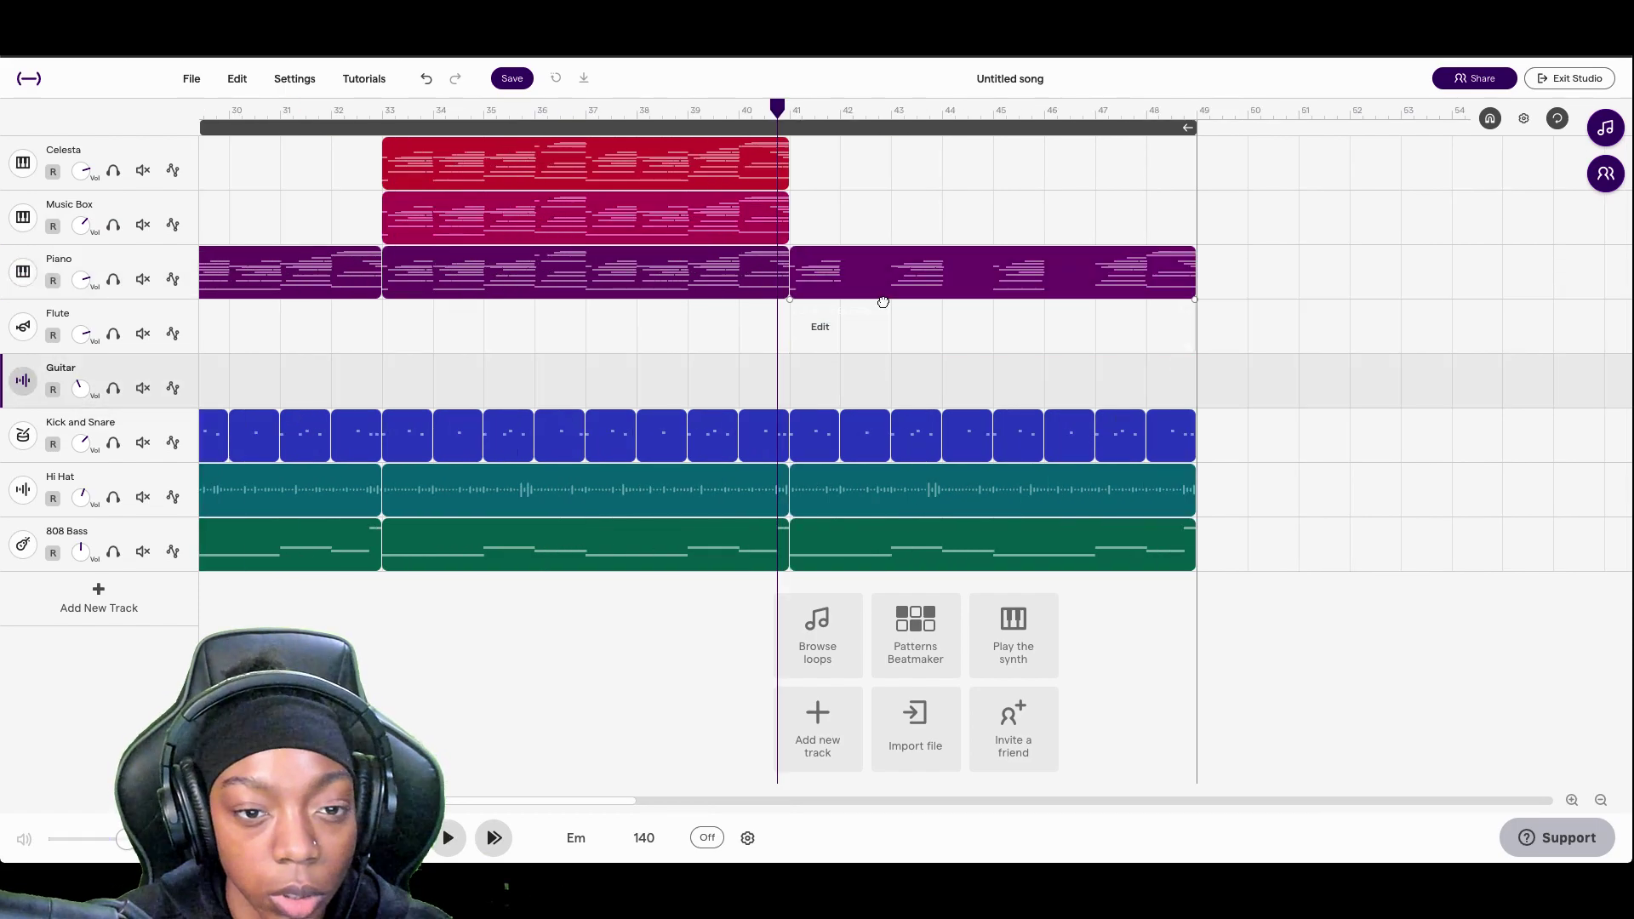
left_click_drag(777, 108, 739, 115)
key("space")
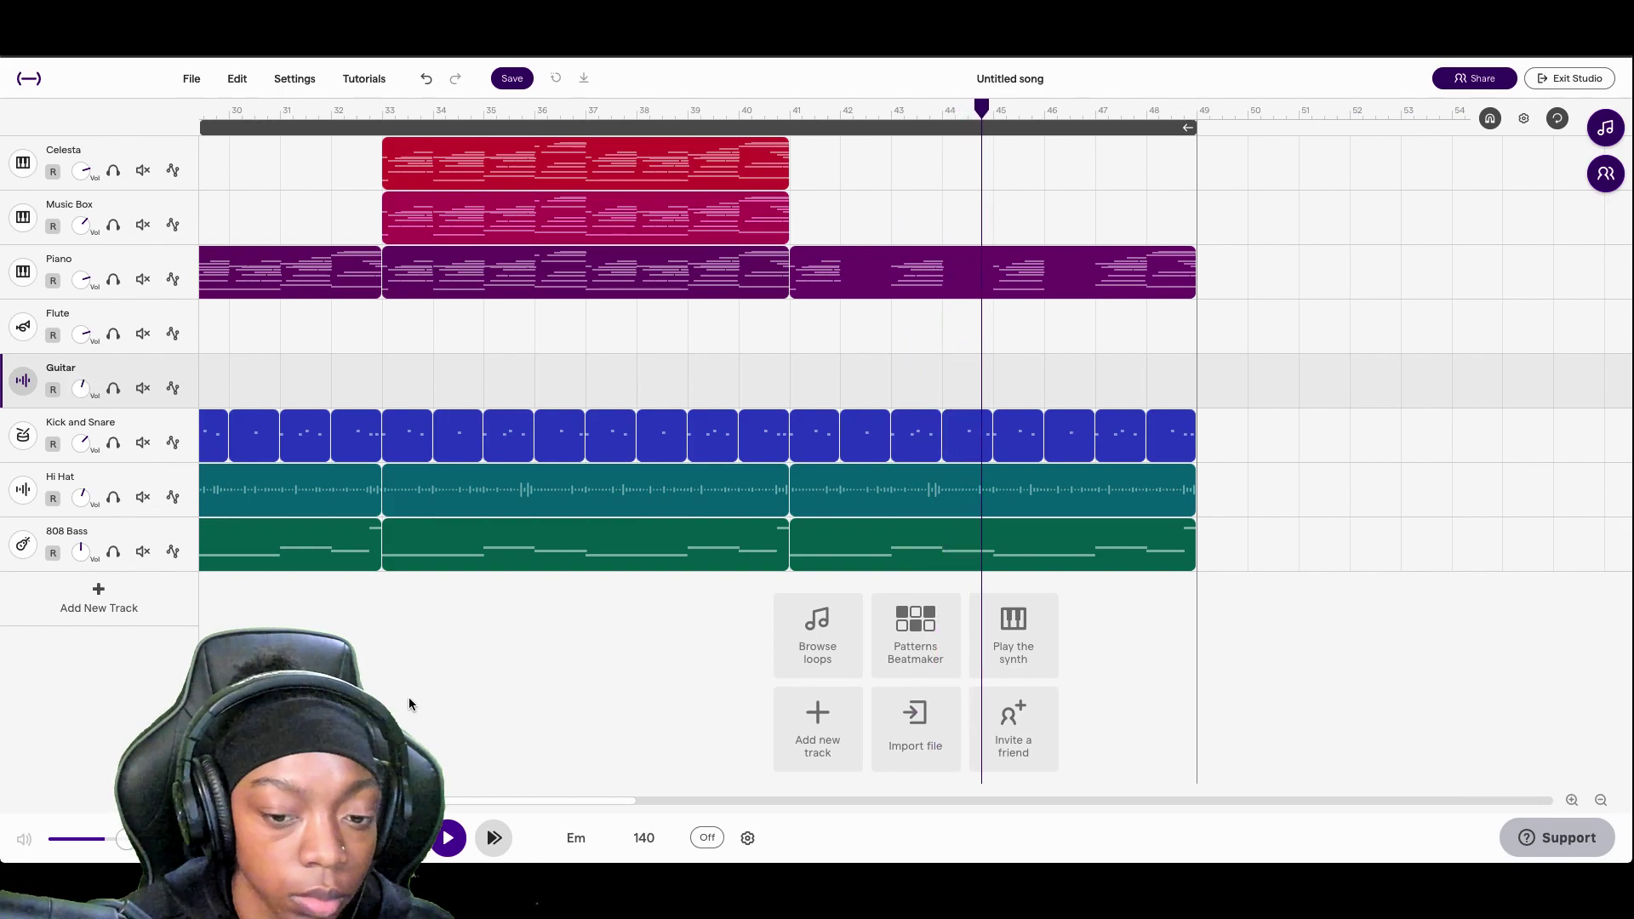
left_click(1600, 801)
left_click(1600, 800)
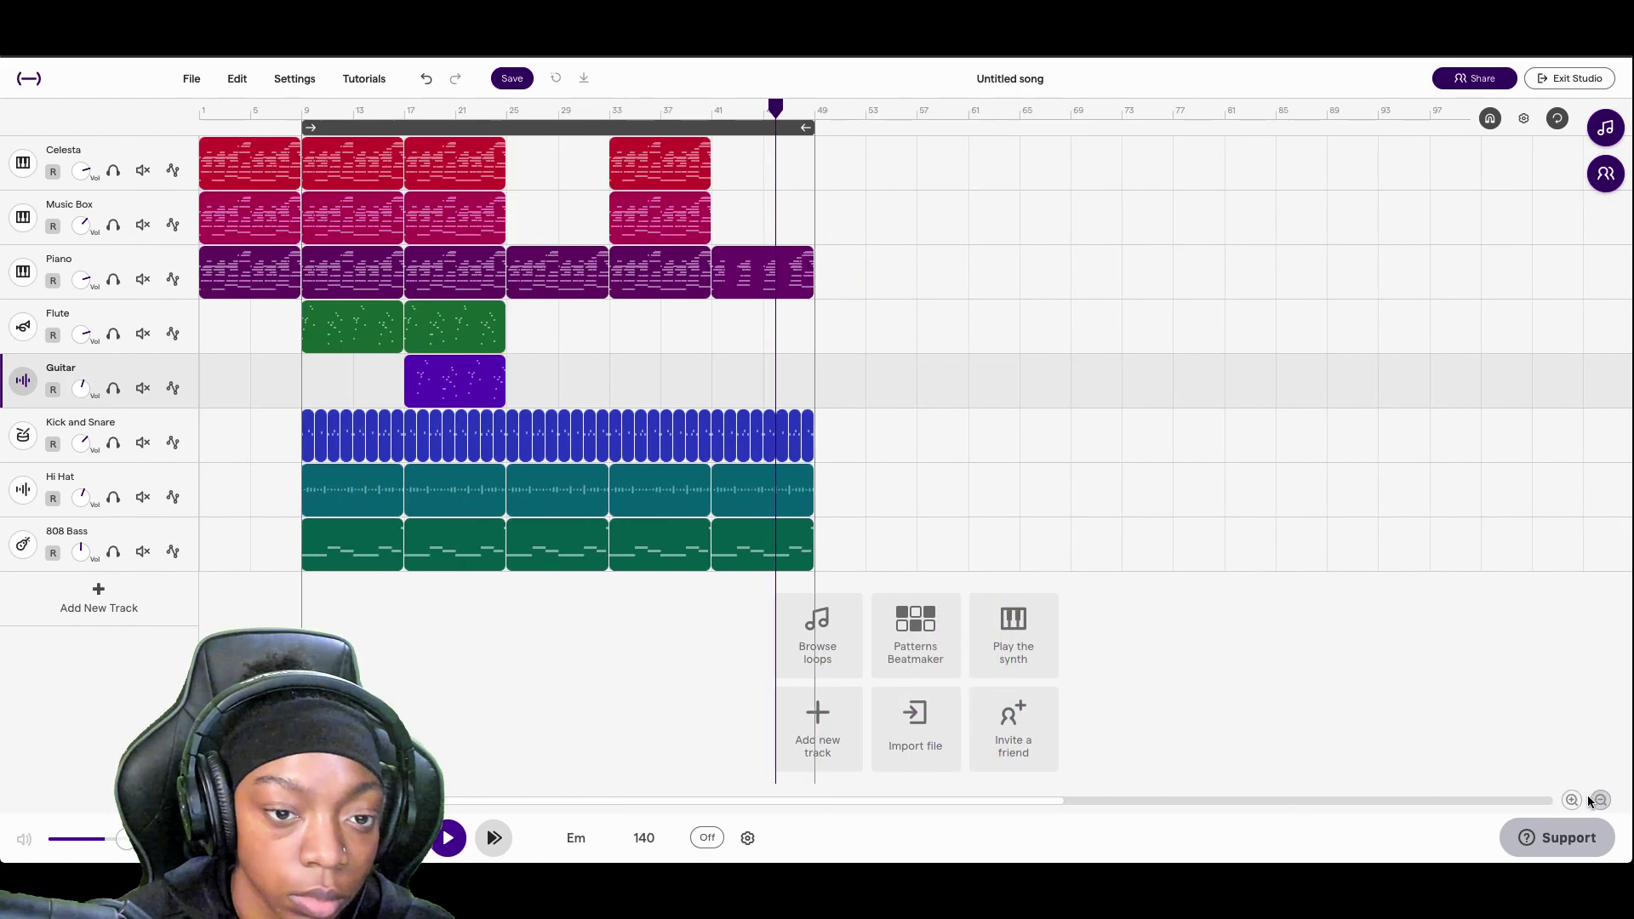
left_click(1599, 801)
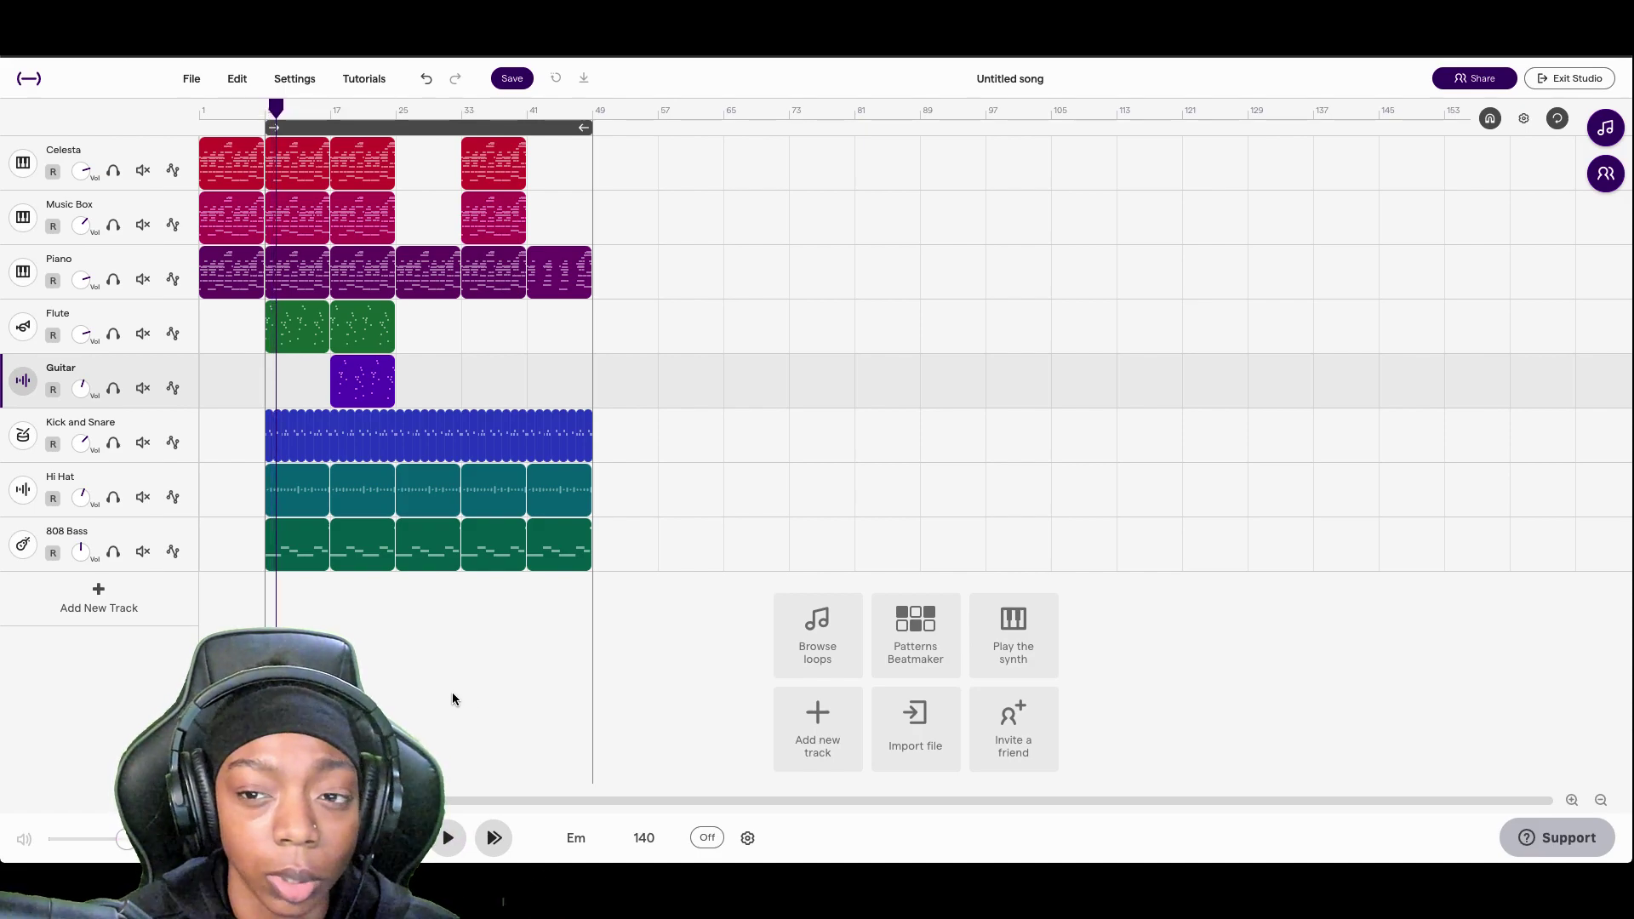
- Search the loop library for 'riser' and preview Hype Trap 2 and Neon - SFX & Atmo Tambourine
left_click(1605, 128)
left_click(1444, 161)
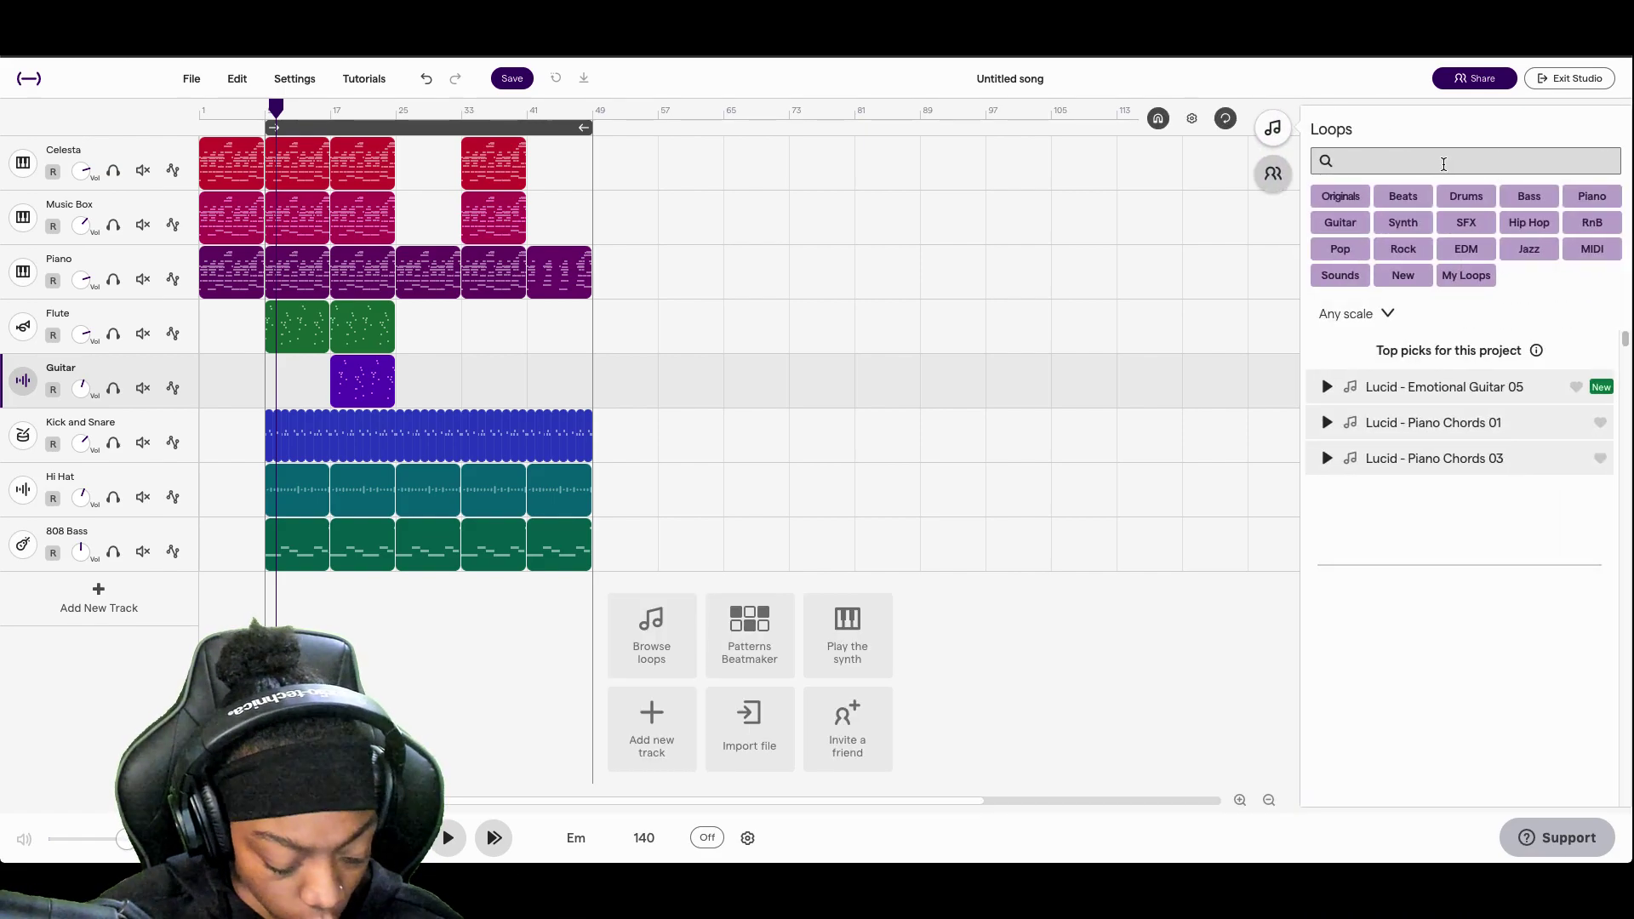
type("riser")
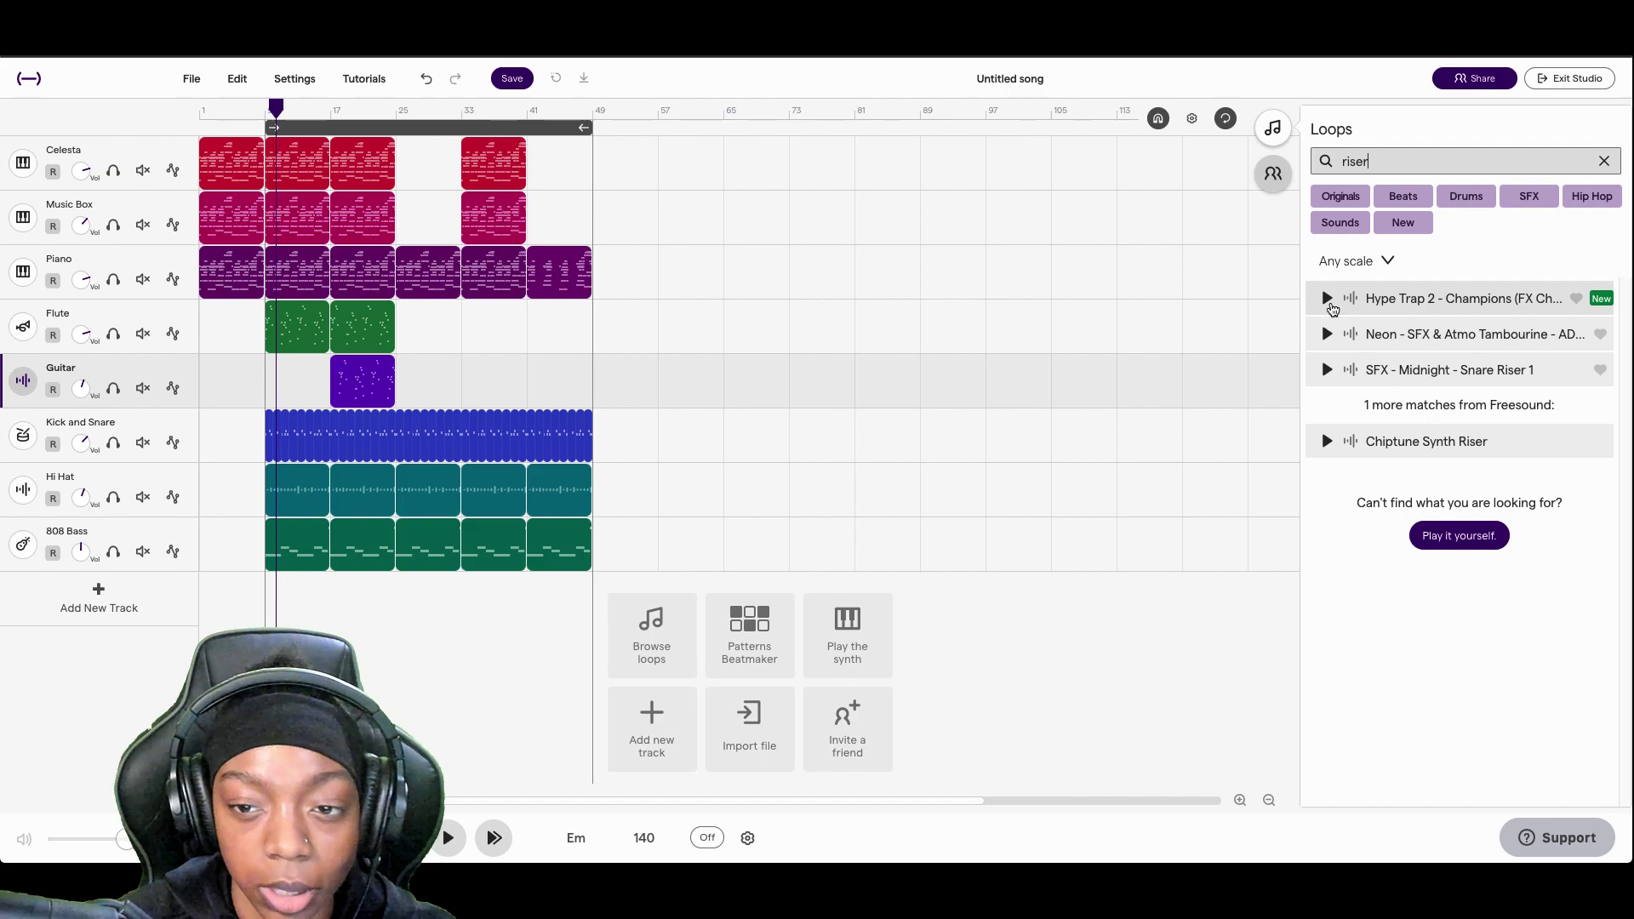
left_click(1325, 298)
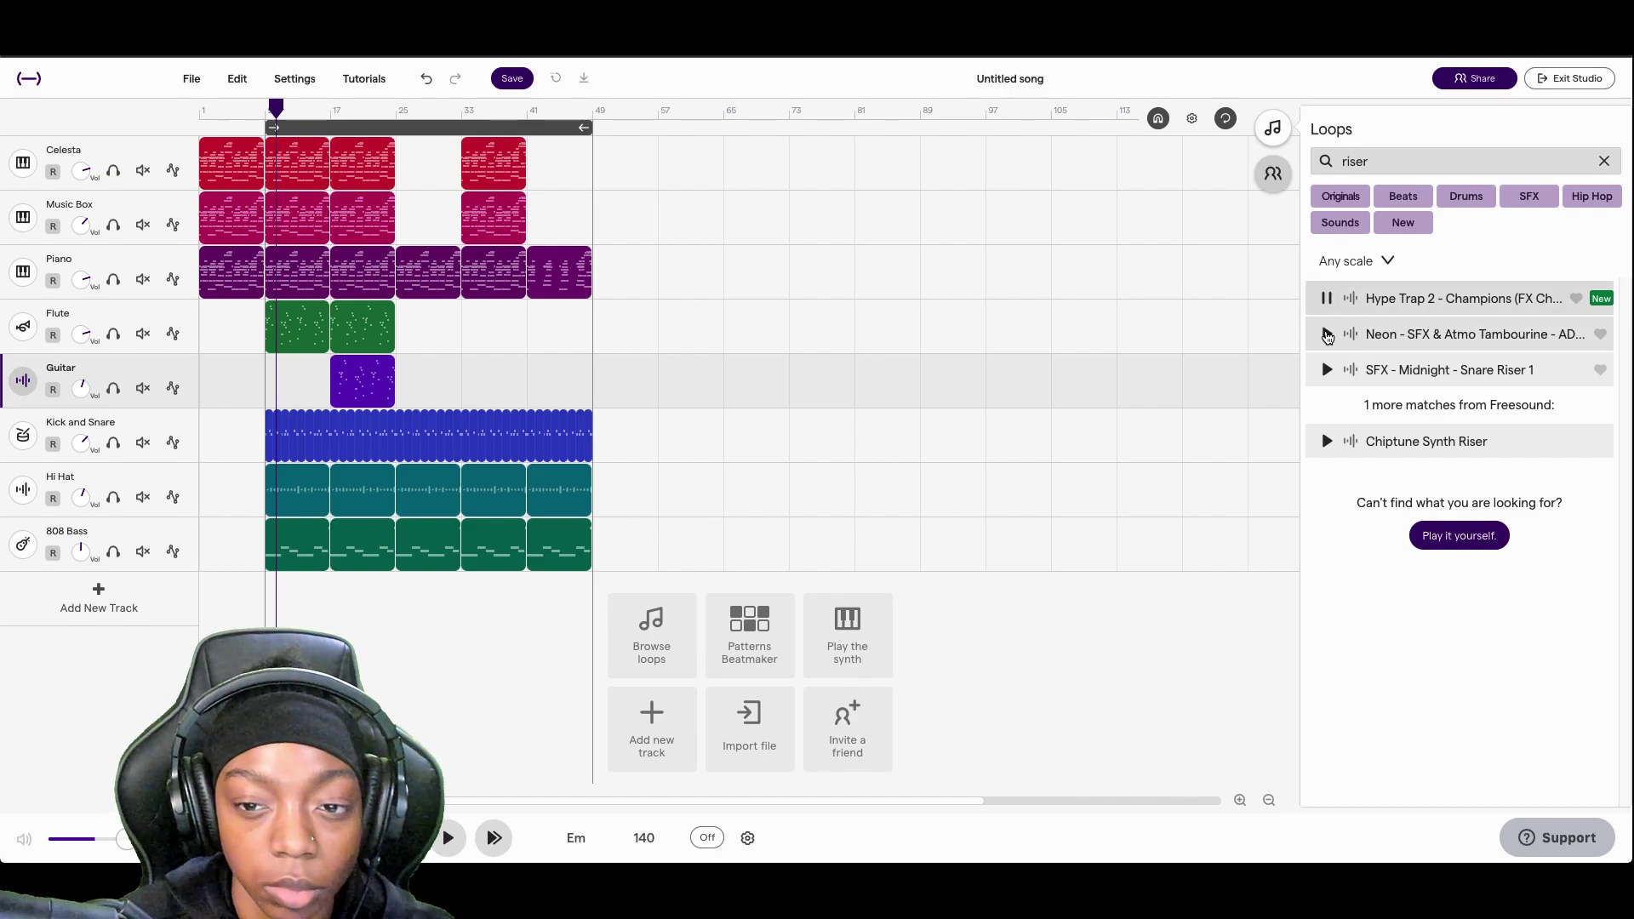
left_click(1326, 301)
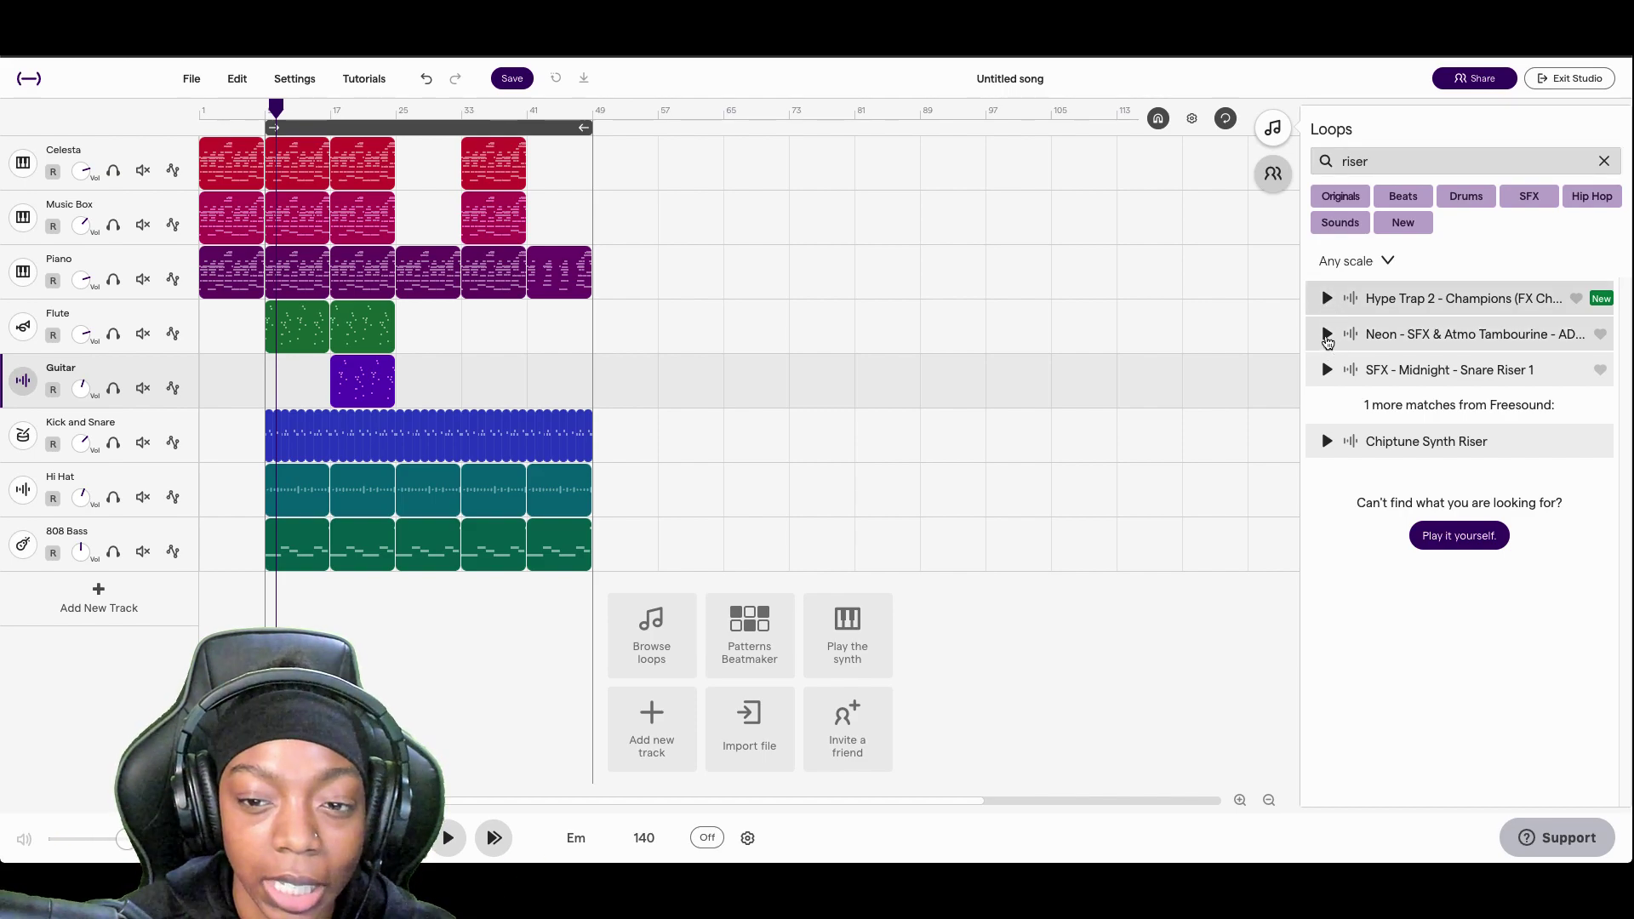
left_click(1326, 335)
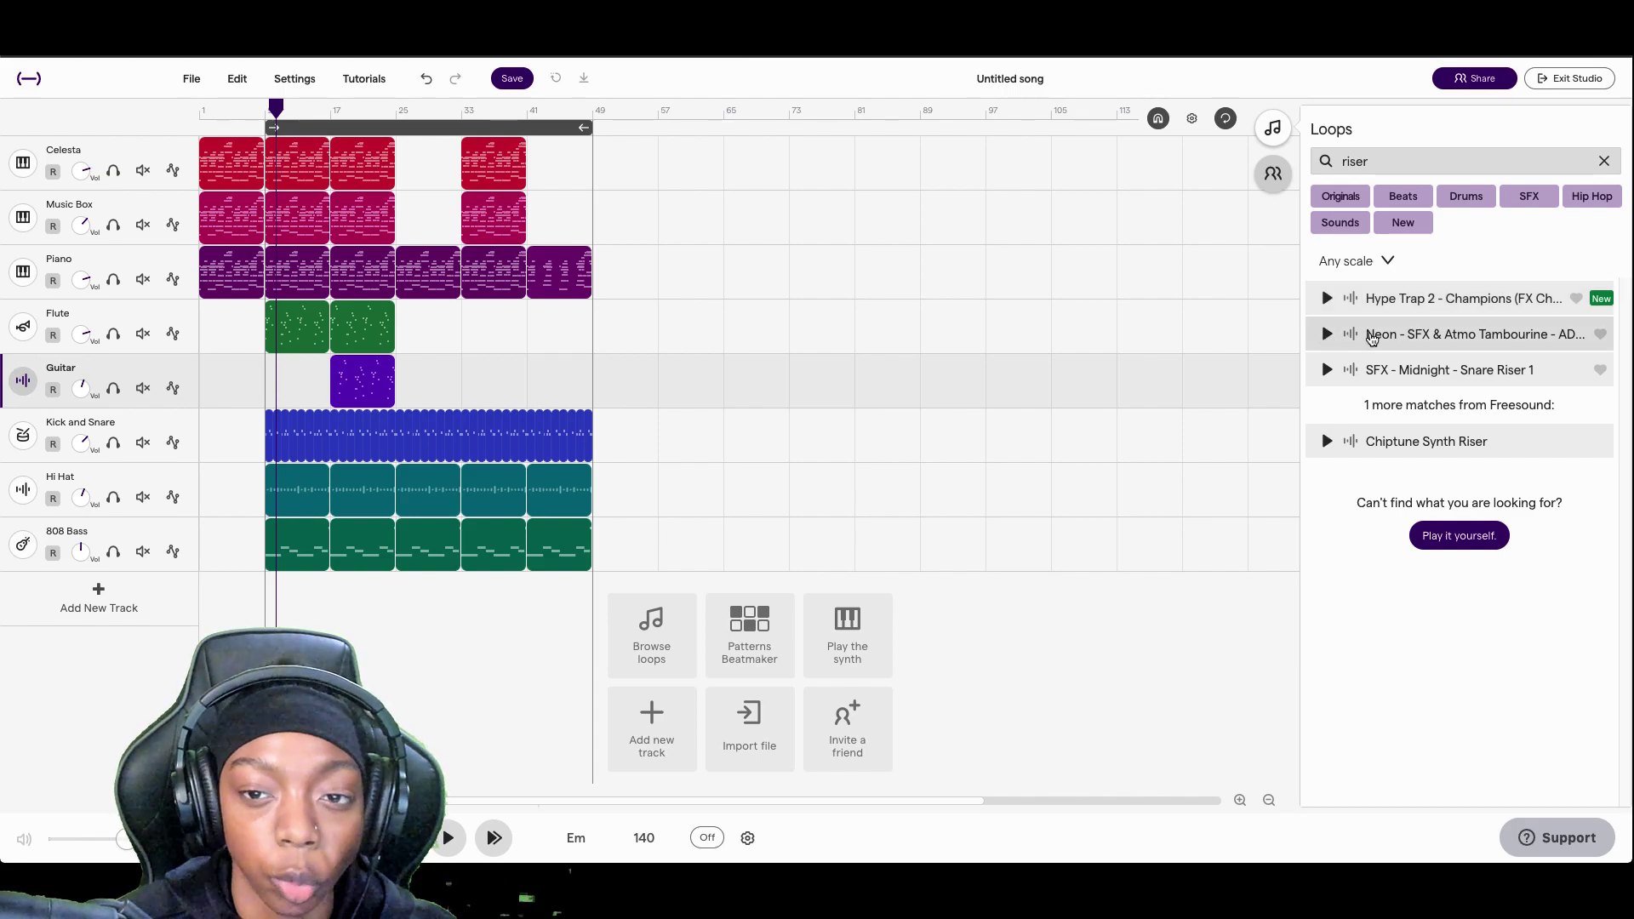
- Add the Neon SFX & Atmo Tambourine riser on a new track just before bar 9
left_click_drag(1381, 336, 258, 620)
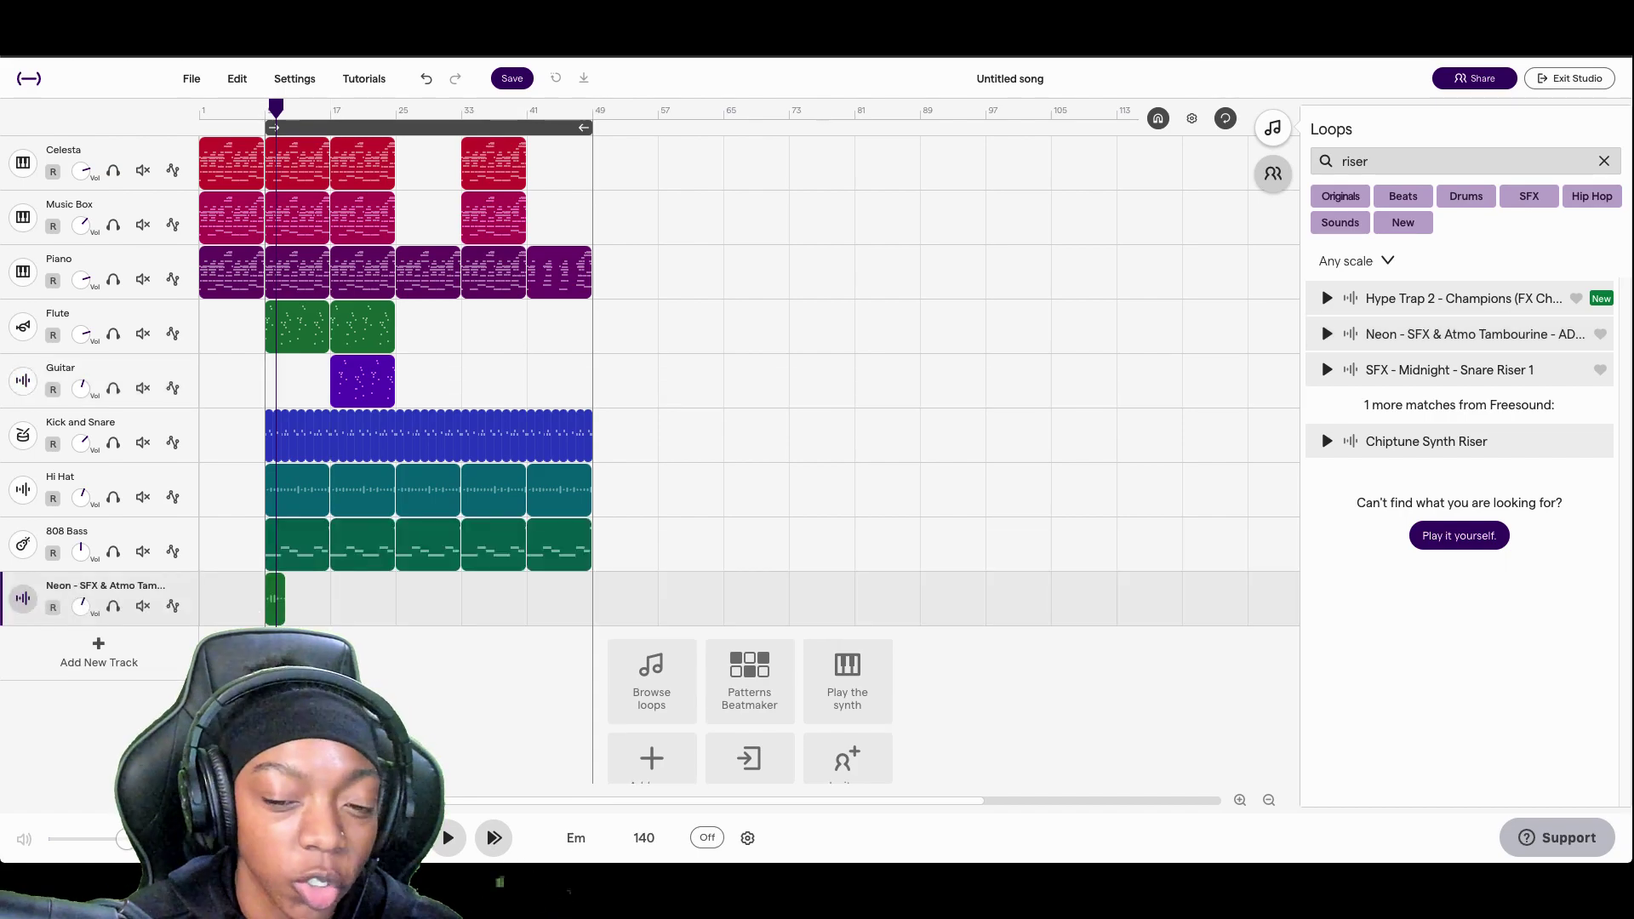
left_click(1239, 800)
left_click(1240, 800)
left_click(1240, 800)
left_click(1239, 799)
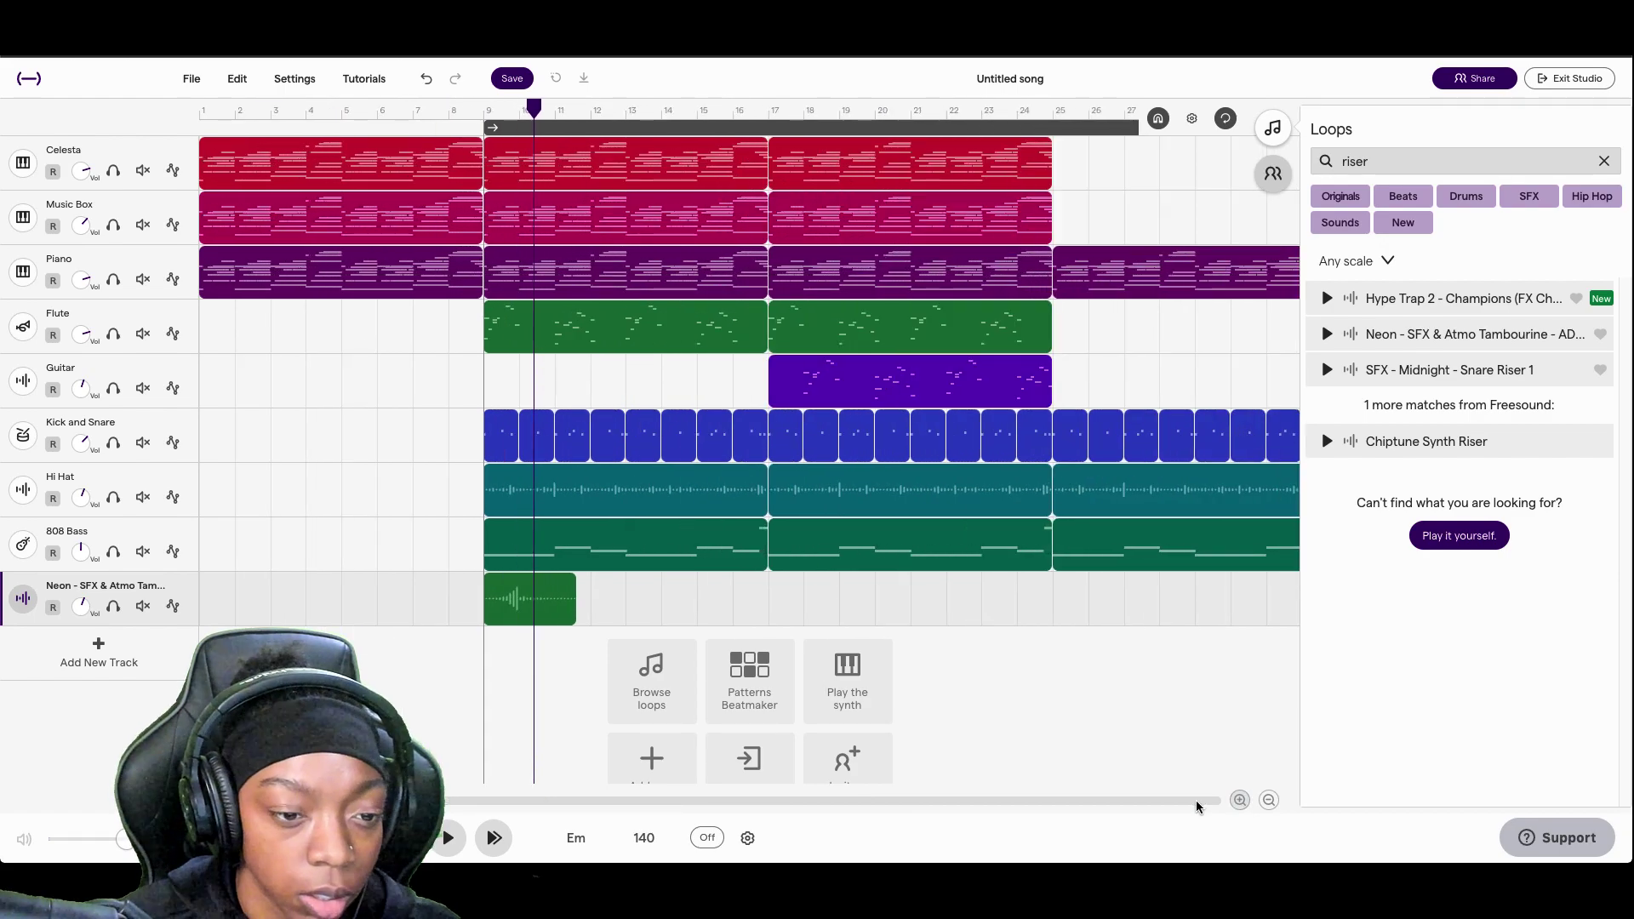
left_click_drag(559, 611, 523, 611)
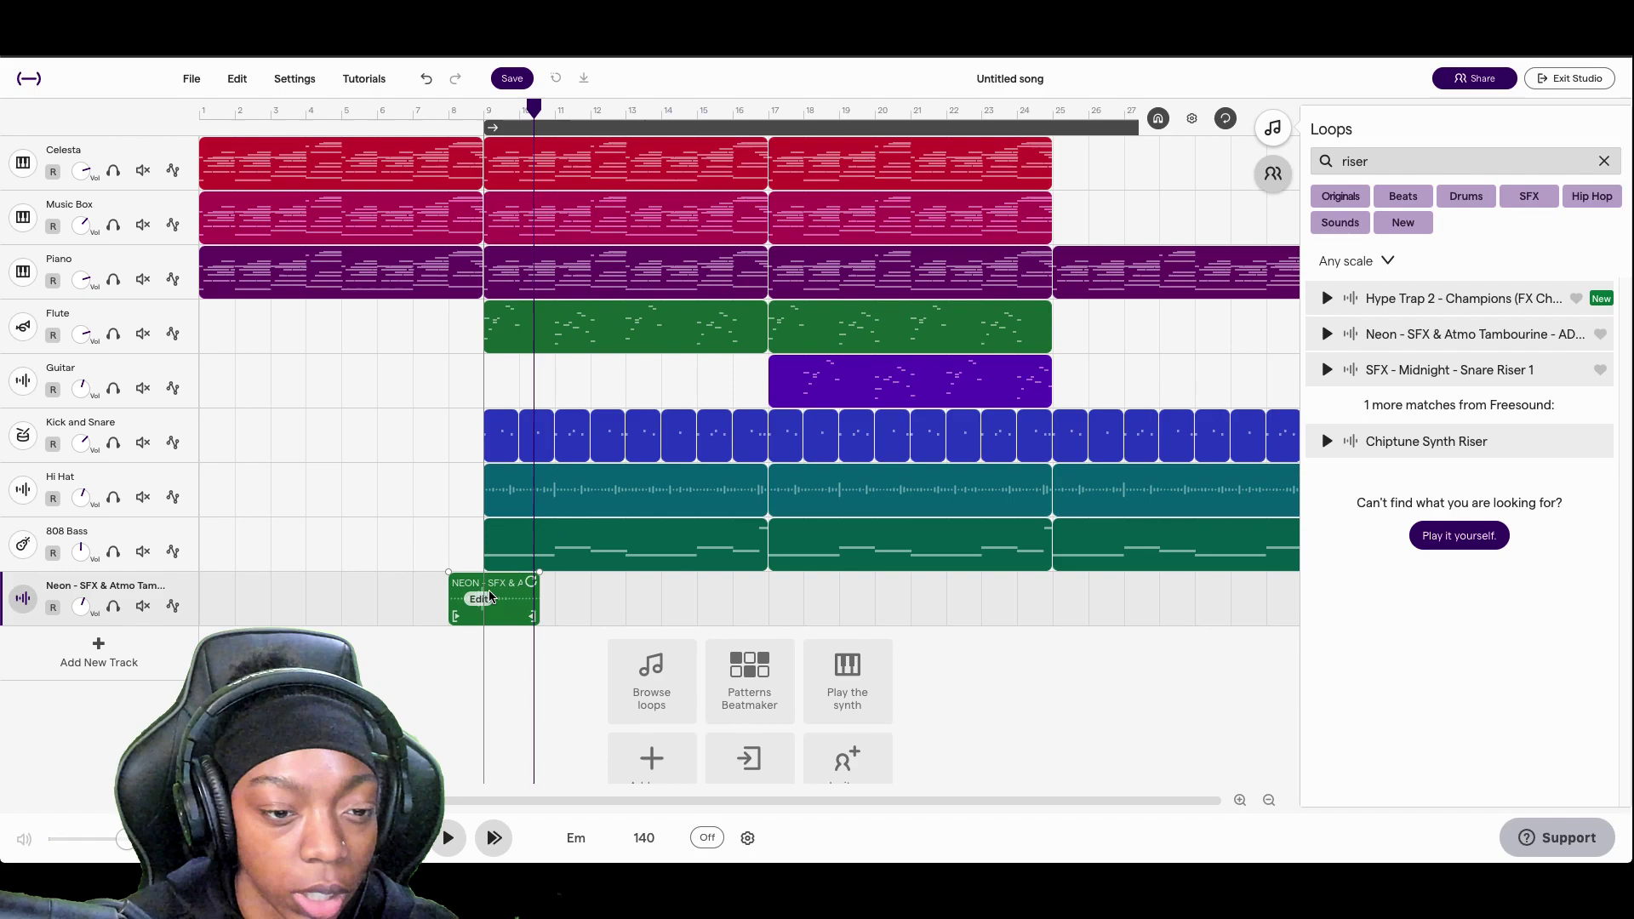
- Place riser copies just before bar 25 and just before bar 49
left_click_drag(514, 611, 1055, 612)
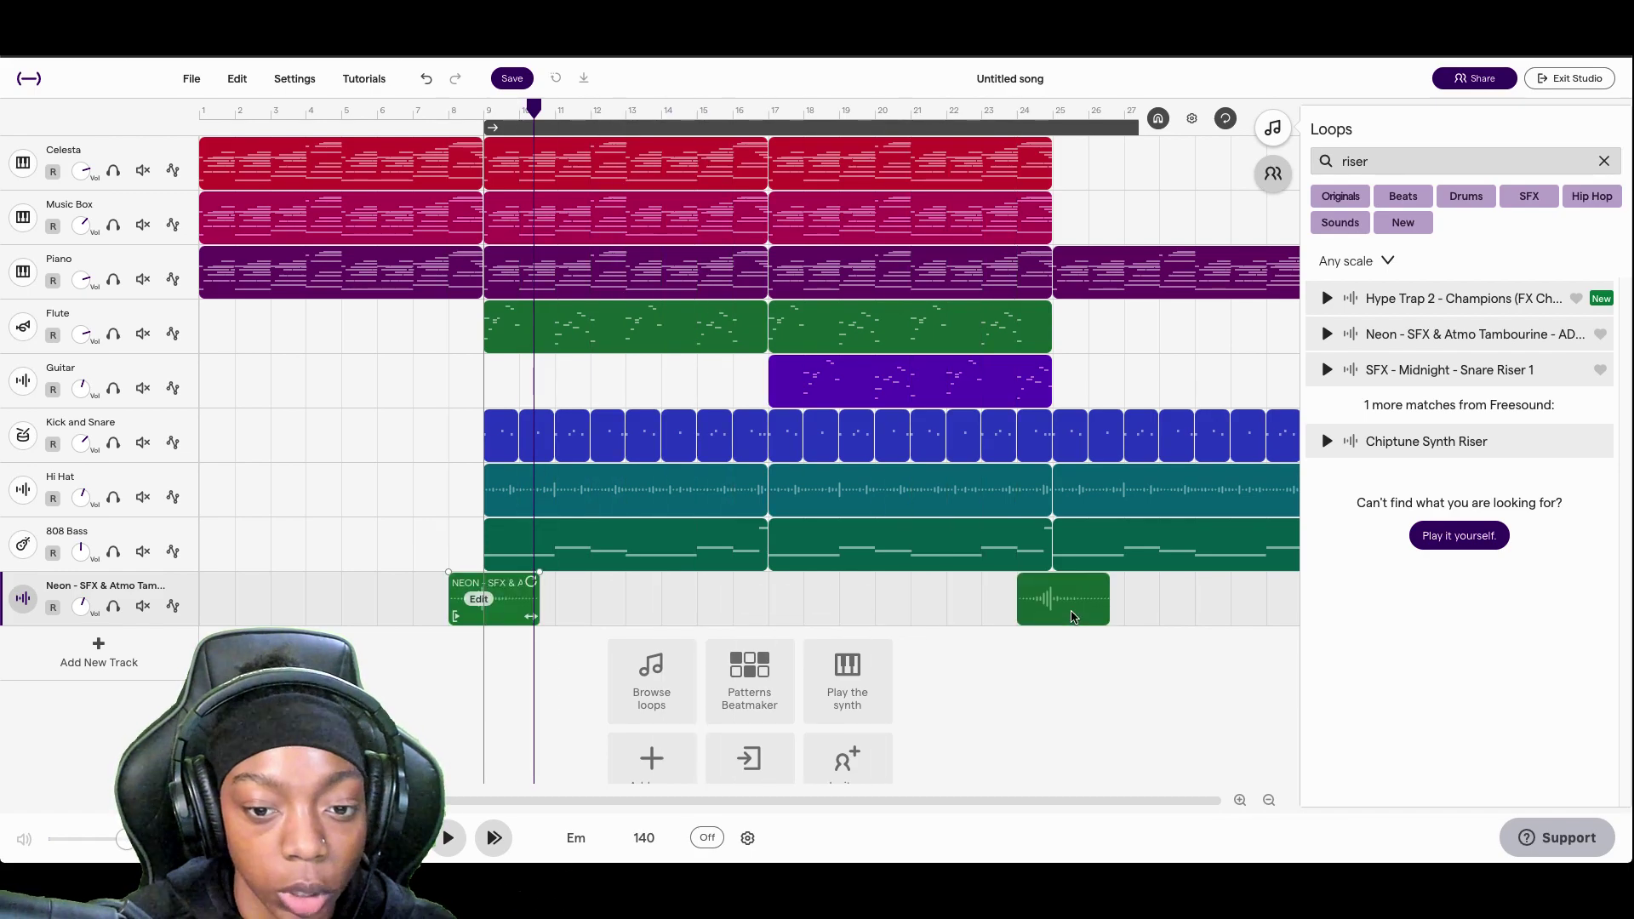
left_click(1268, 799)
left_click(1239, 800)
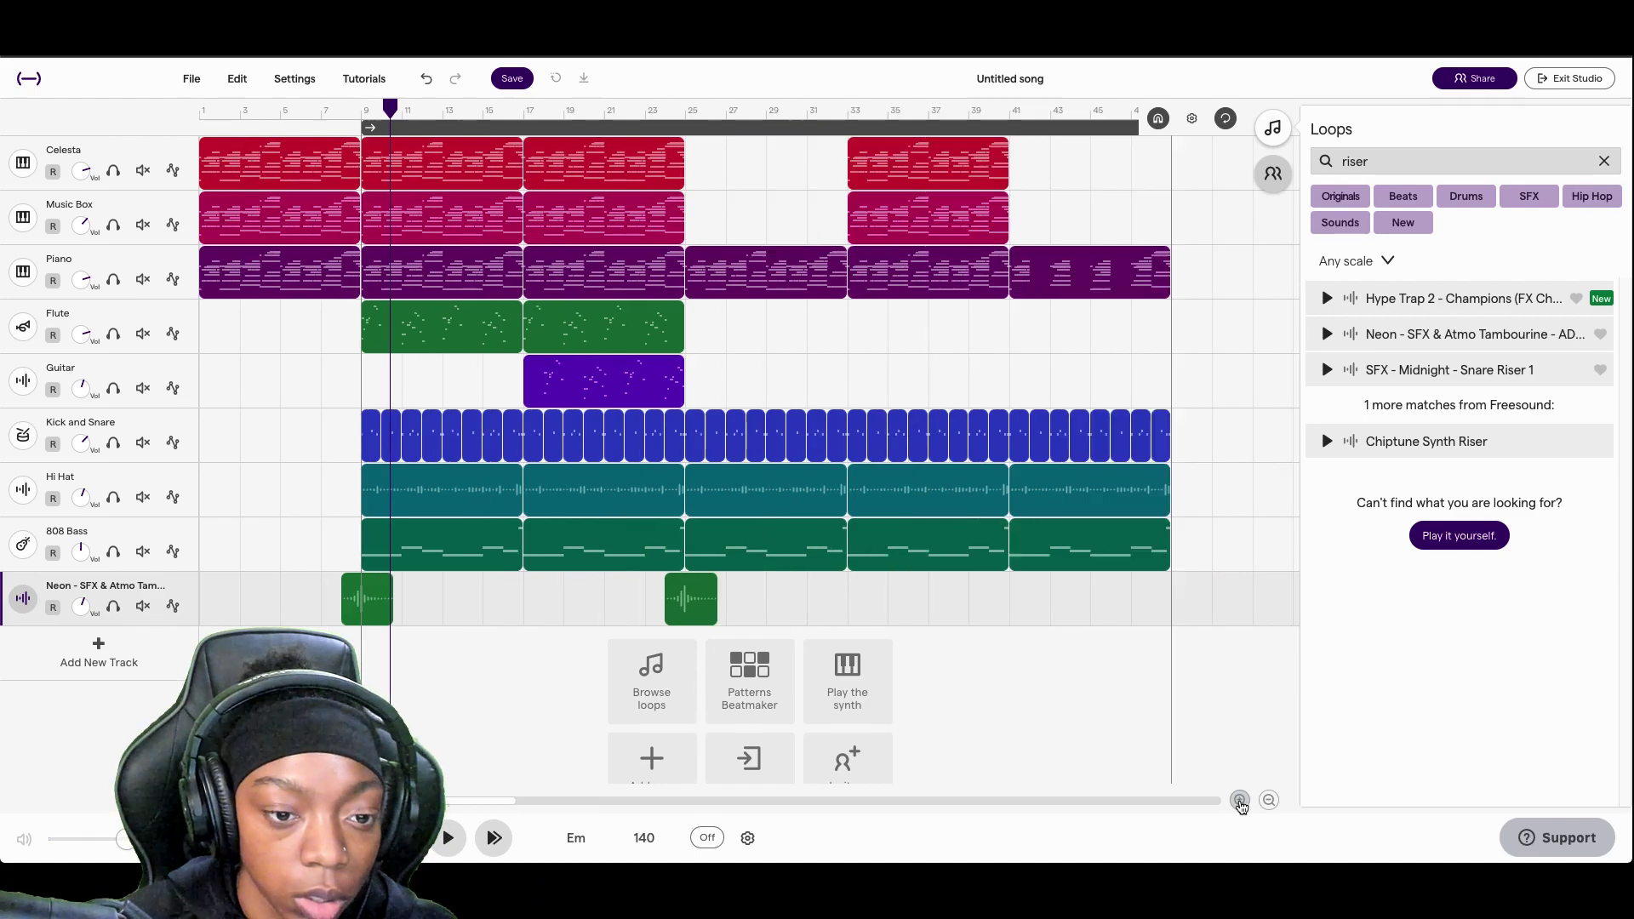
mouse_move(694, 614)
left_click_drag(696, 619, 1176, 617)
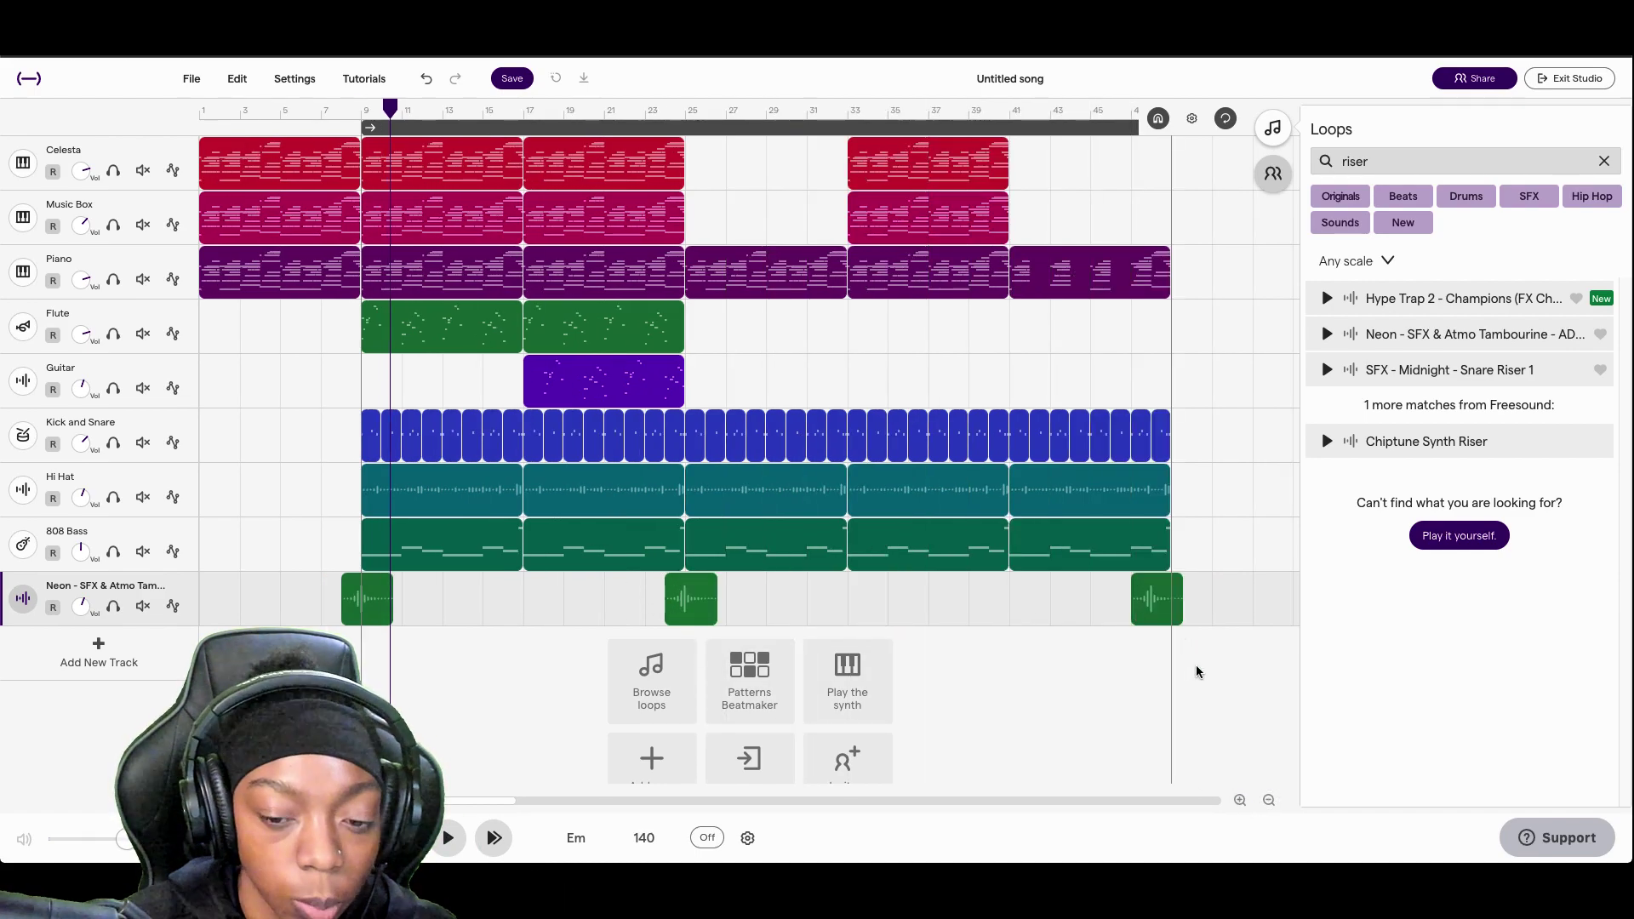
- Shift the last riser copy to start near bar 48, then view the whole song
left_click(1240, 801)
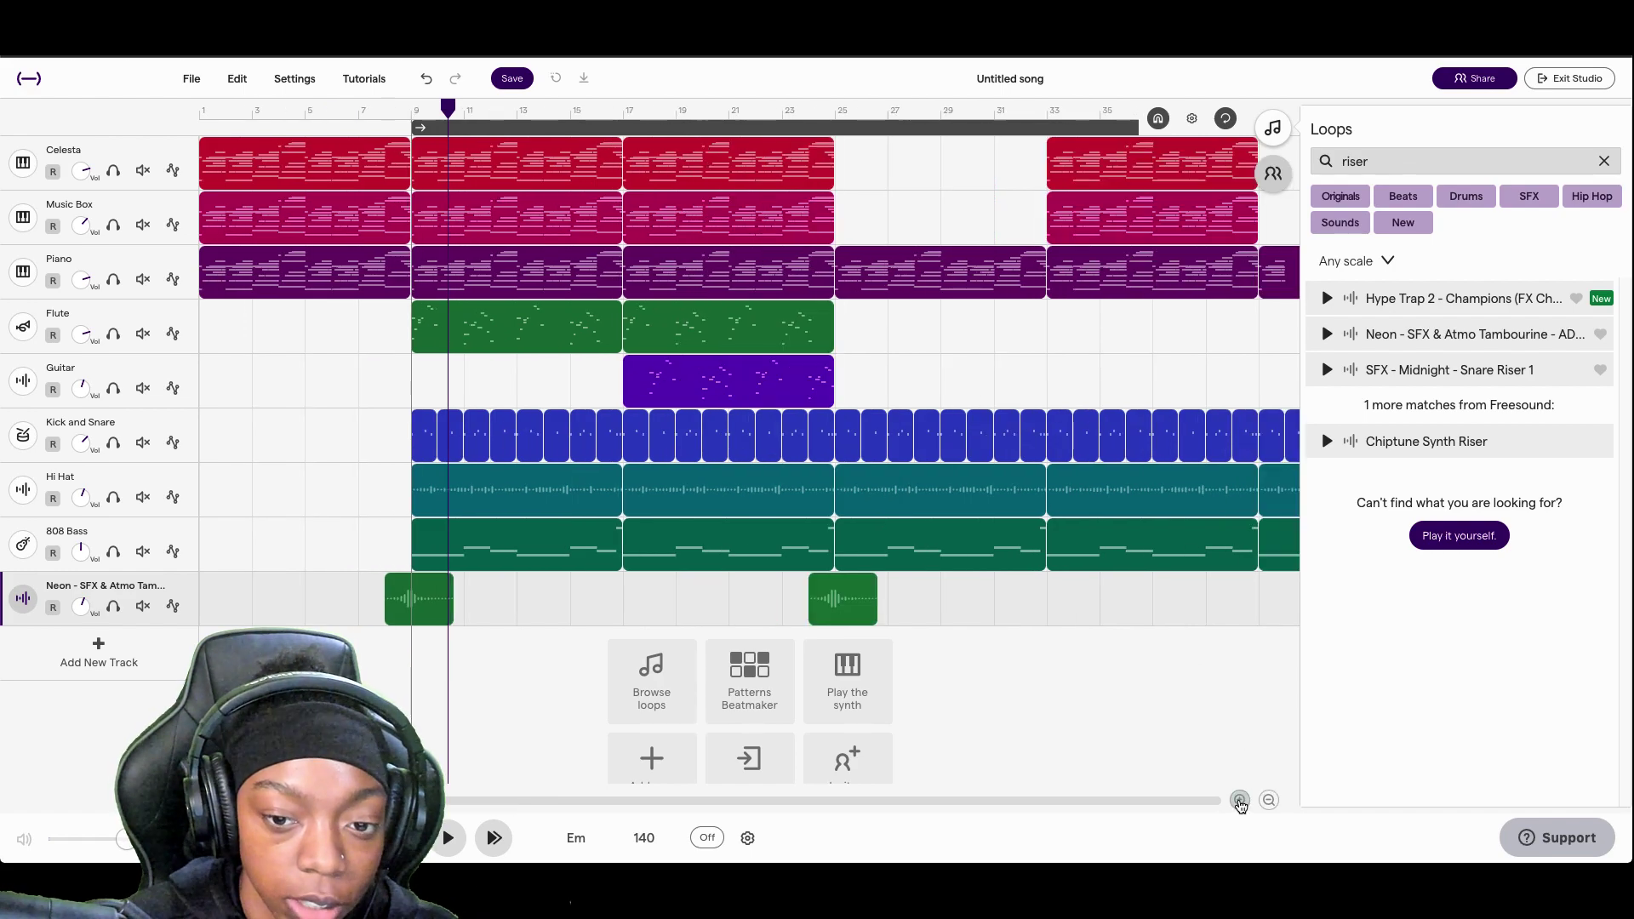
left_click_drag(1072, 800, 452, 799)
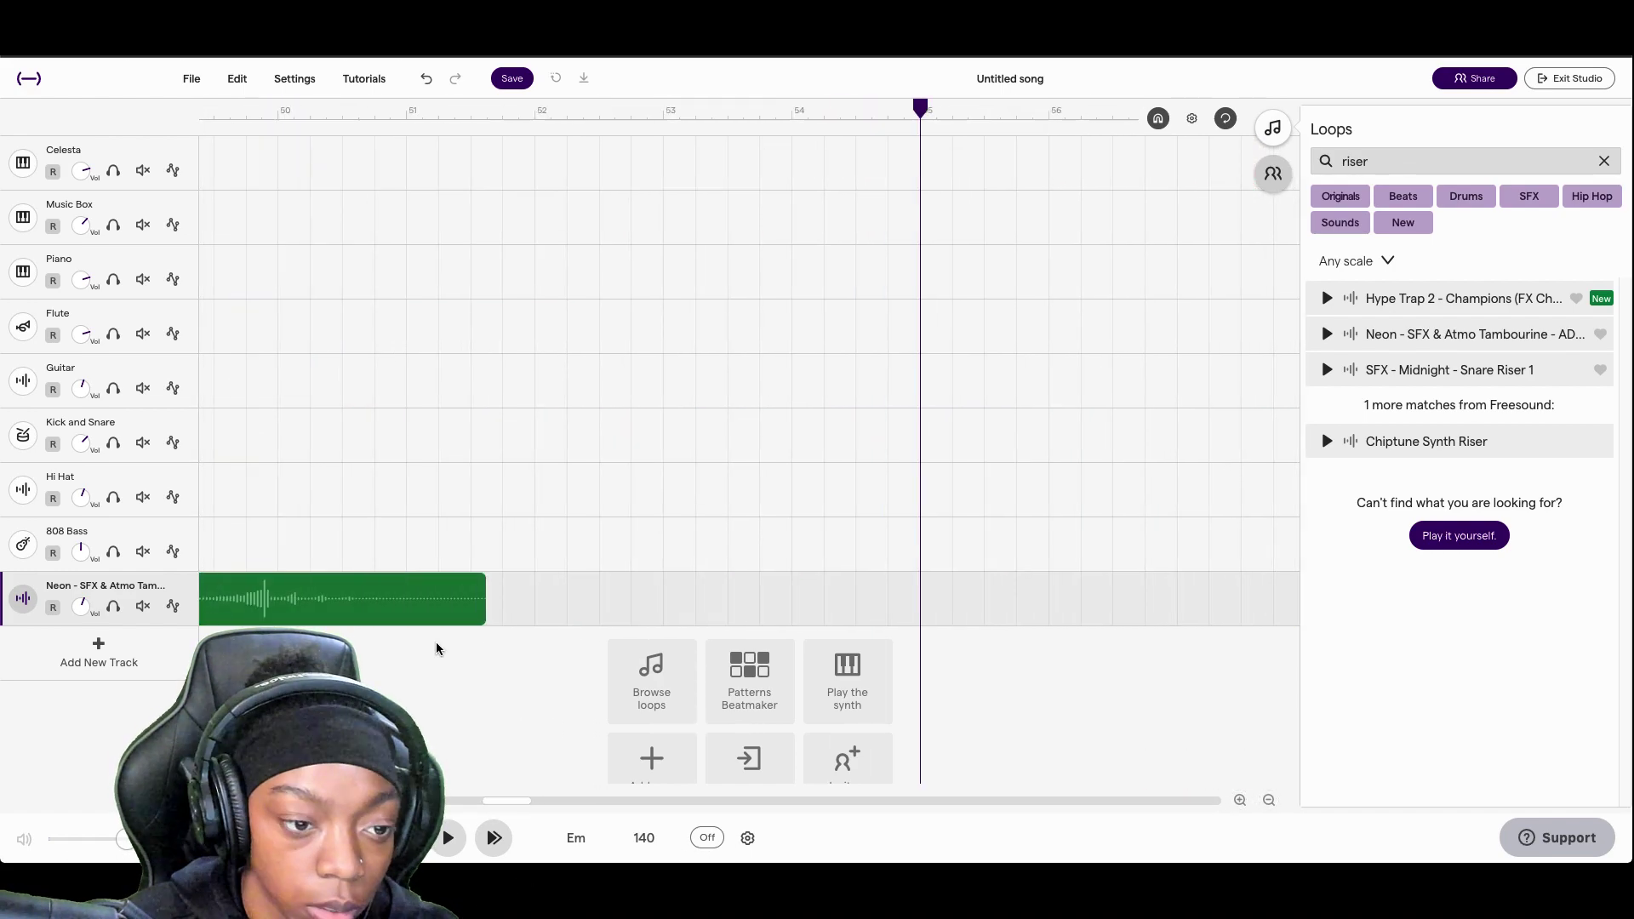
left_click_drag(539, 621, 445, 609)
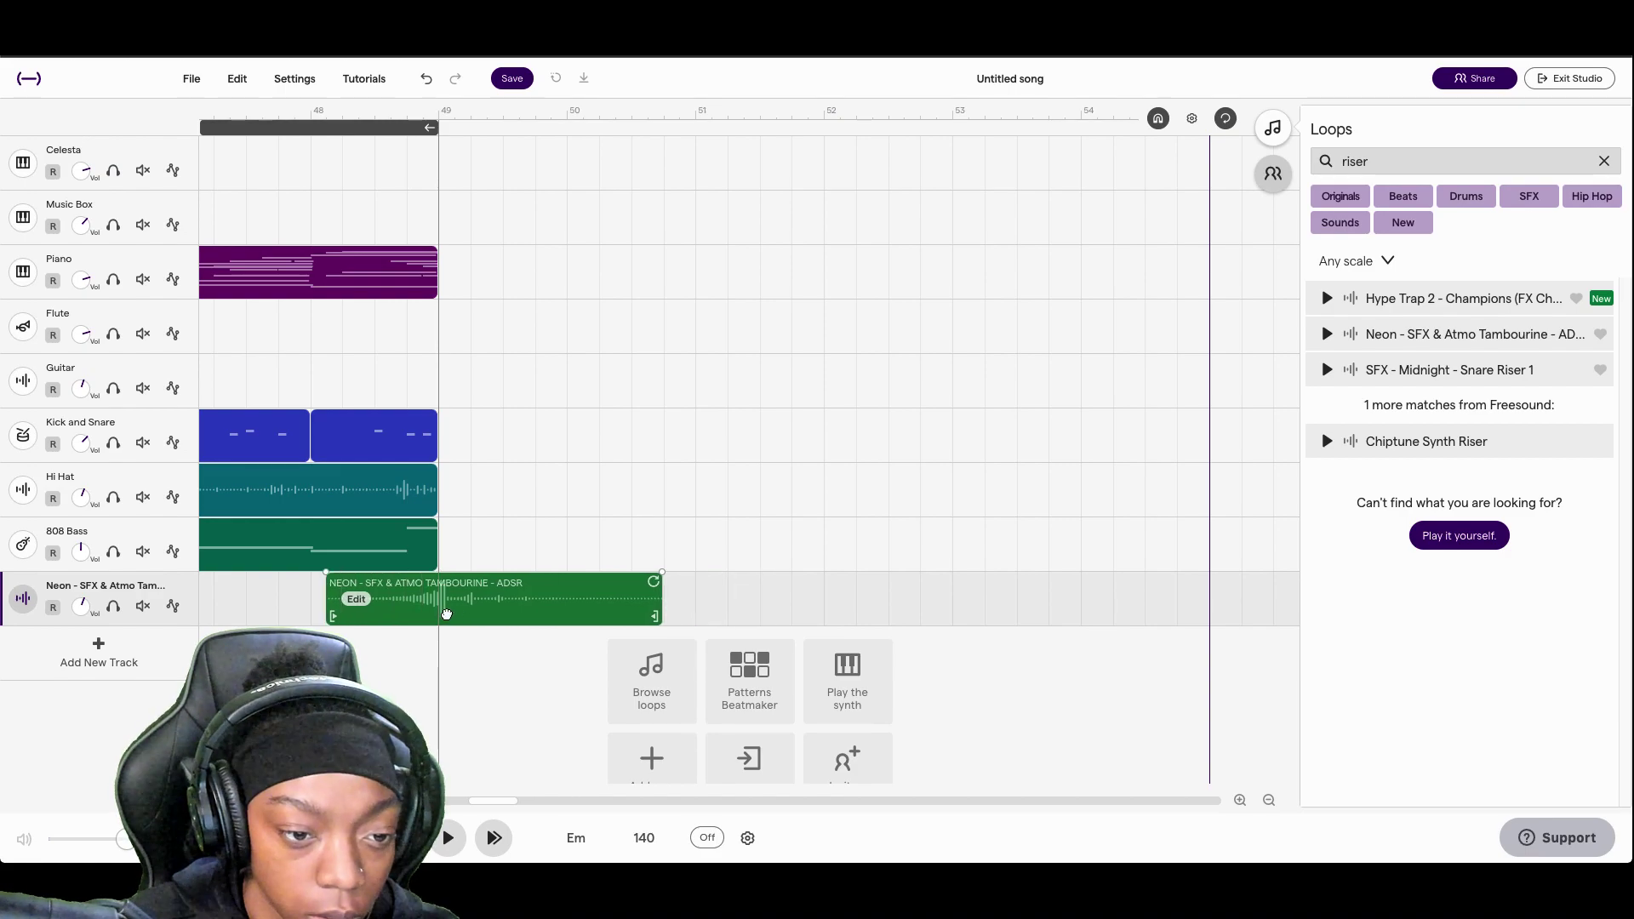
left_click(1269, 800)
left_click(1269, 800)
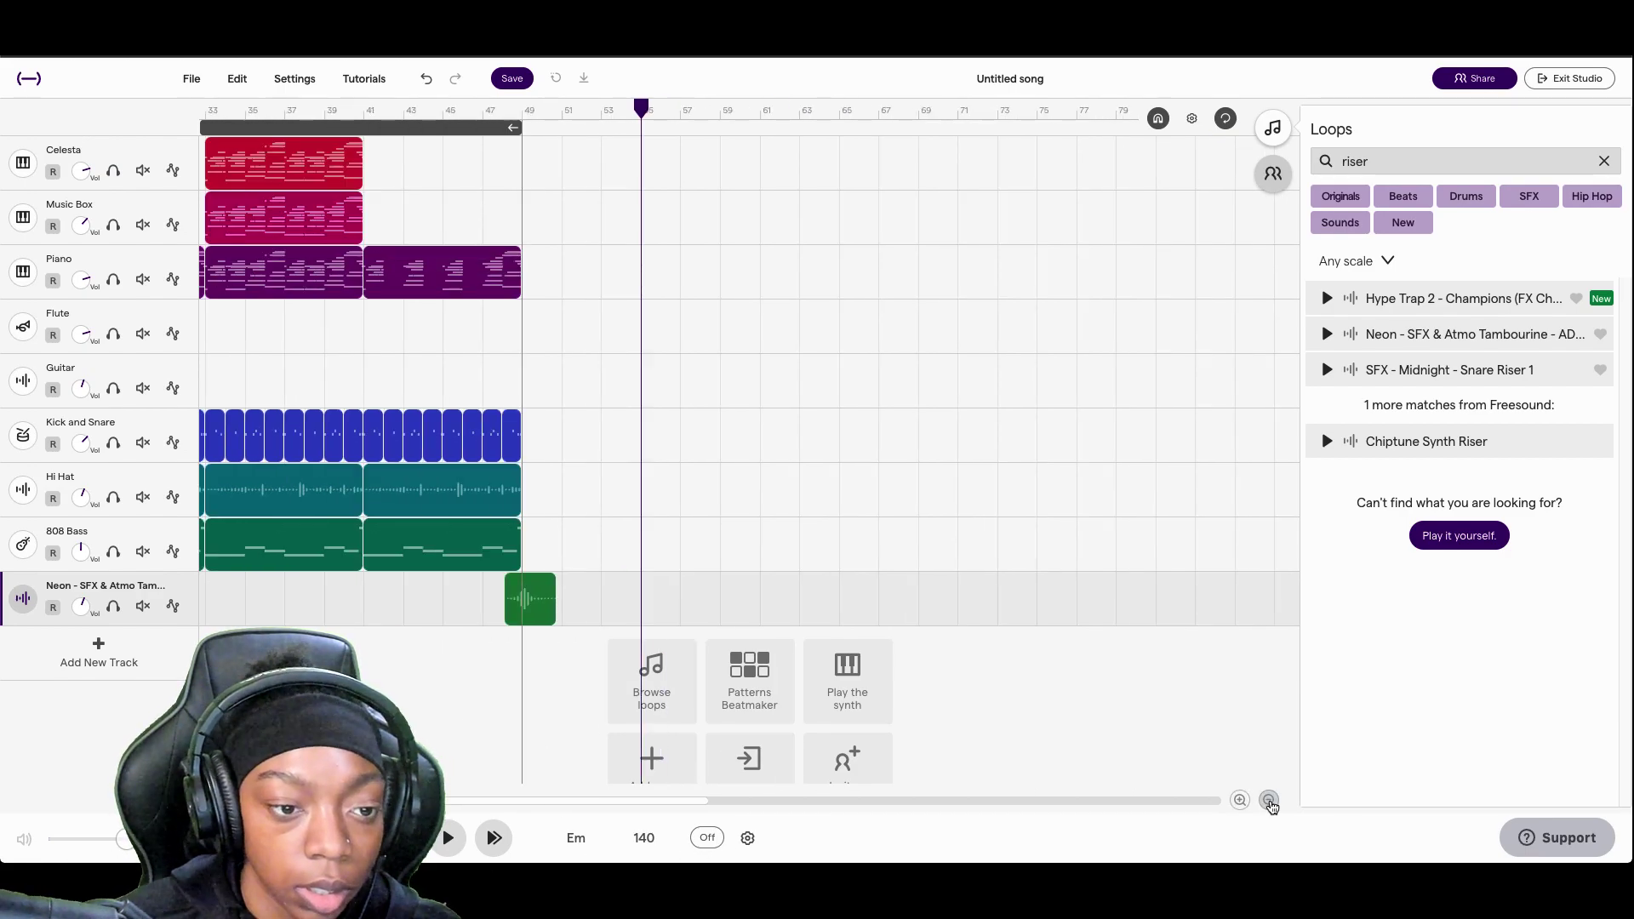
left_click(1268, 800)
left_click(1269, 800)
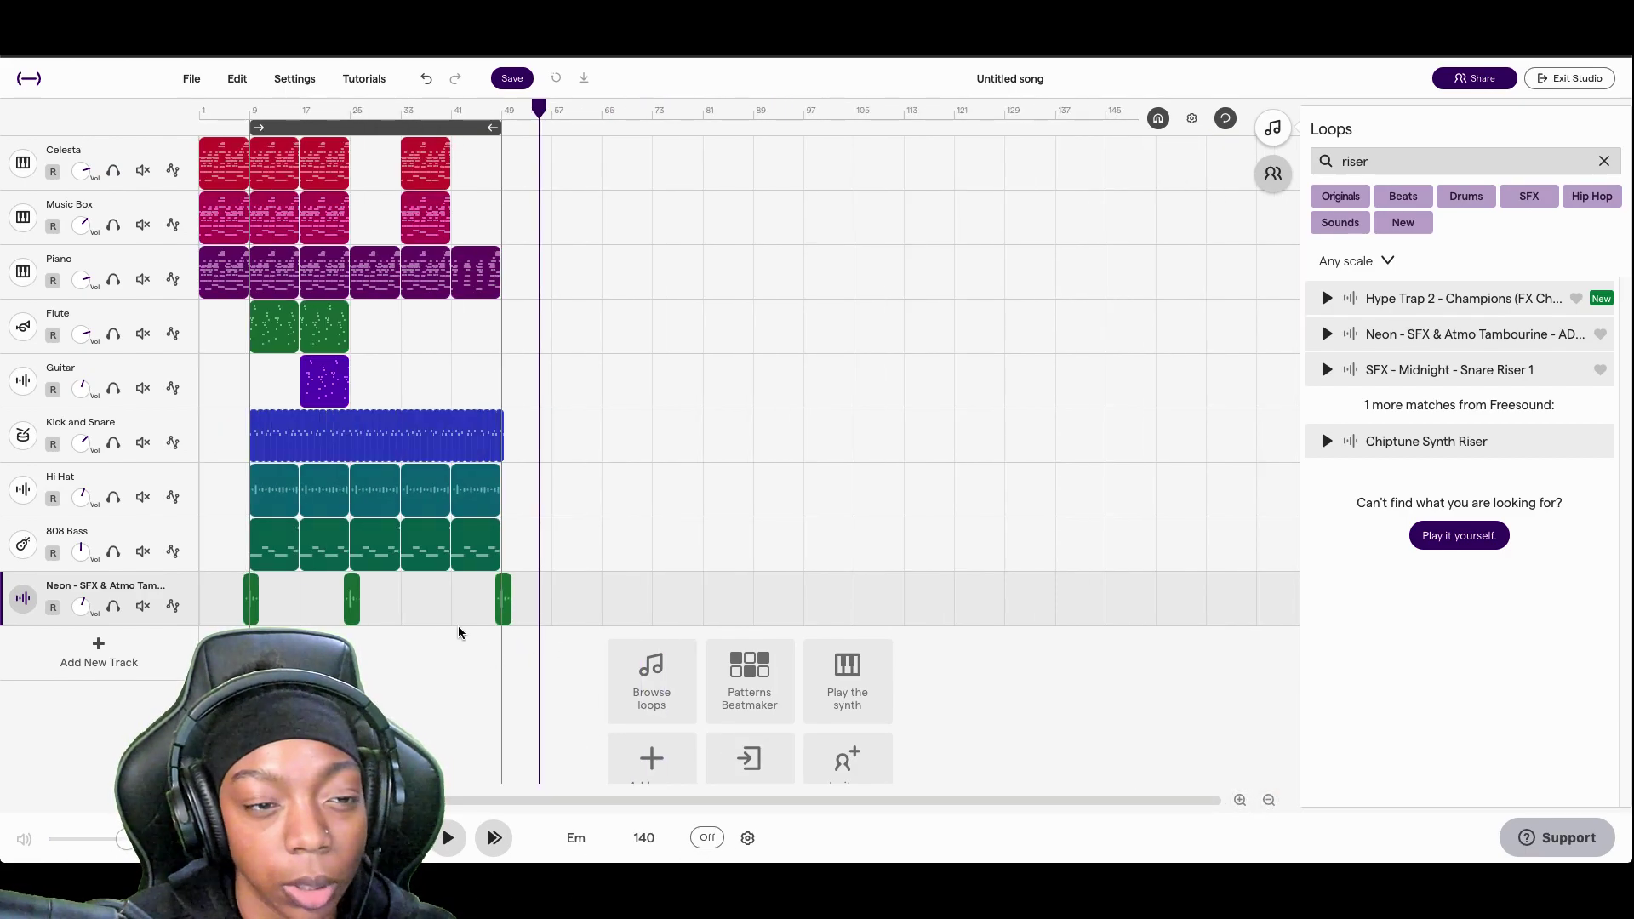
- Copy the arranged sections to start at bar 49 and line up the riser copy there
left_click_drag(509, 155, 257, 555)
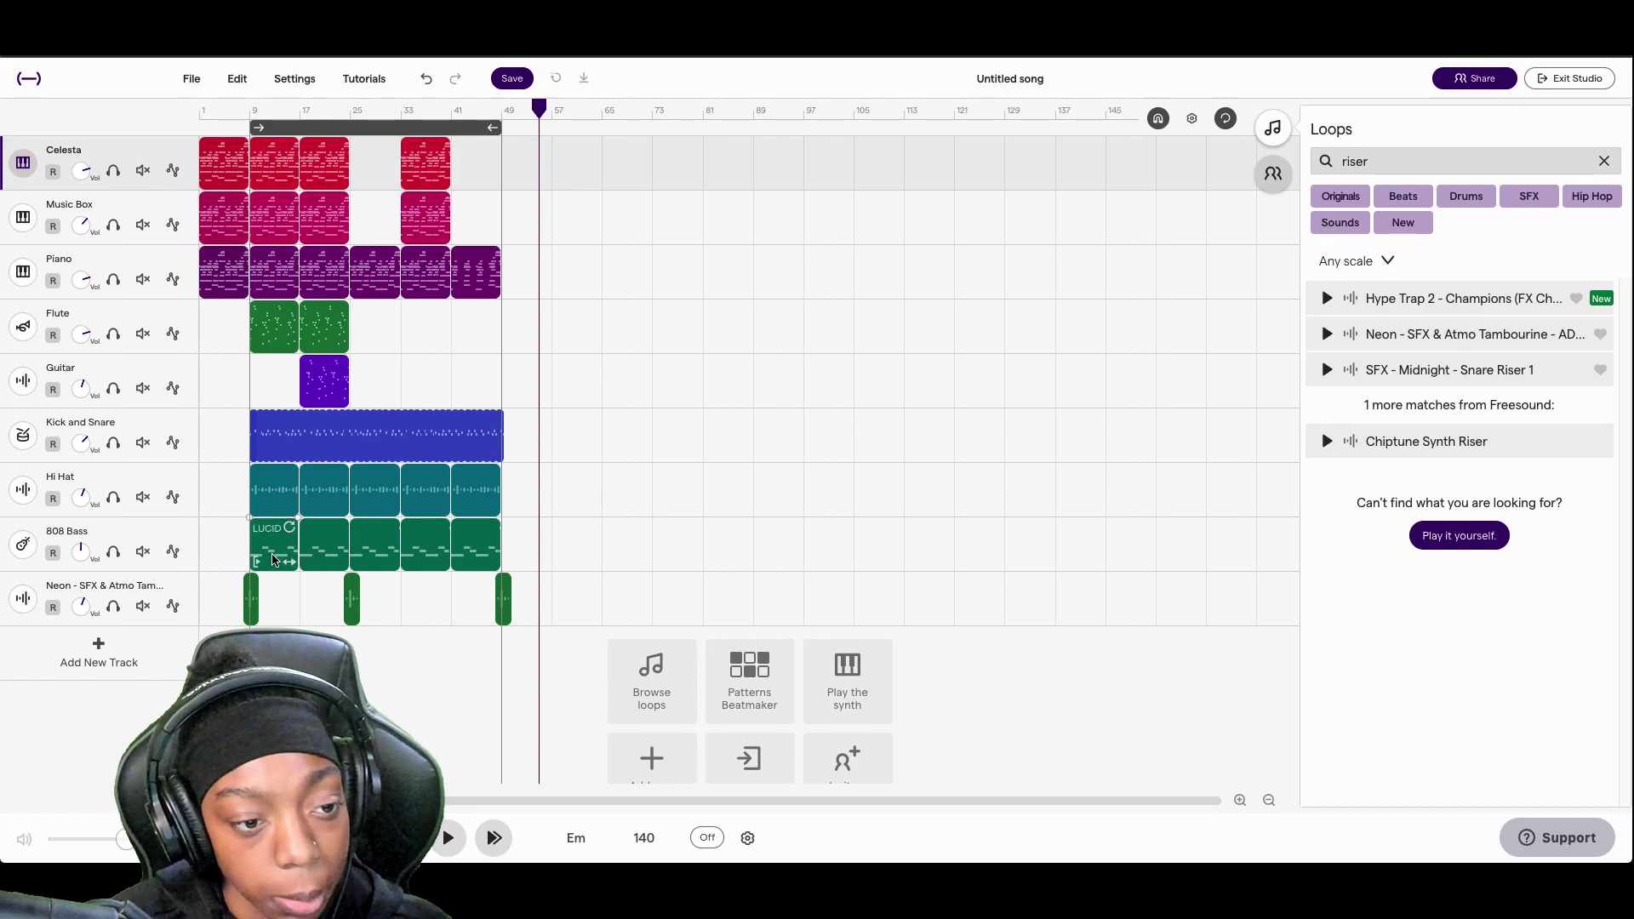
left_click_drag(274, 559, 522, 568)
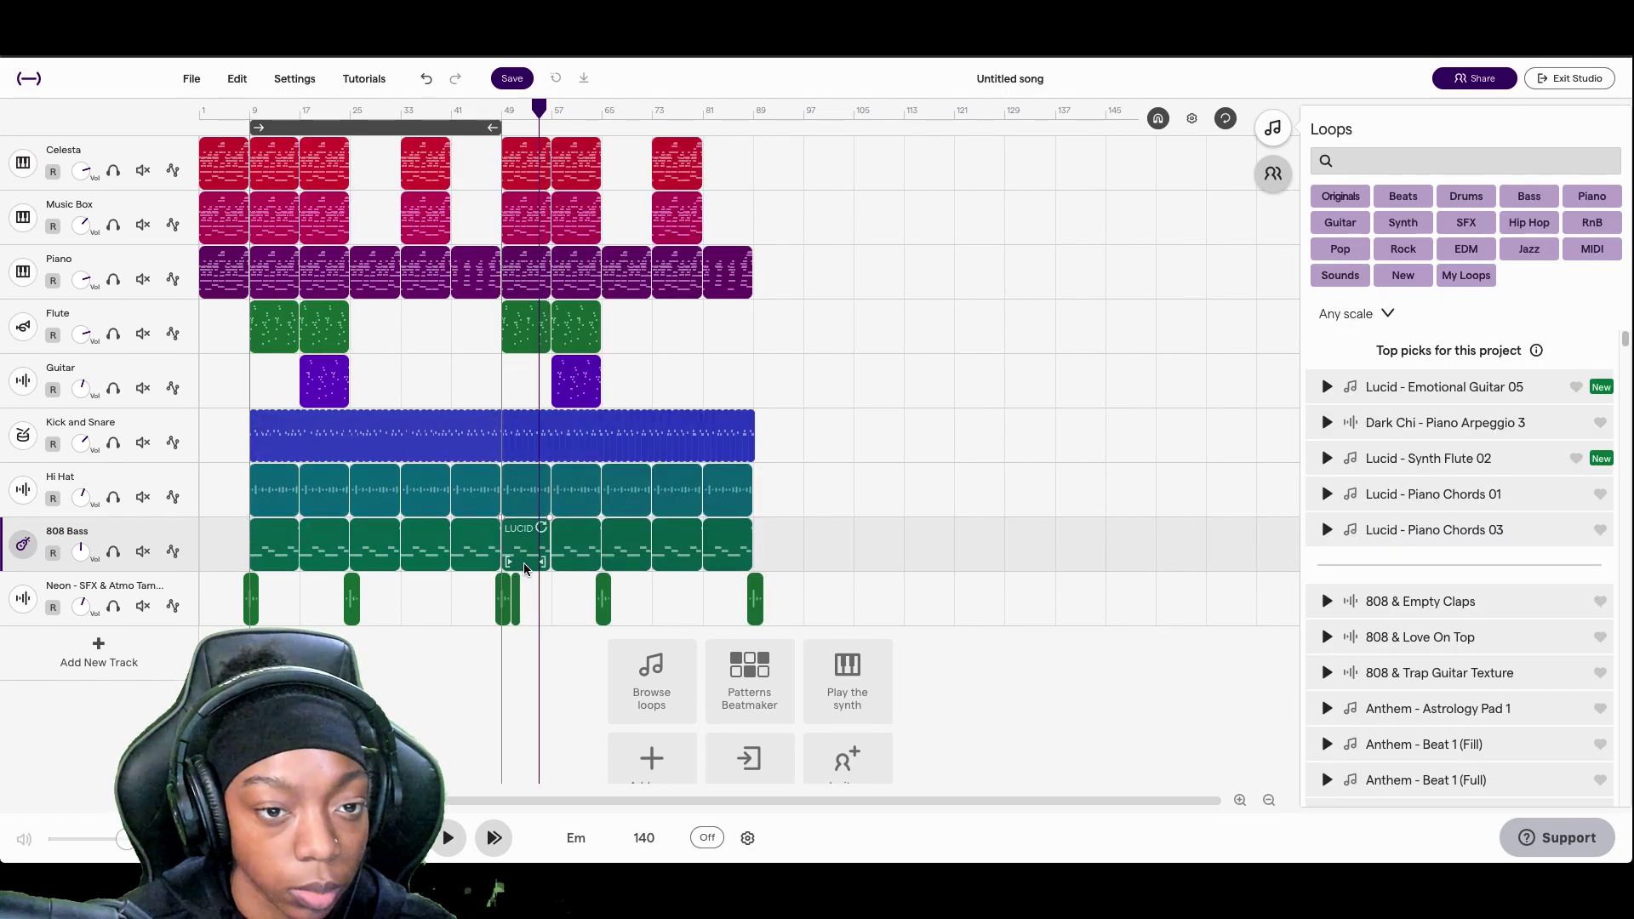
left_click(516, 607)
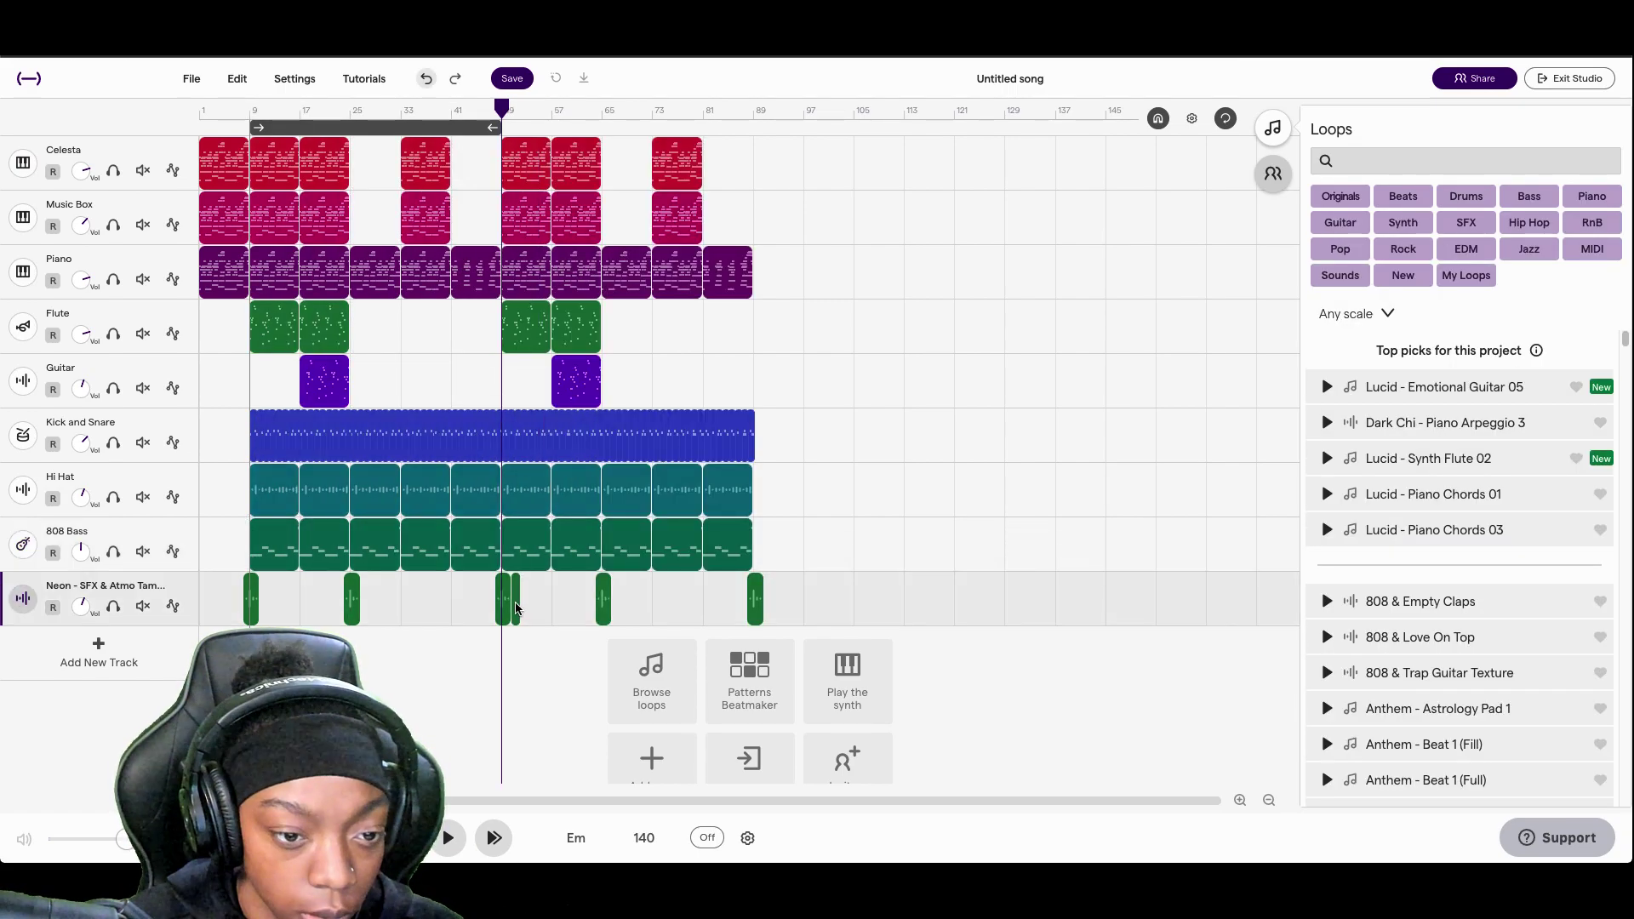
left_click(1240, 800)
left_click_drag(668, 604, 674, 605)
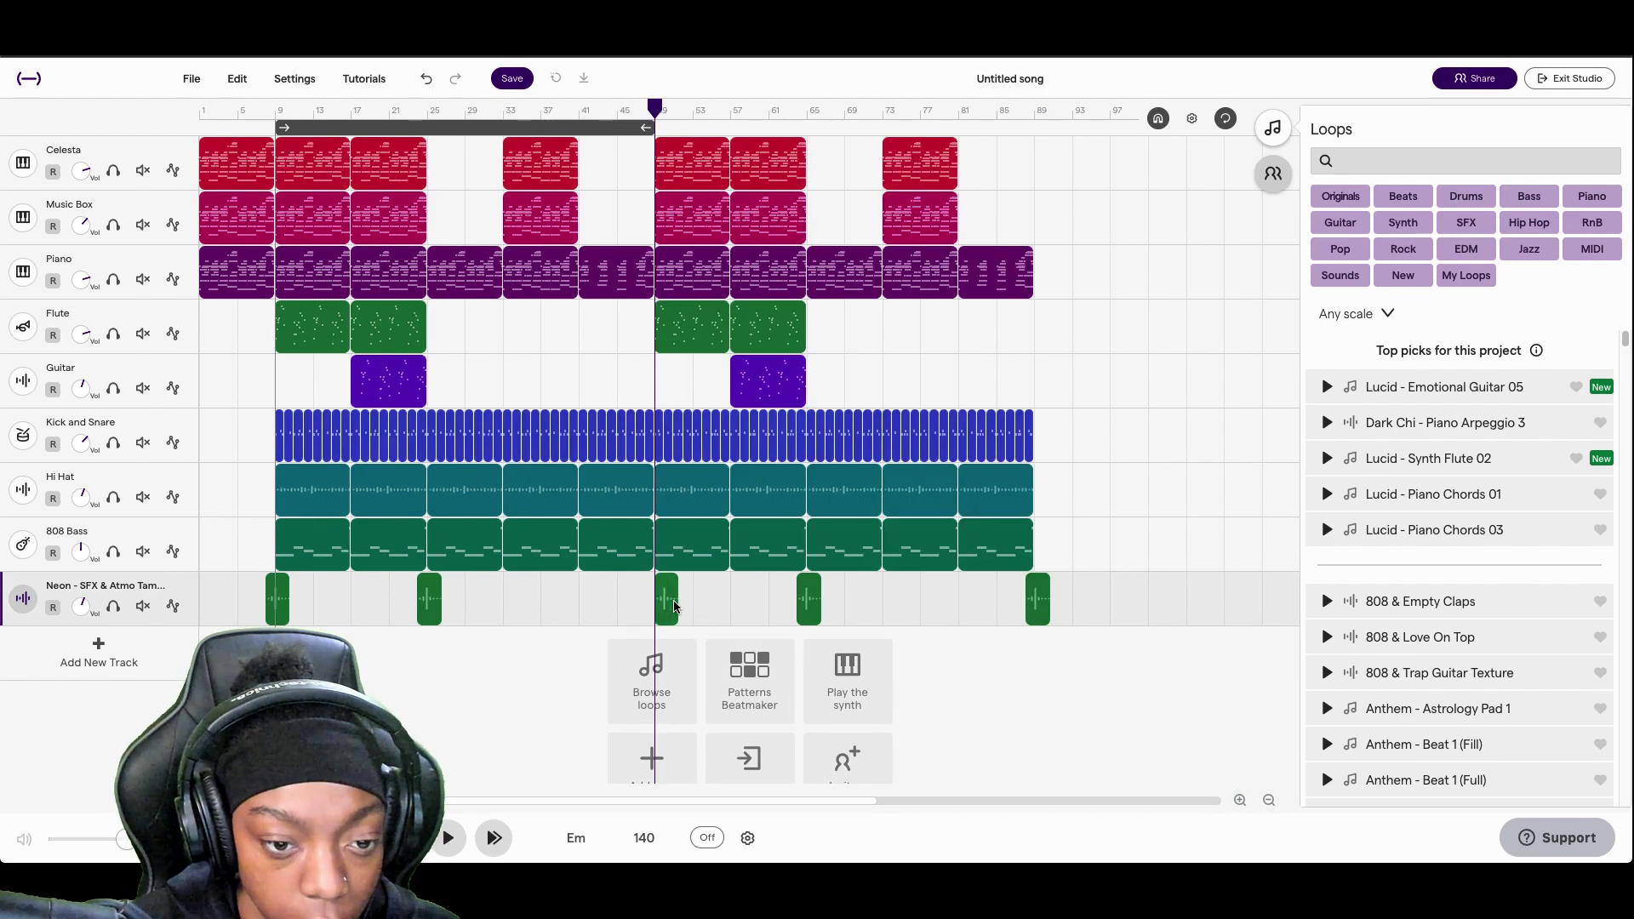
- Set the playhead near bar 89 and select the clips for the next section
left_click(1240, 800)
left_click(1239, 800)
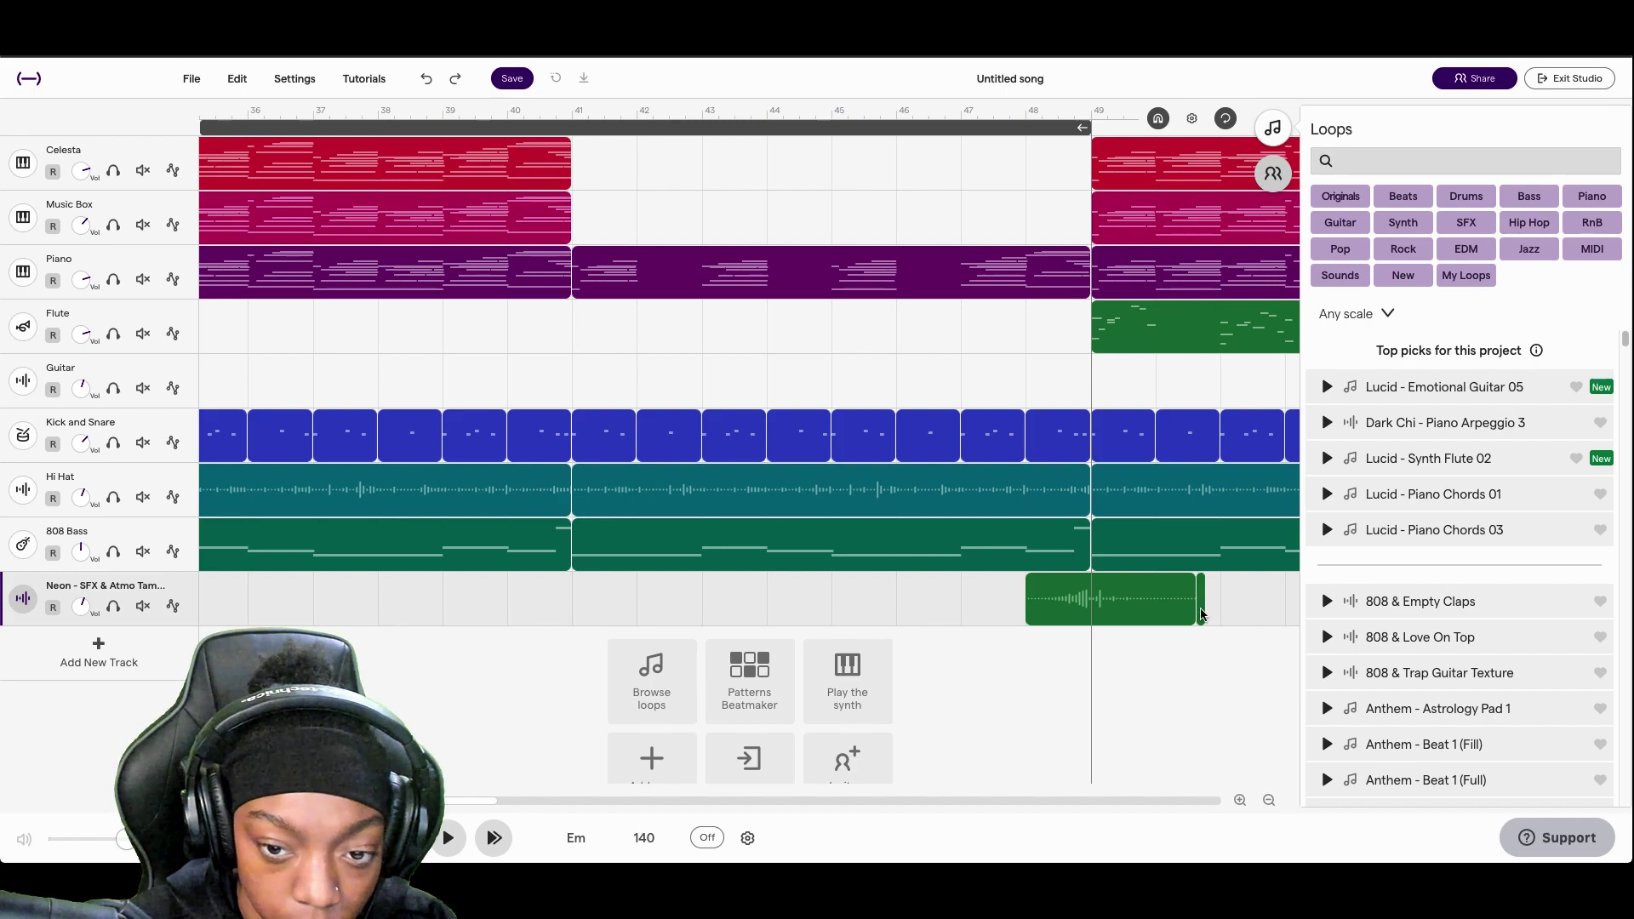
left_click(1269, 799)
left_click(1269, 800)
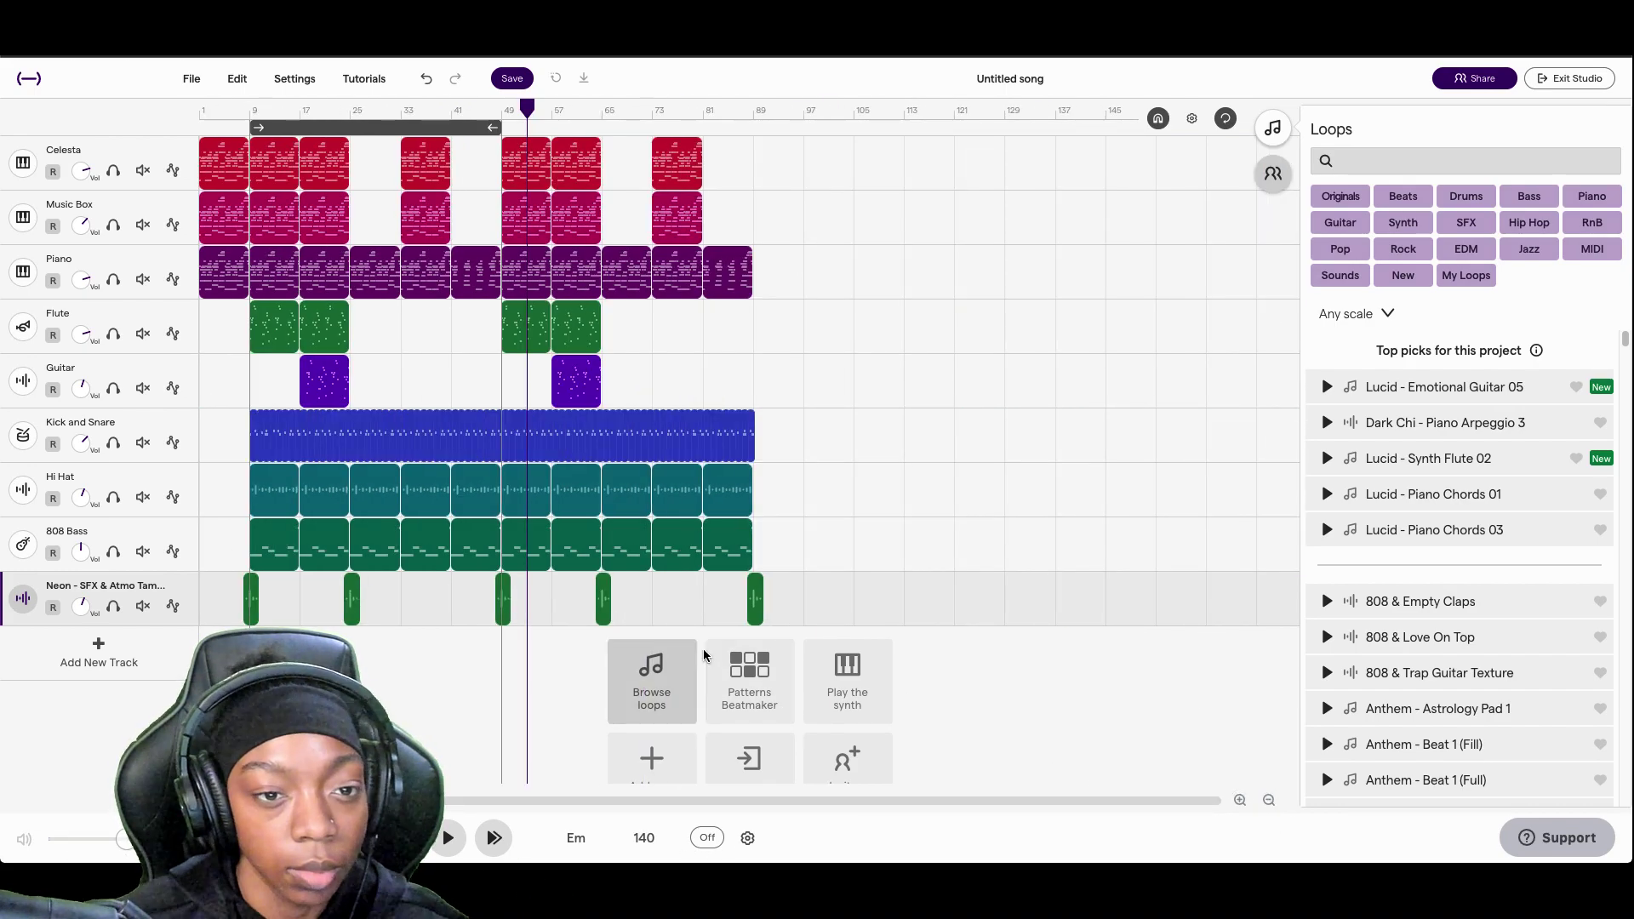
left_click(770, 155)
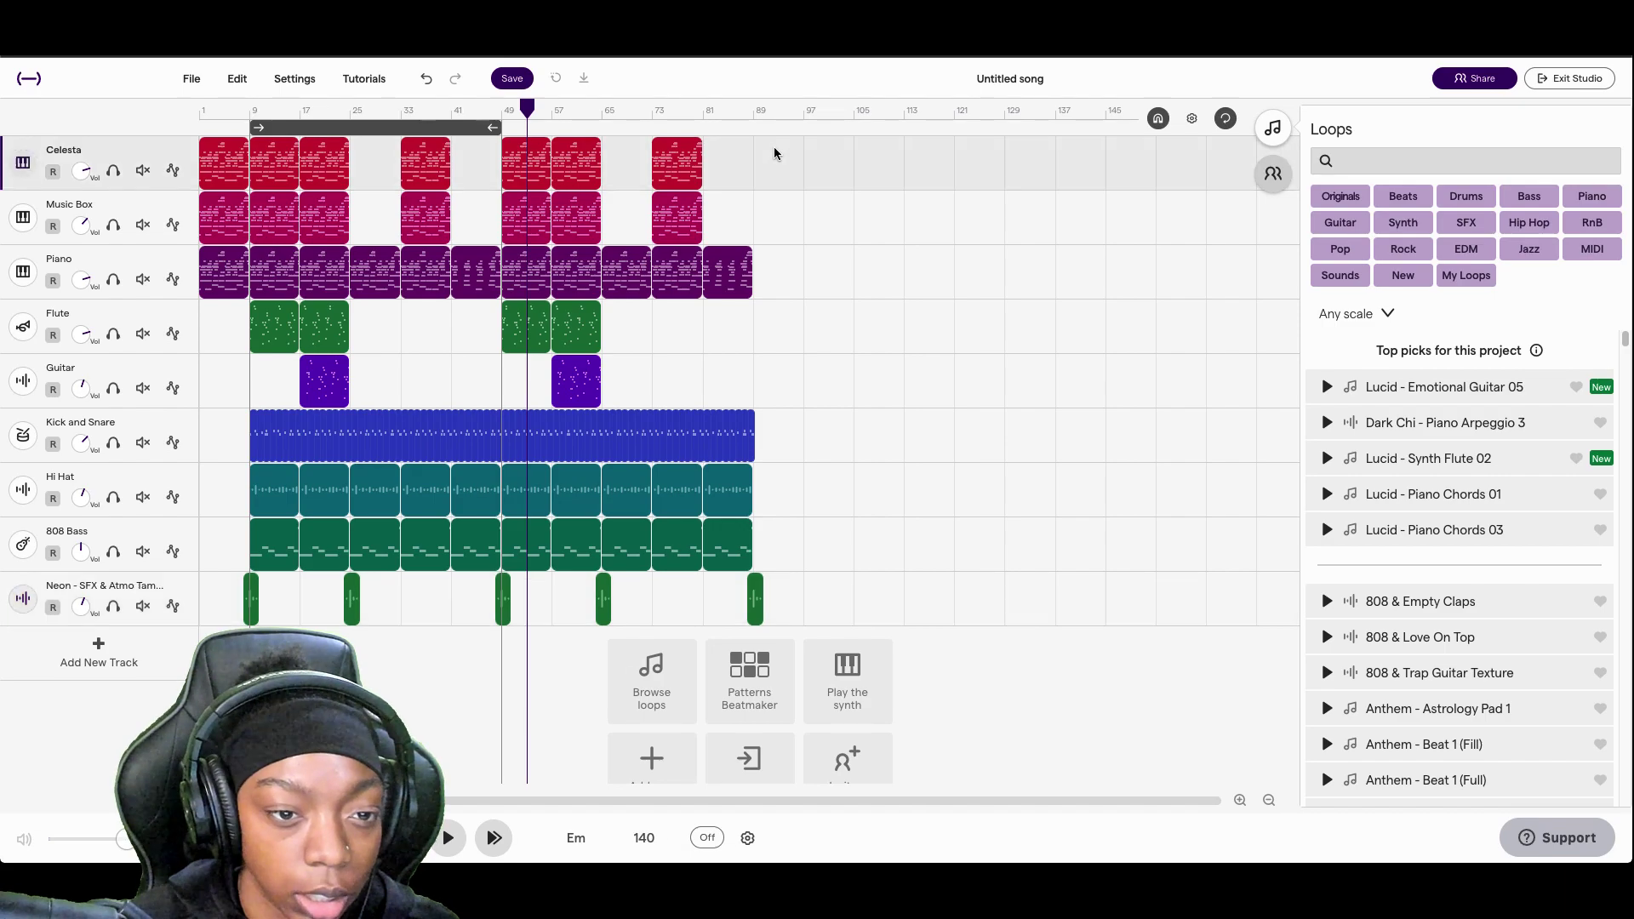
left_click_drag(524, 589, 771, 199)
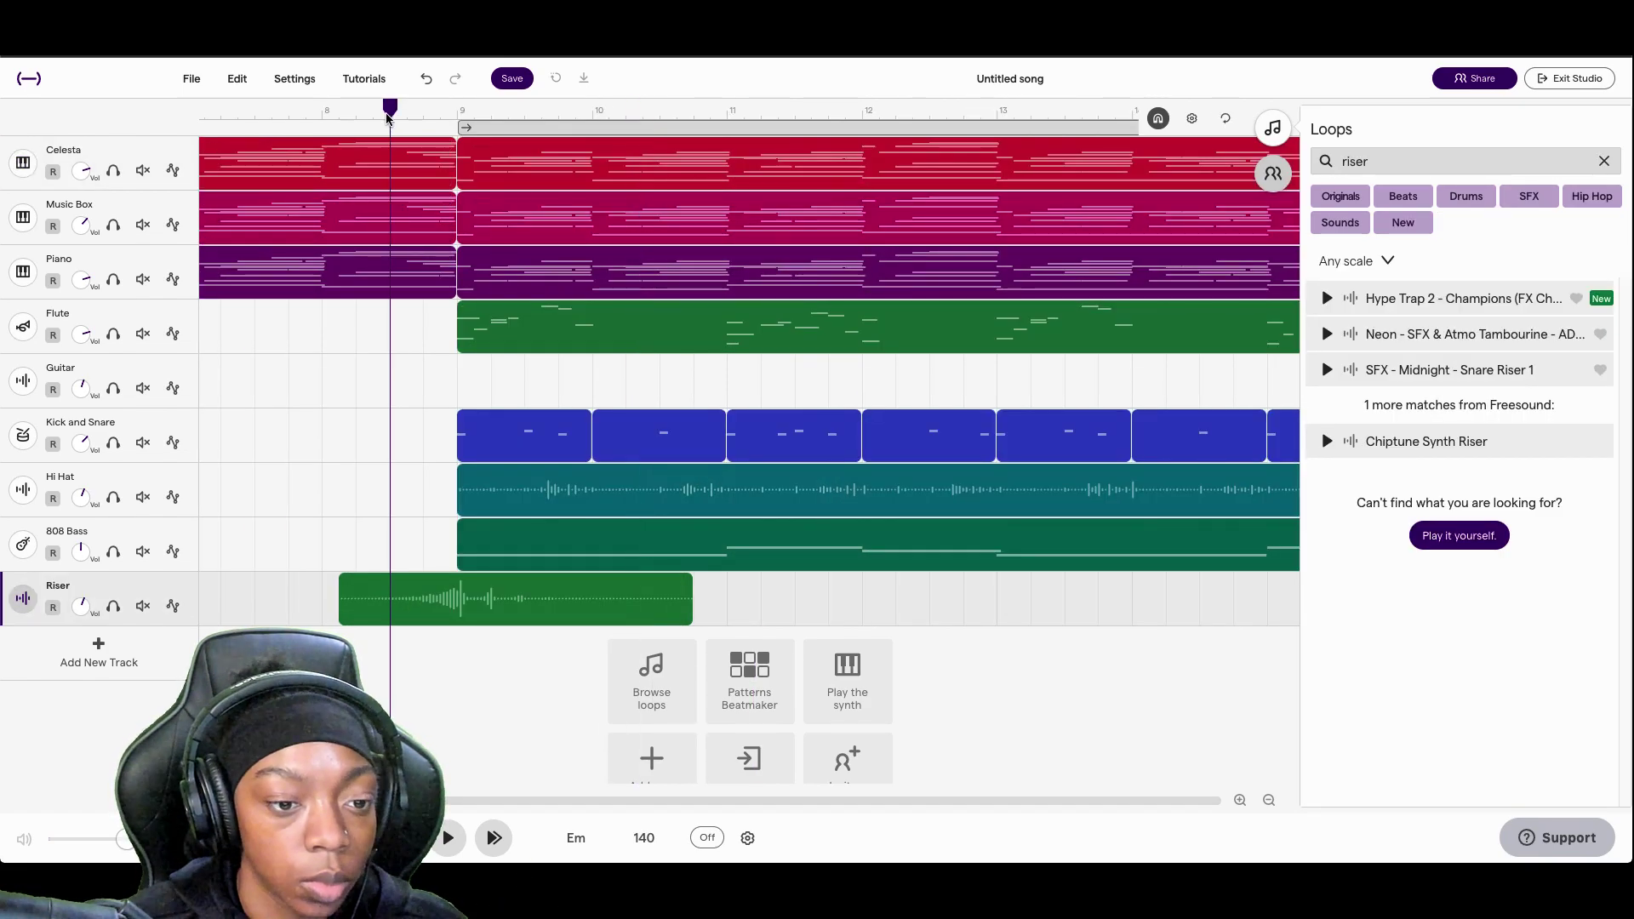
- Preview the bar-9 transition, nudge the riser slightly earlier and stretch it longer
key("space")
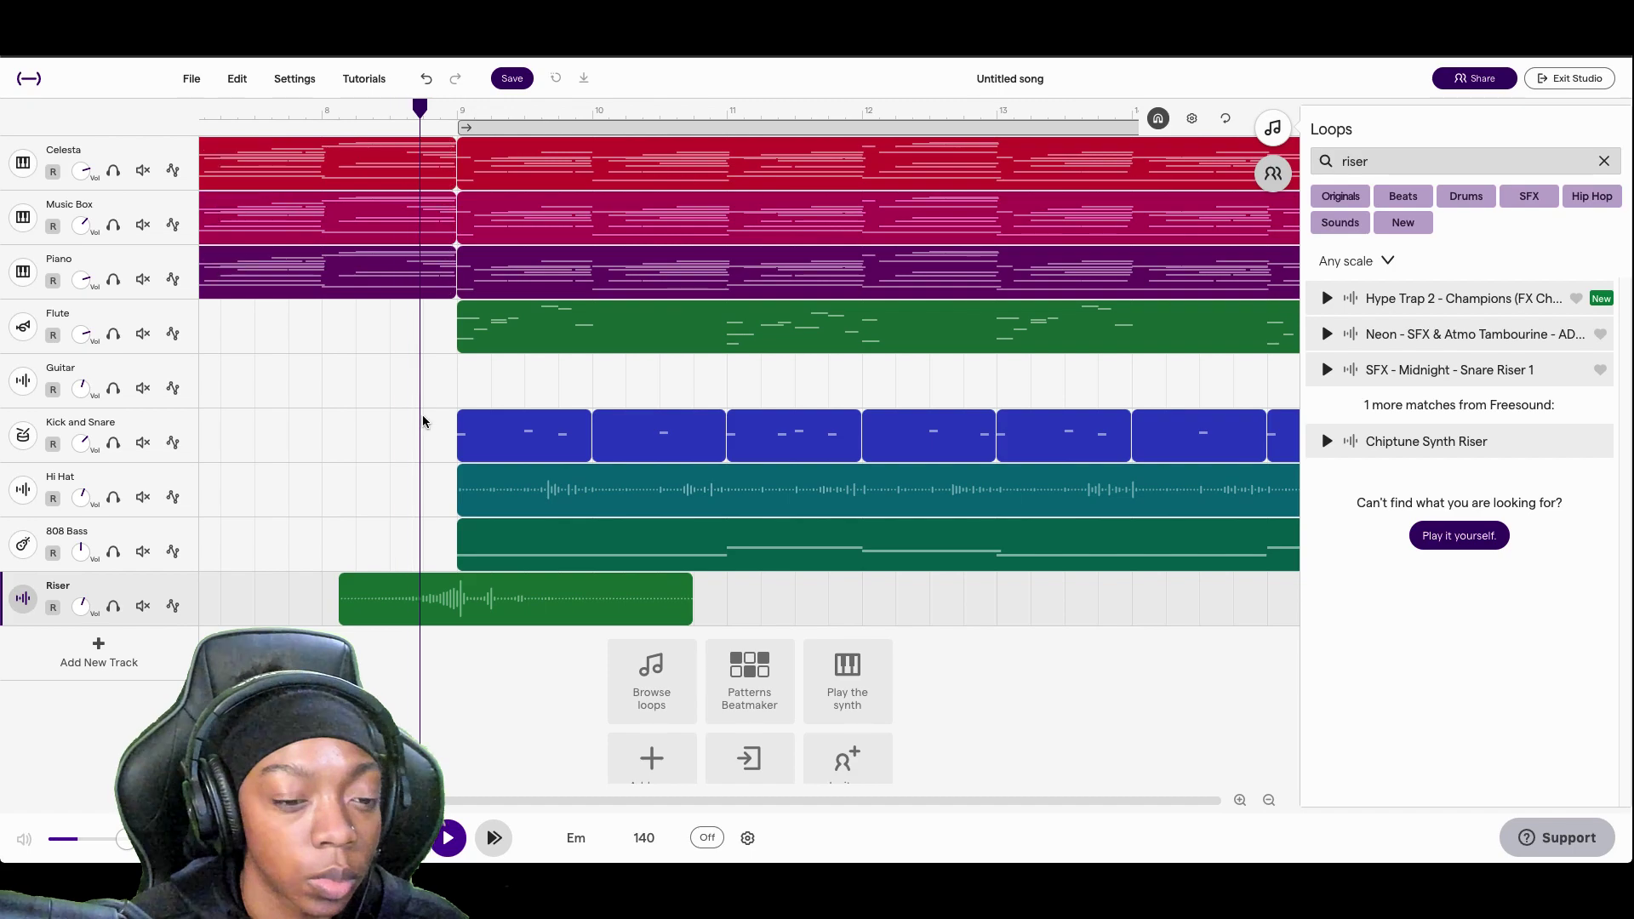
key("space")
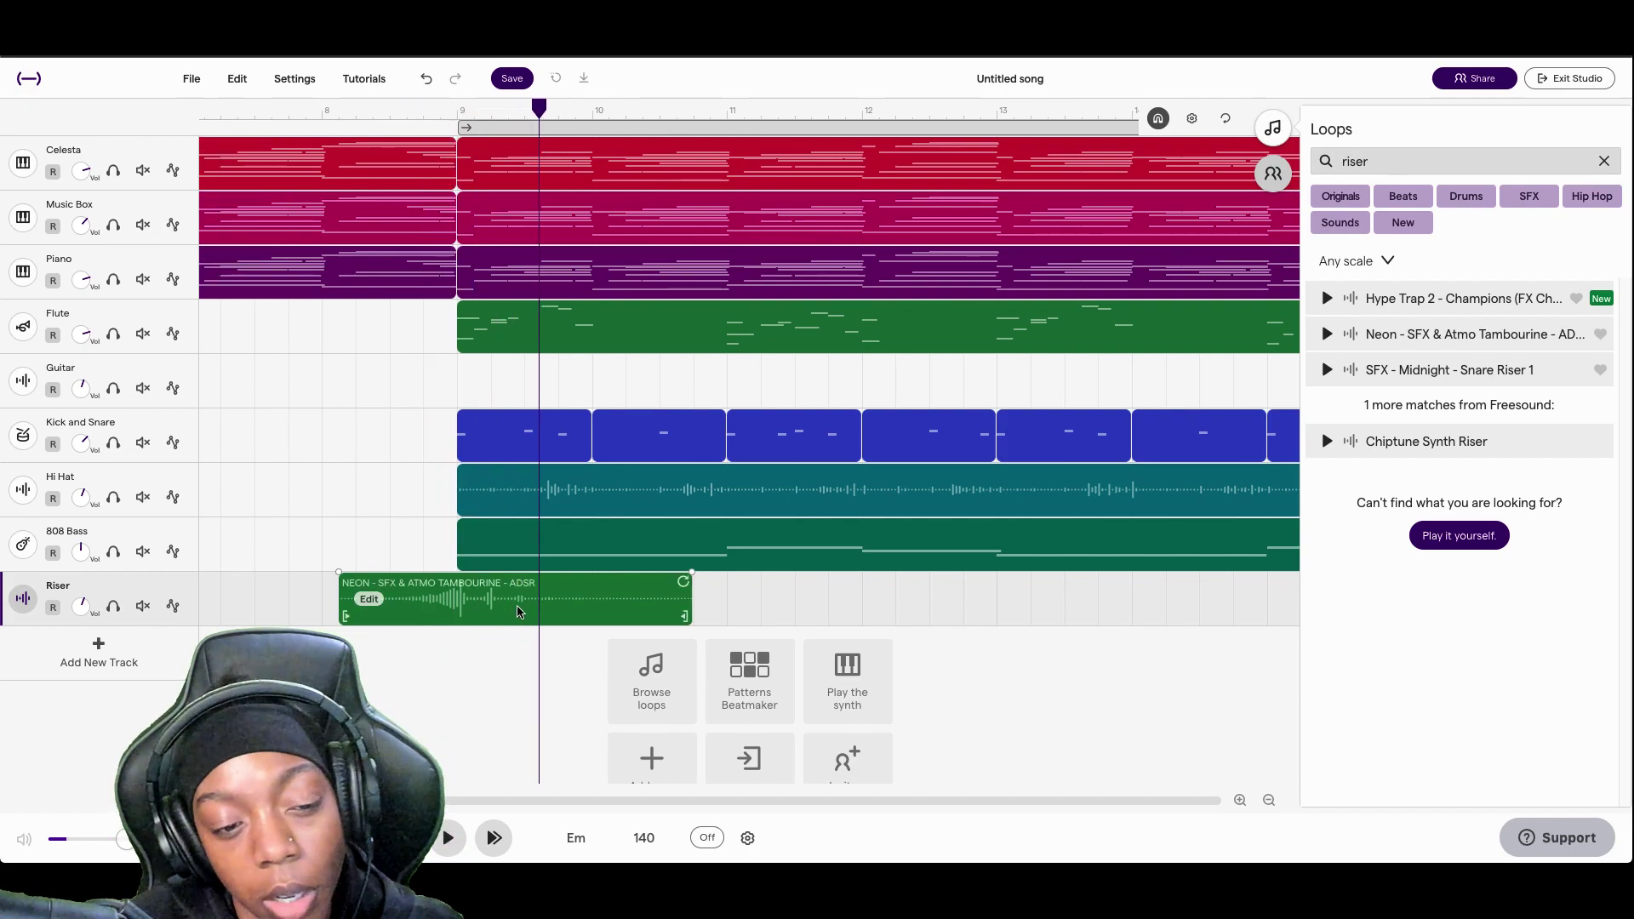
left_click_drag(502, 619, 486, 618)
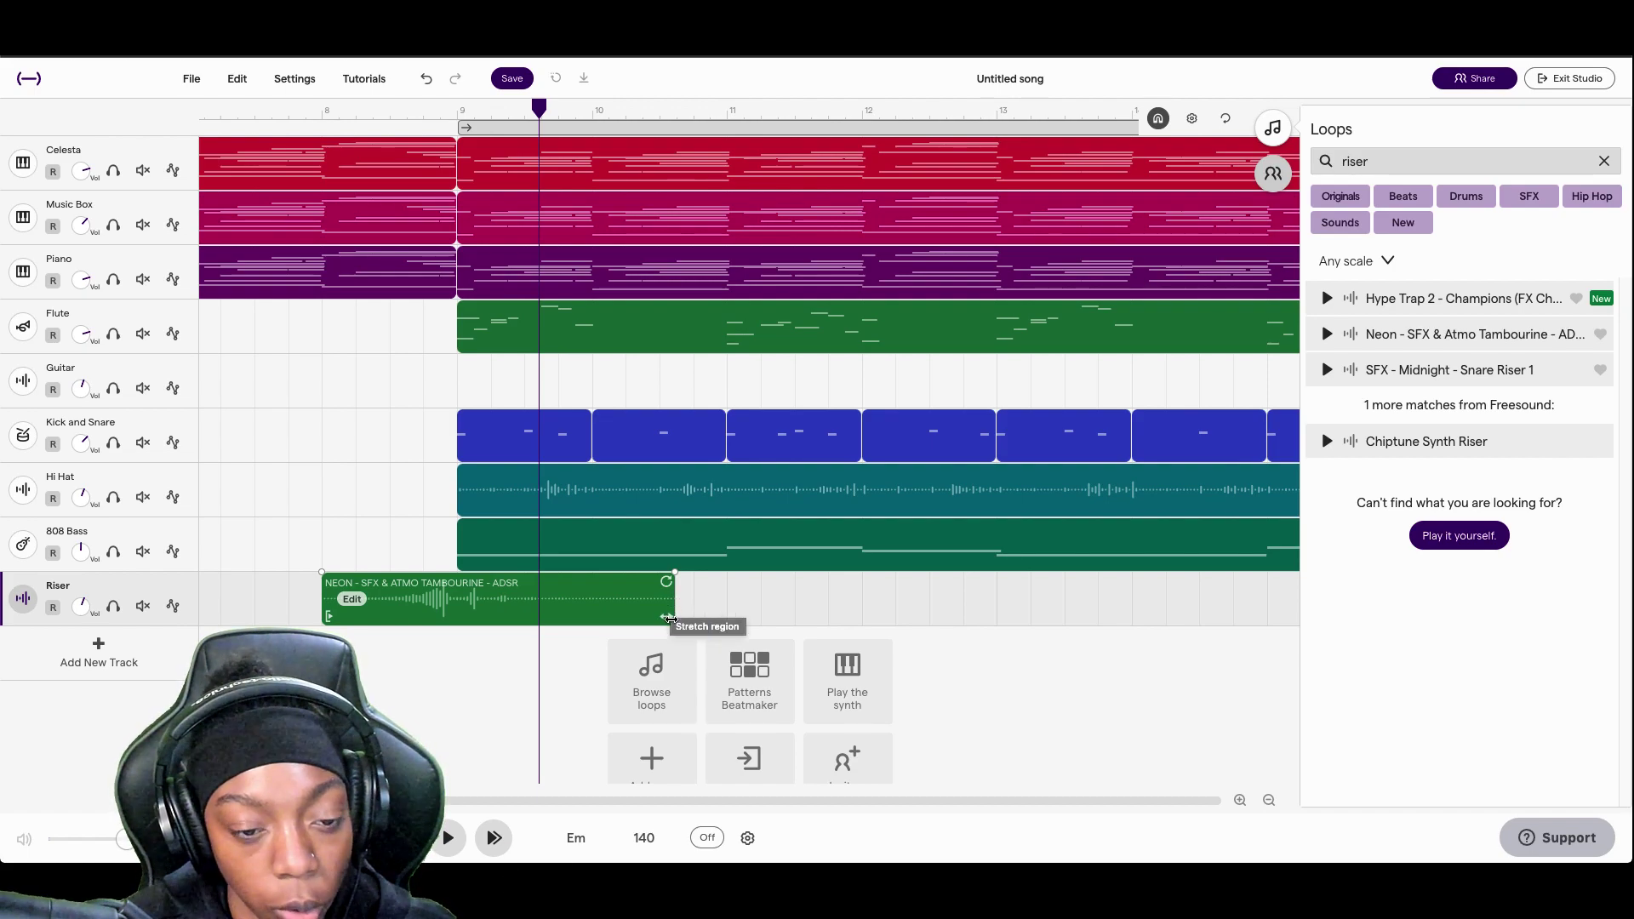
left_click_drag(679, 619, 724, 619)
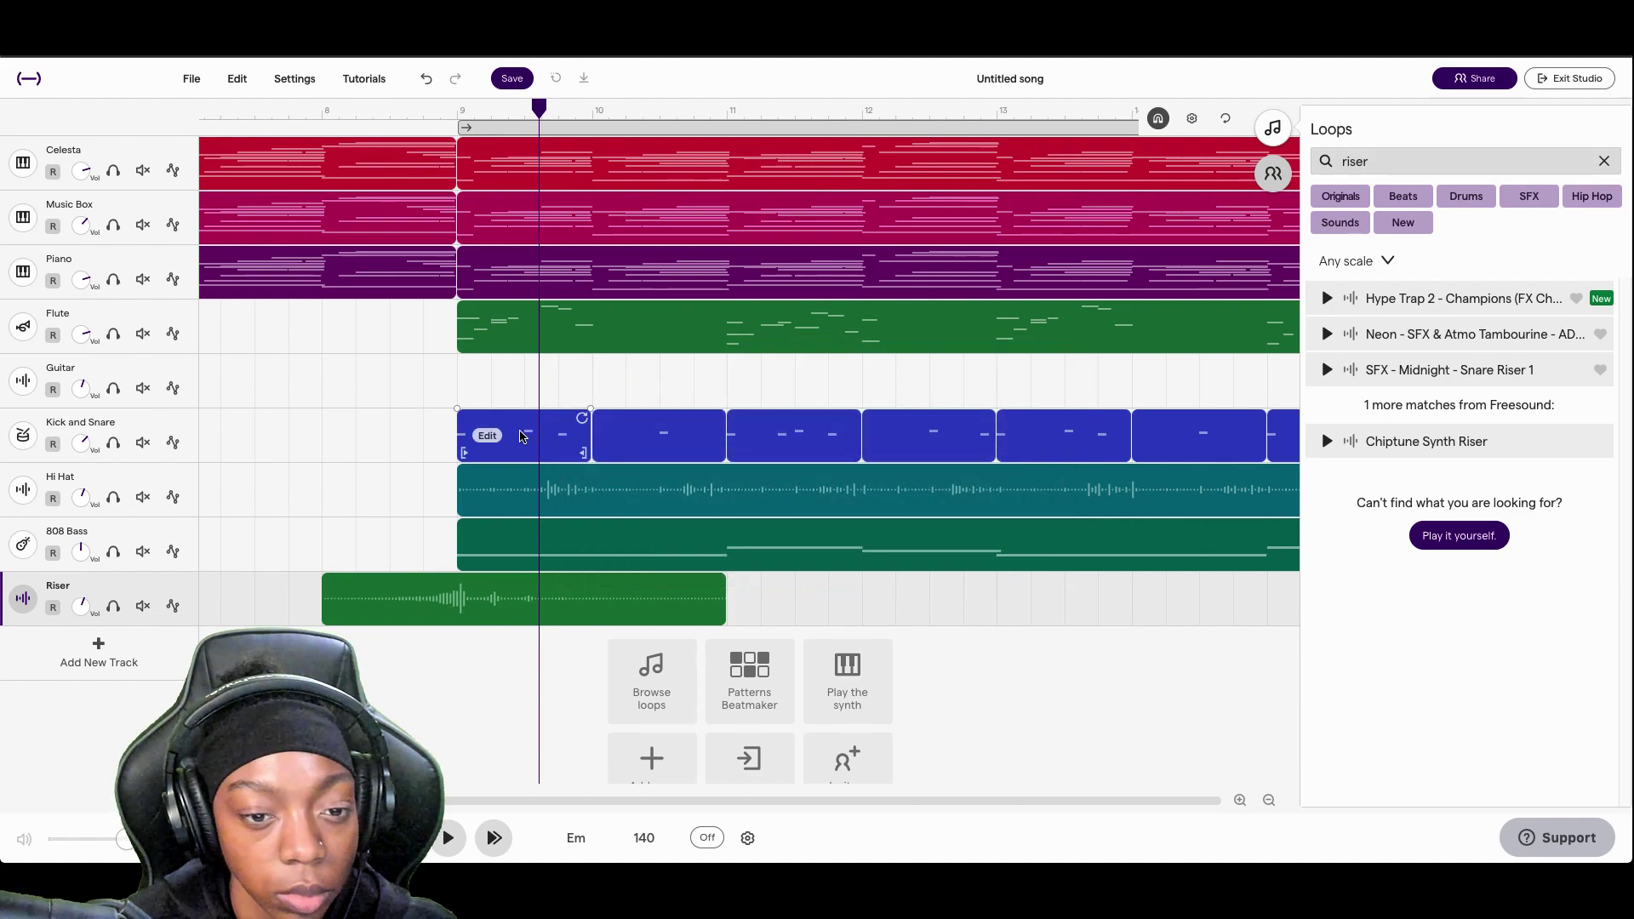
left_click_drag(539, 109, 323, 161)
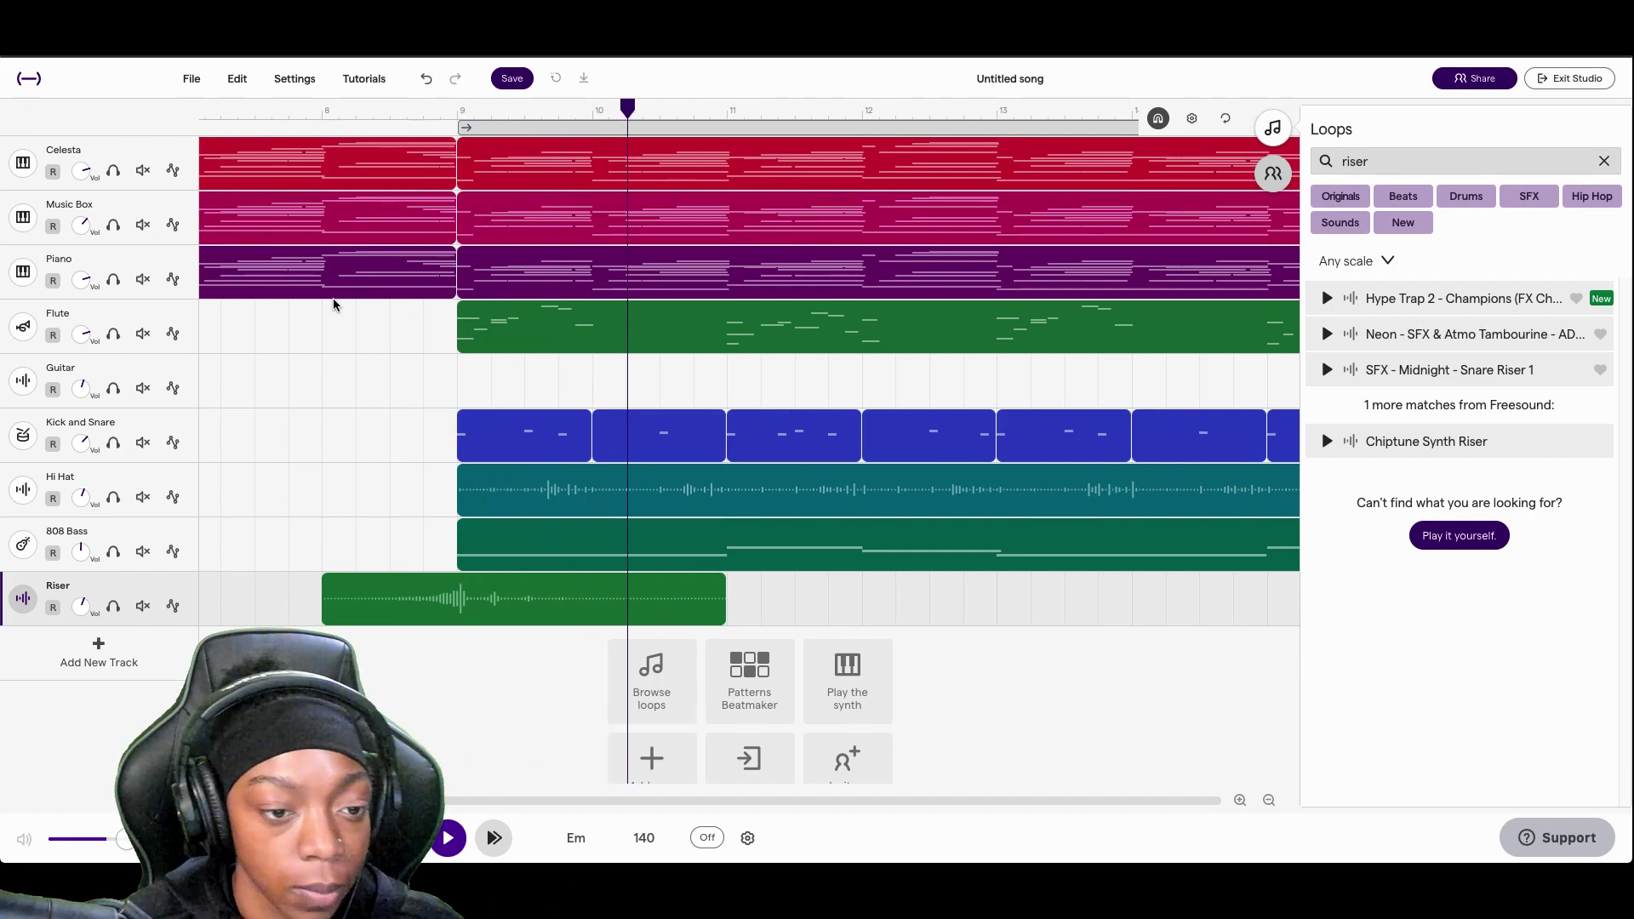
left_click(1263, 802)
left_click(1262, 802)
left_click(1262, 802)
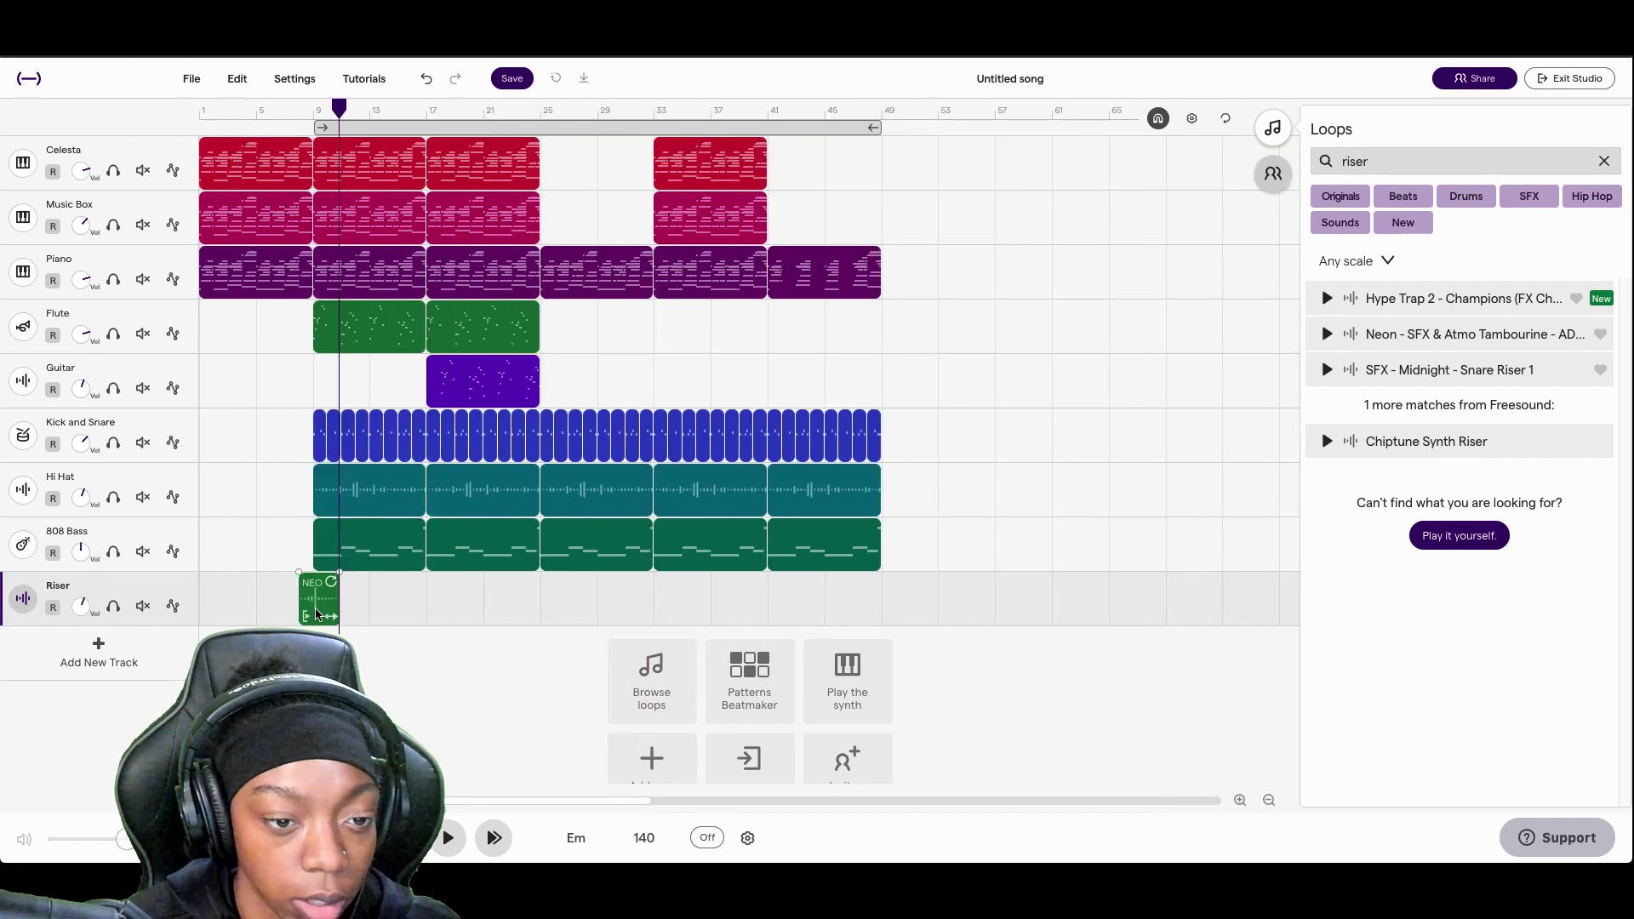
- Place a riser copy on the Riser track spanning about bars 24–27 and preview the transition
left_click(535, 614)
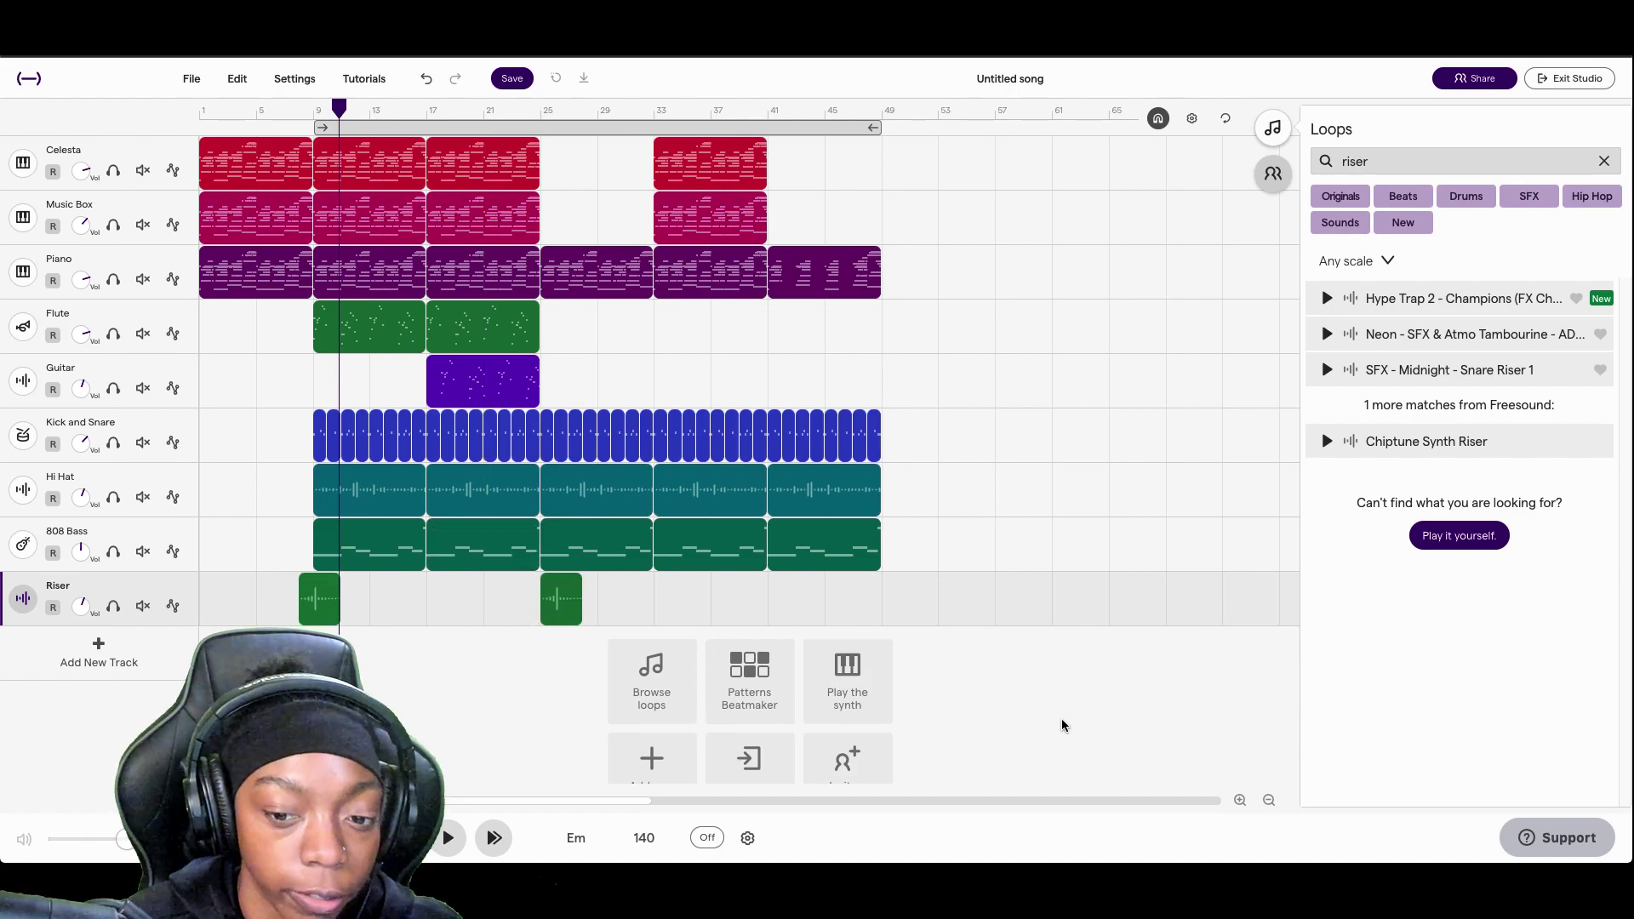
left_click(1240, 800)
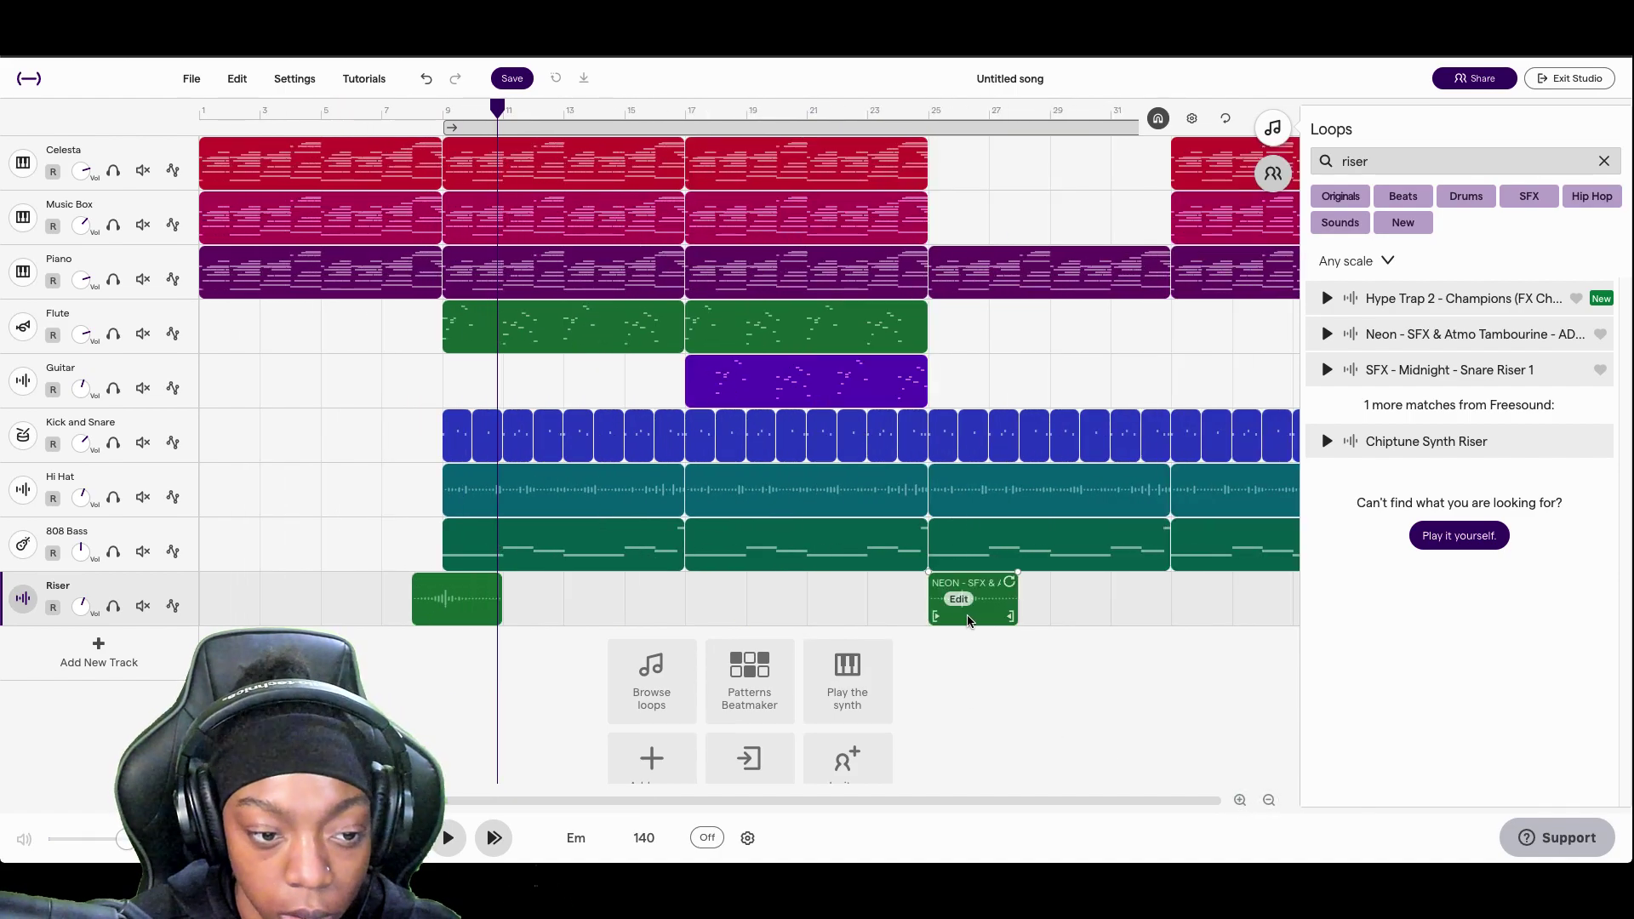
left_click_drag(949, 621, 889, 621)
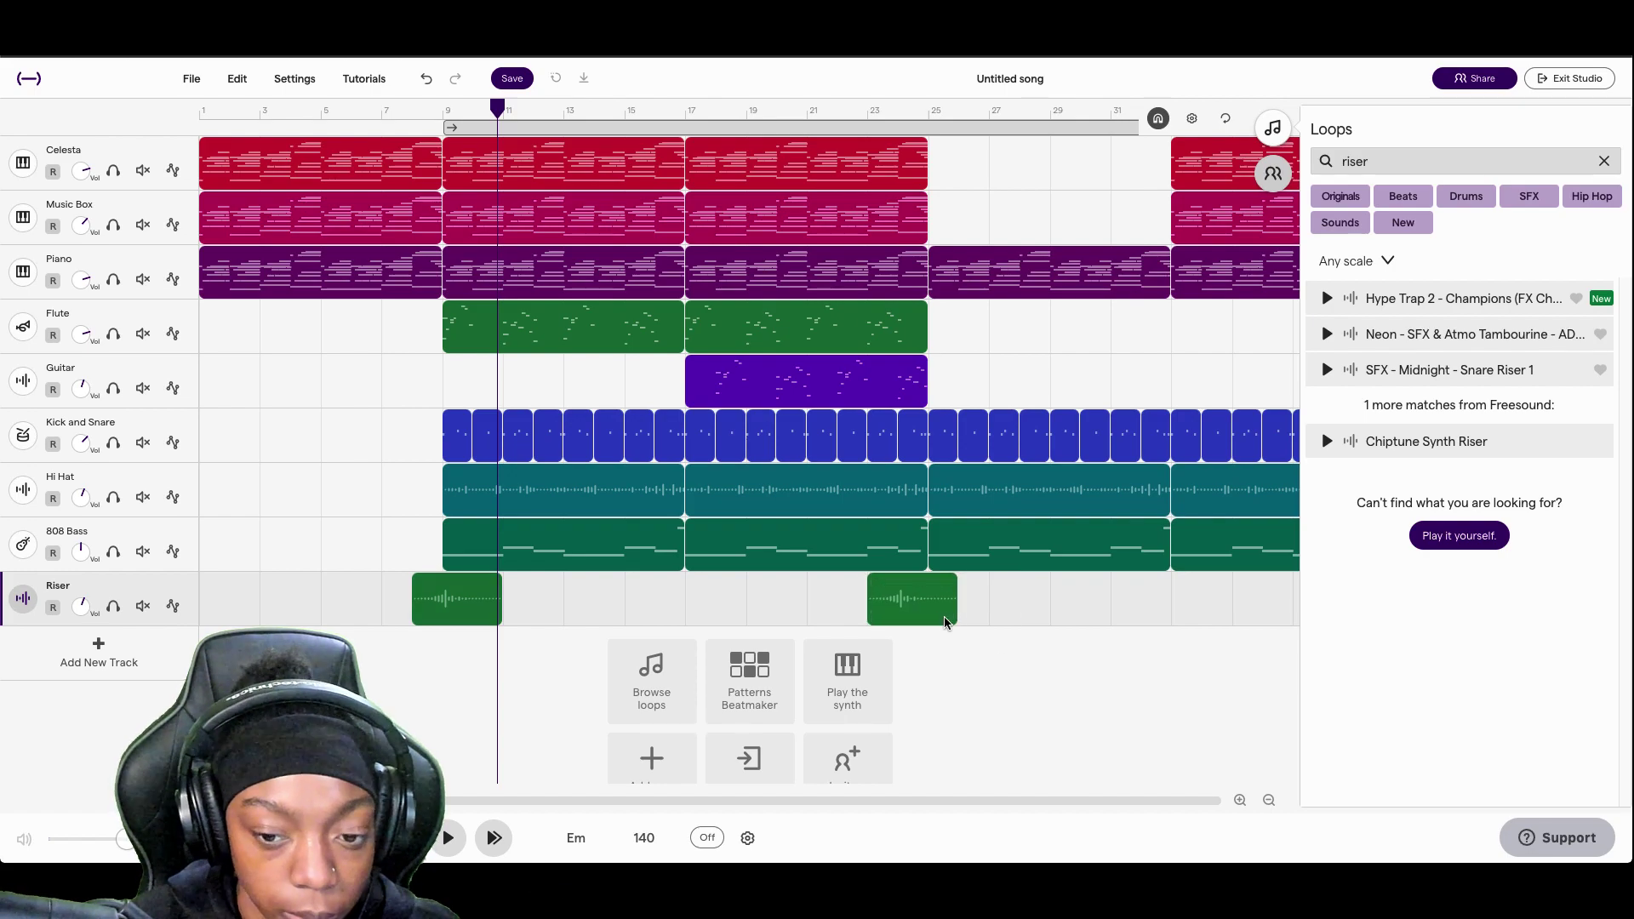
left_click(1239, 801)
scroll(612, 681, "right", 2)
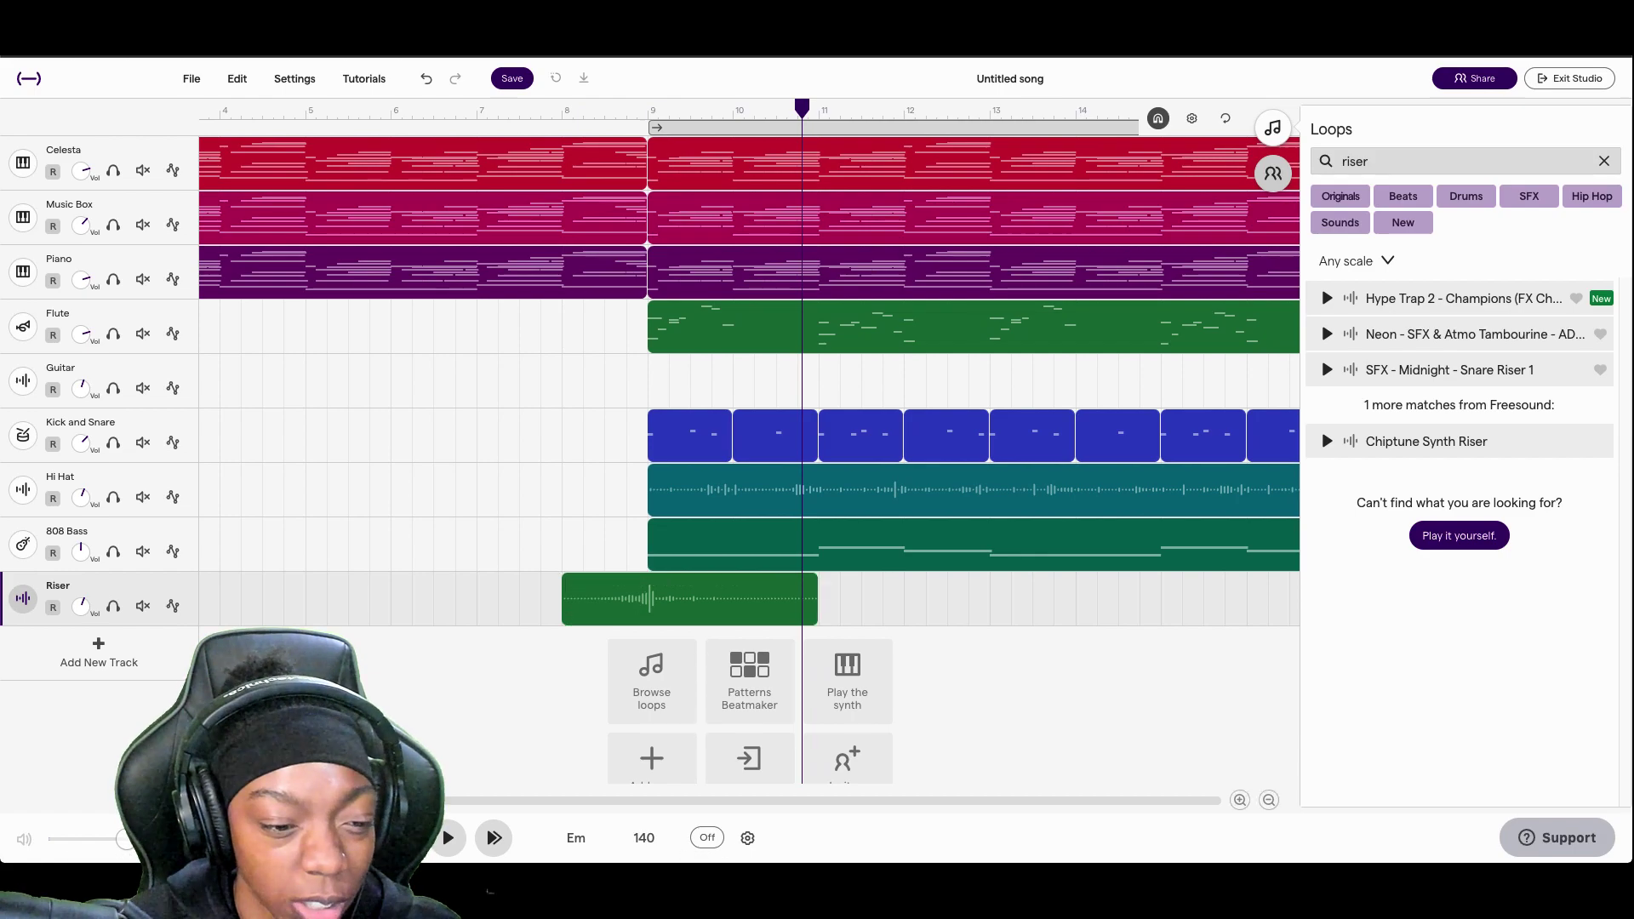
scroll(576, 660, "right", 10)
scroll(749, 380, "right", 20)
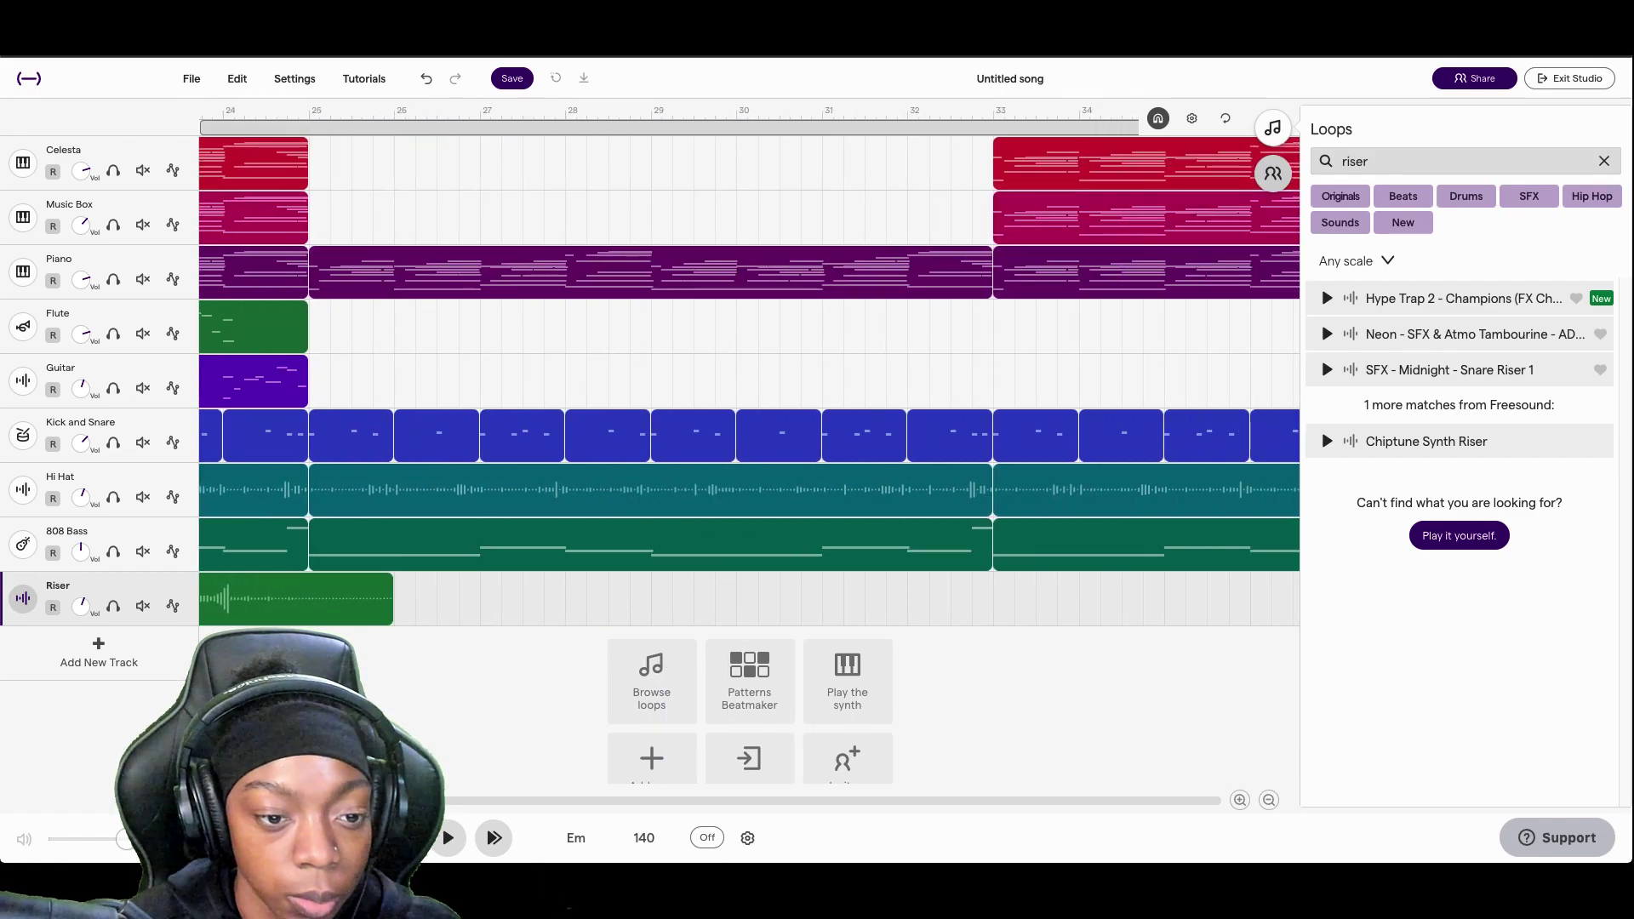
scroll(341, 680, "left", 2)
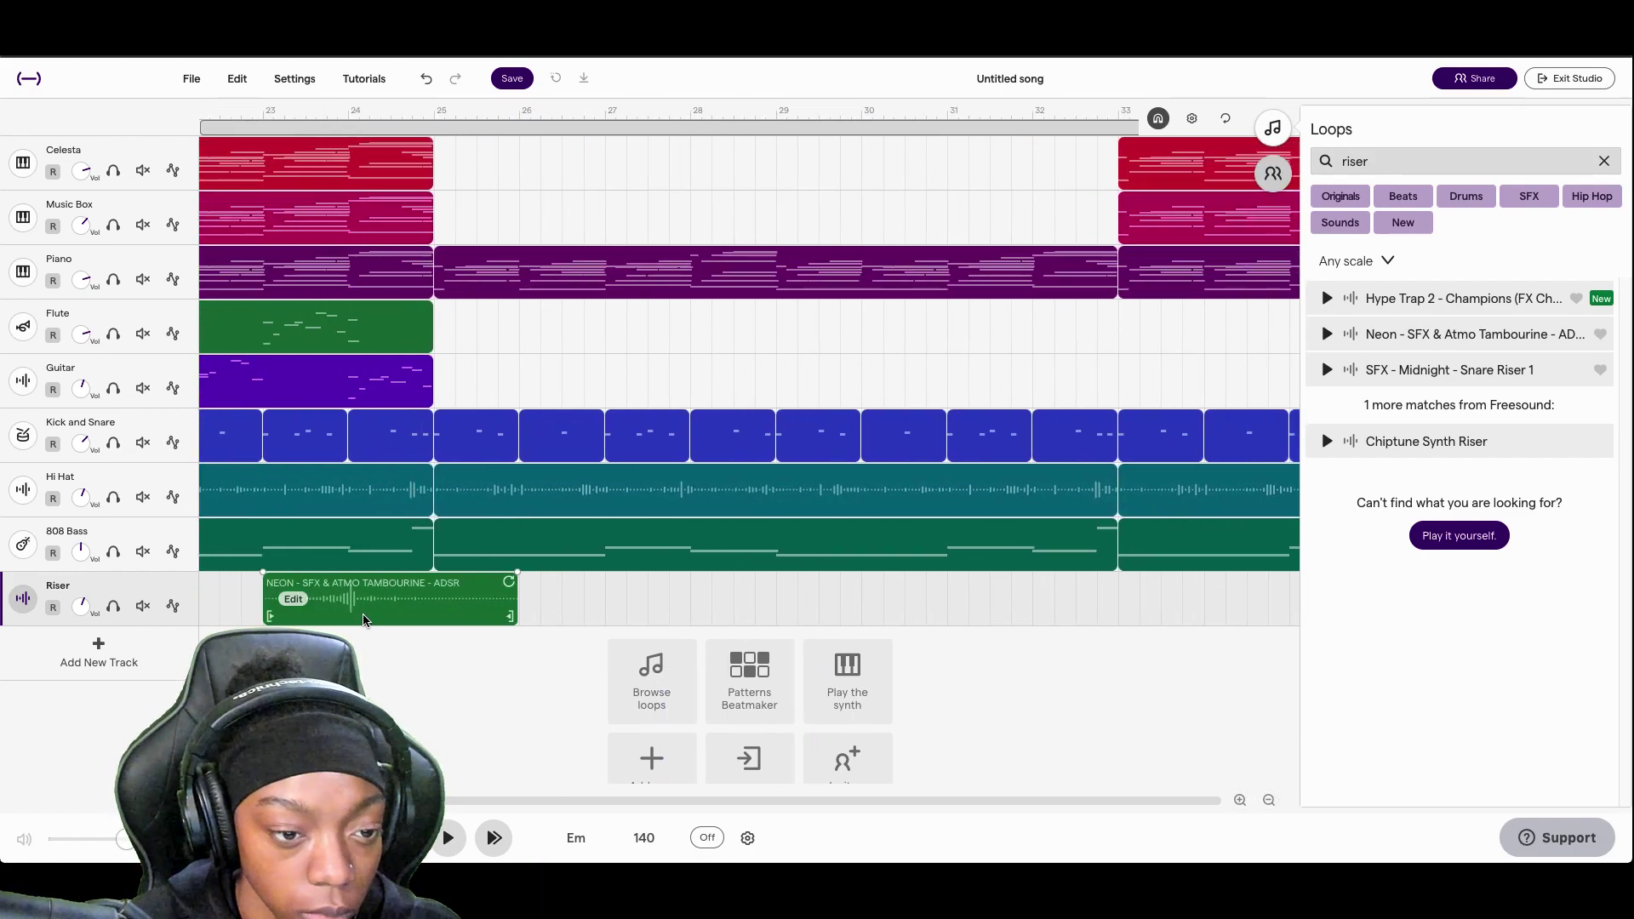
mouse_move(369, 618)
left_mouse_down()
mouse_move(578, 609)
mouse_move(361, 604)
left_mouse_up()
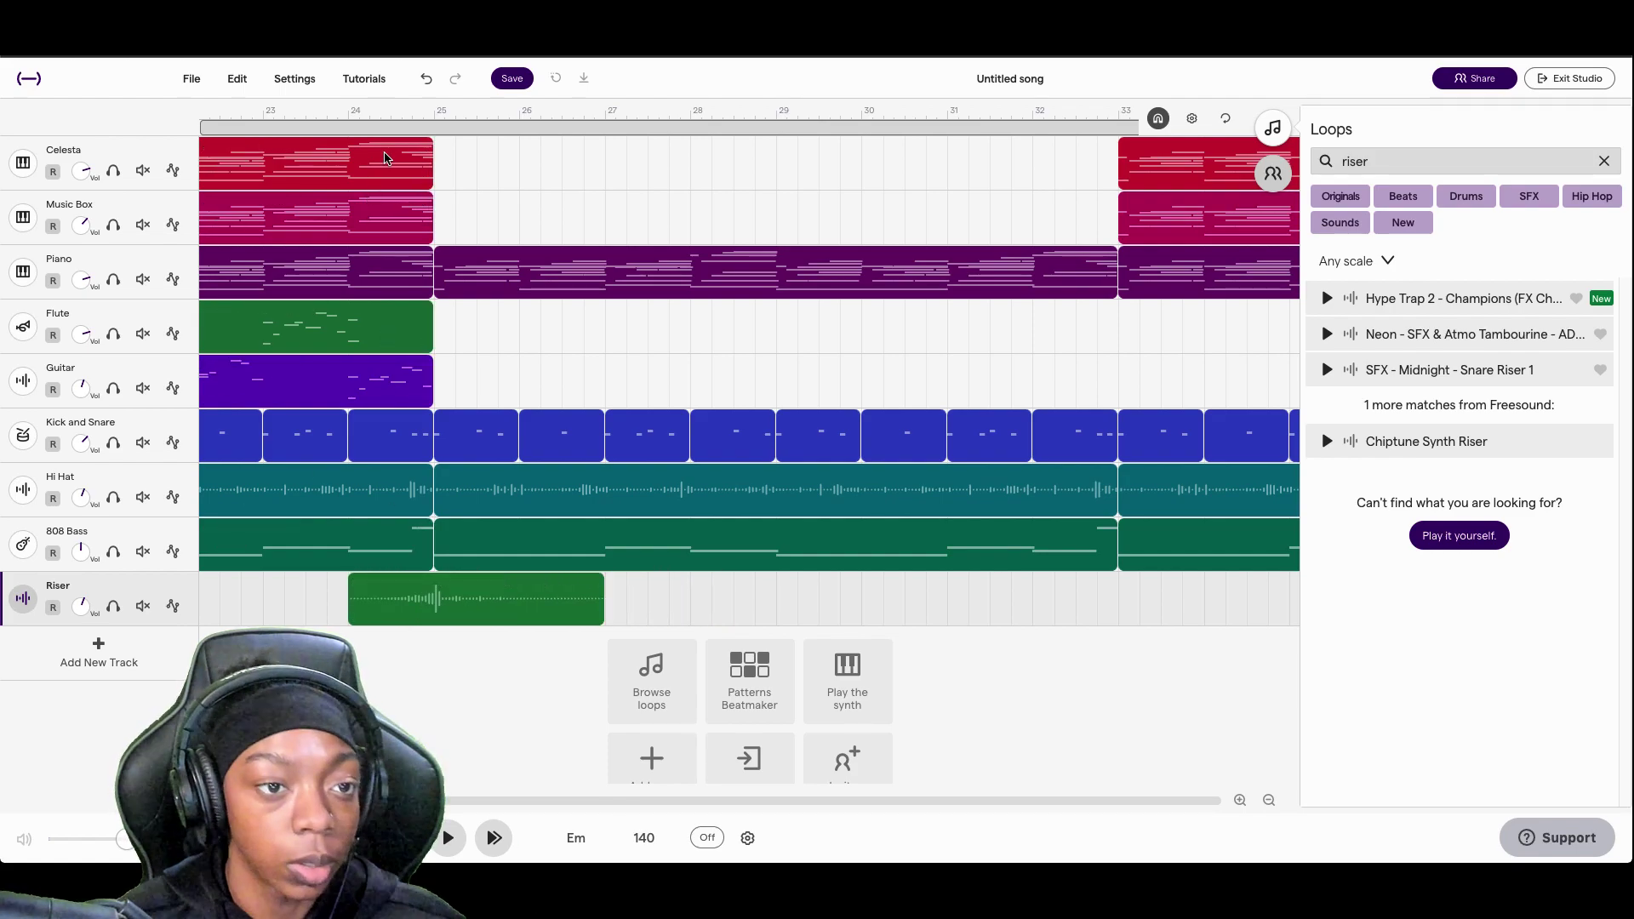
key("space")
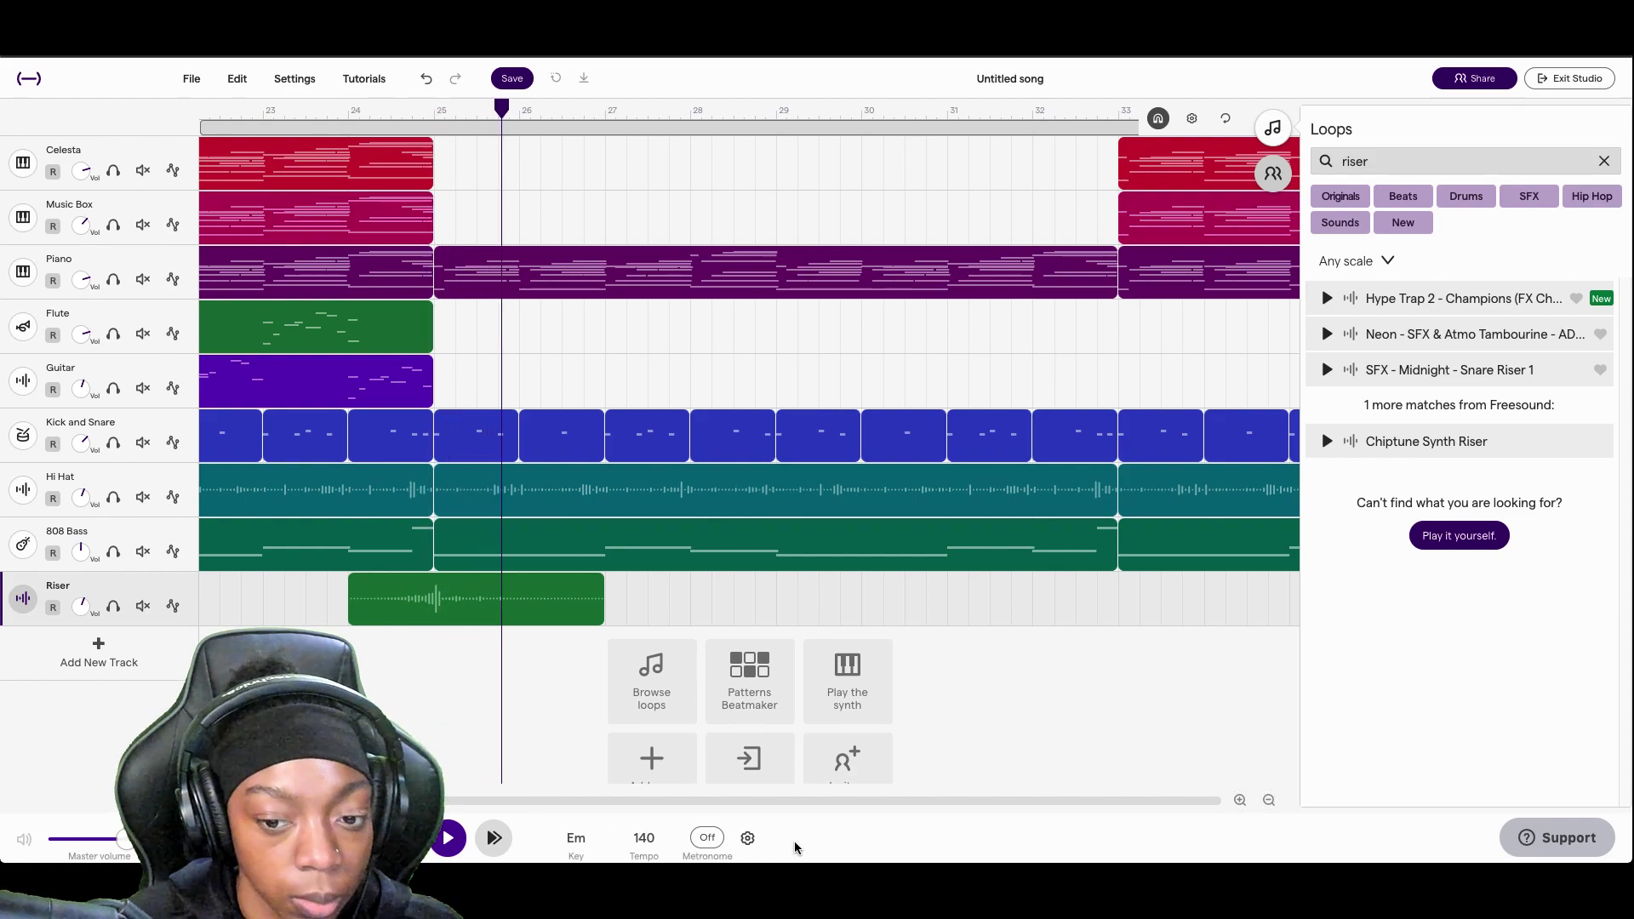
- Delete all clips on every track beyond bar 105
left_click(1269, 799)
left_click(1269, 800)
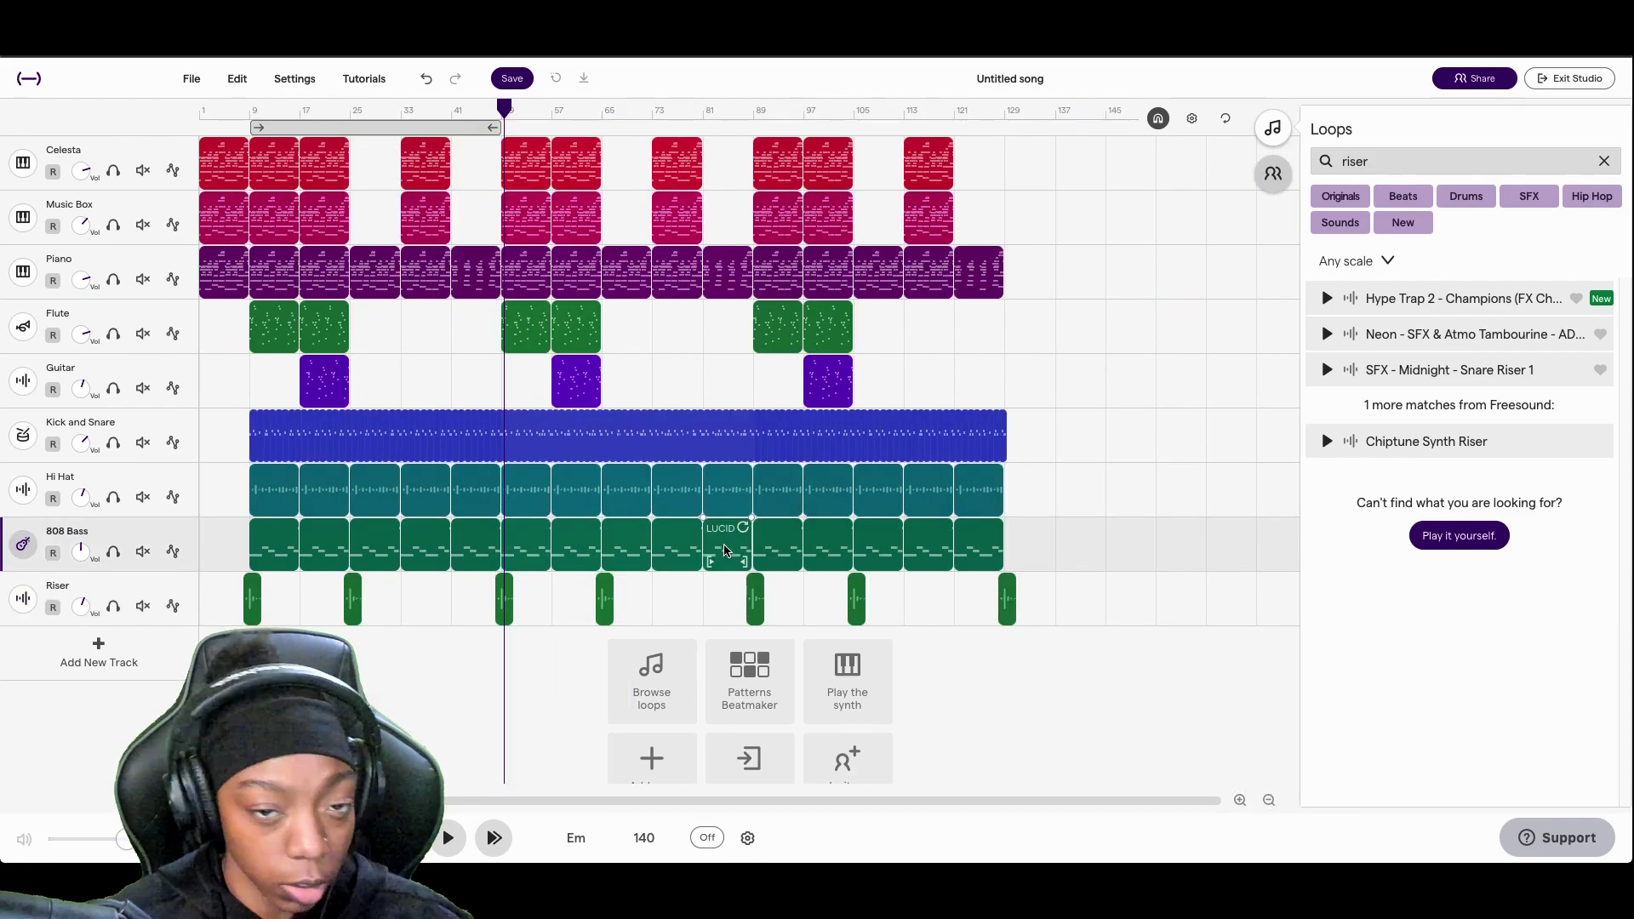
left_click(1005, 110)
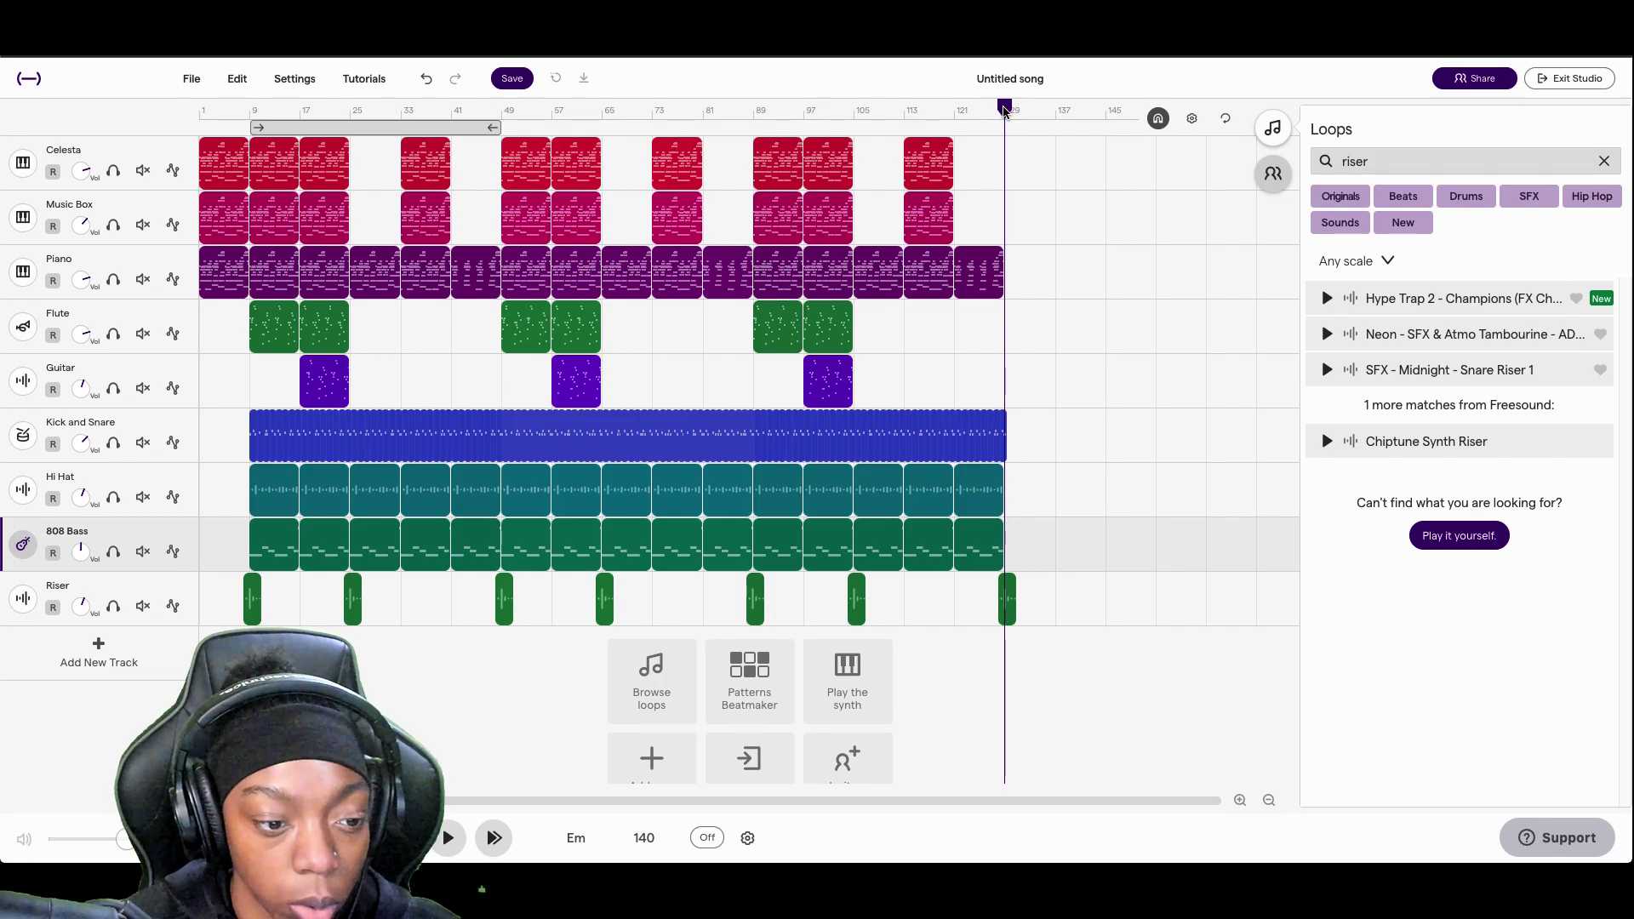
left_click_drag(1005, 111, 804, 161)
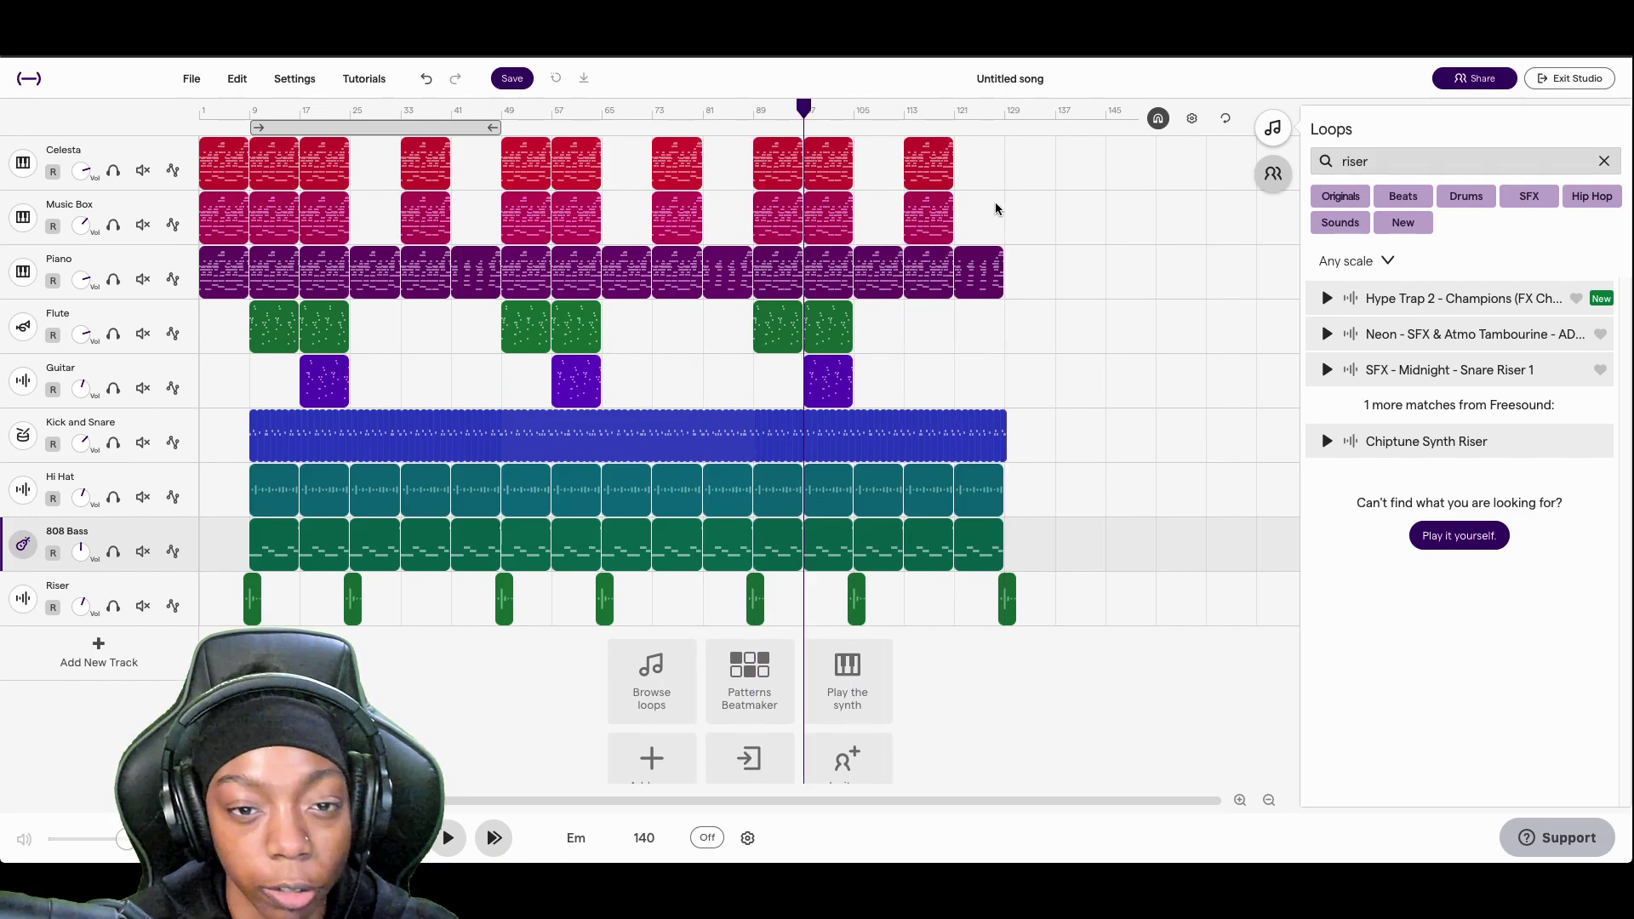
left_click_drag(1014, 153, 878, 611)
key("Delete")
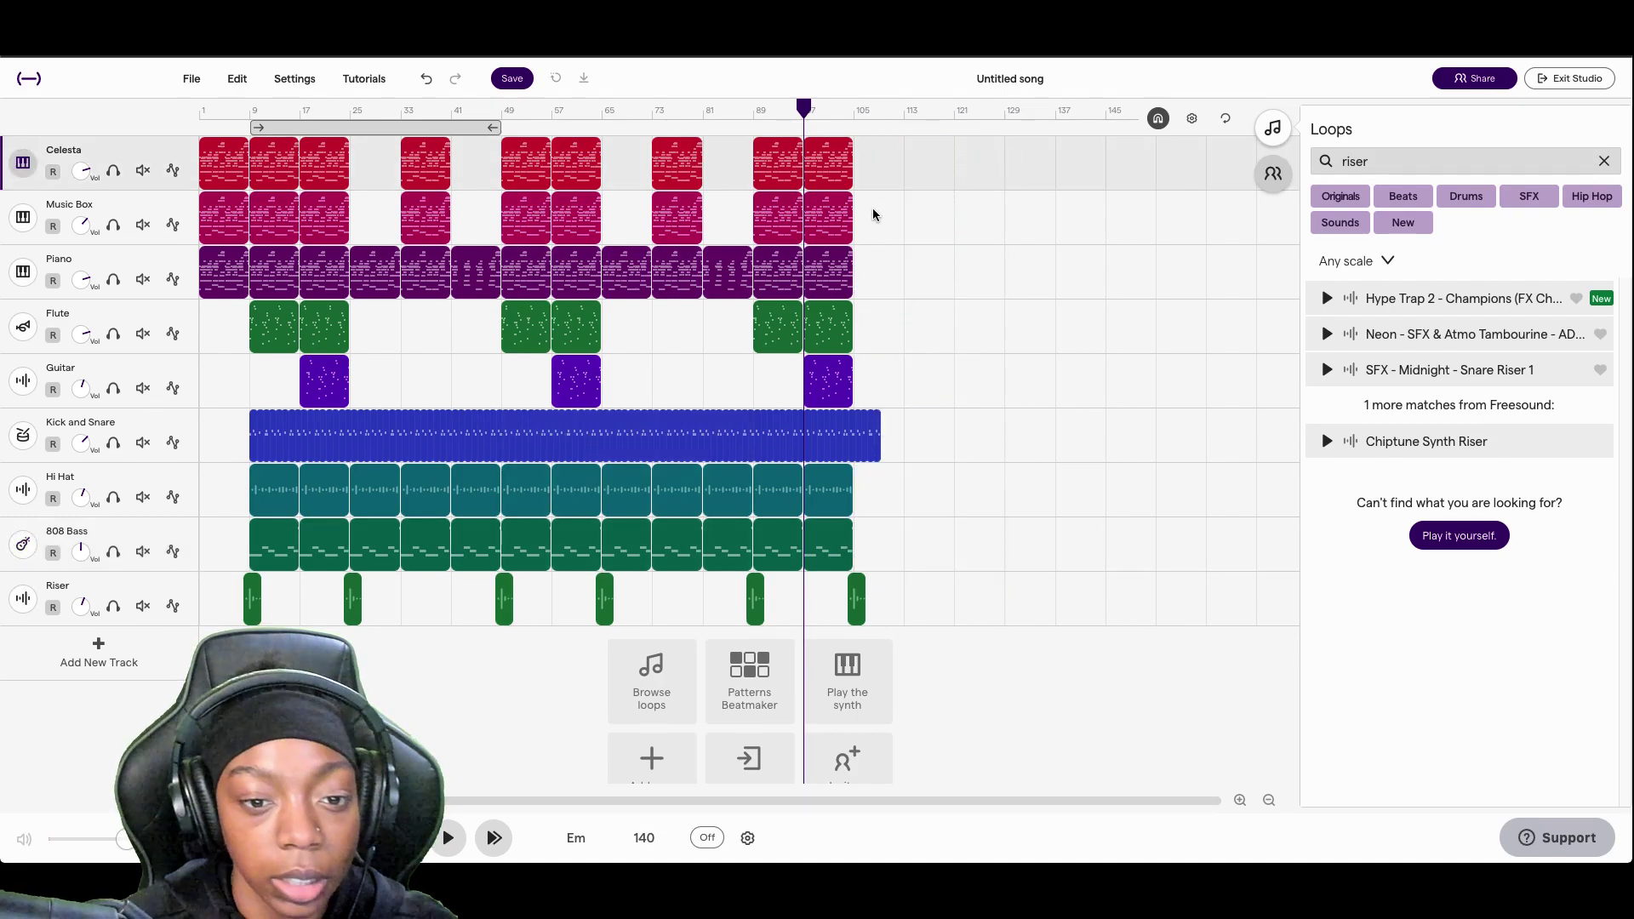
- Trim the Kick and Snare clip so it ends at bar 105
left_click(868, 381)
left_click_drag(879, 446, 861, 444)
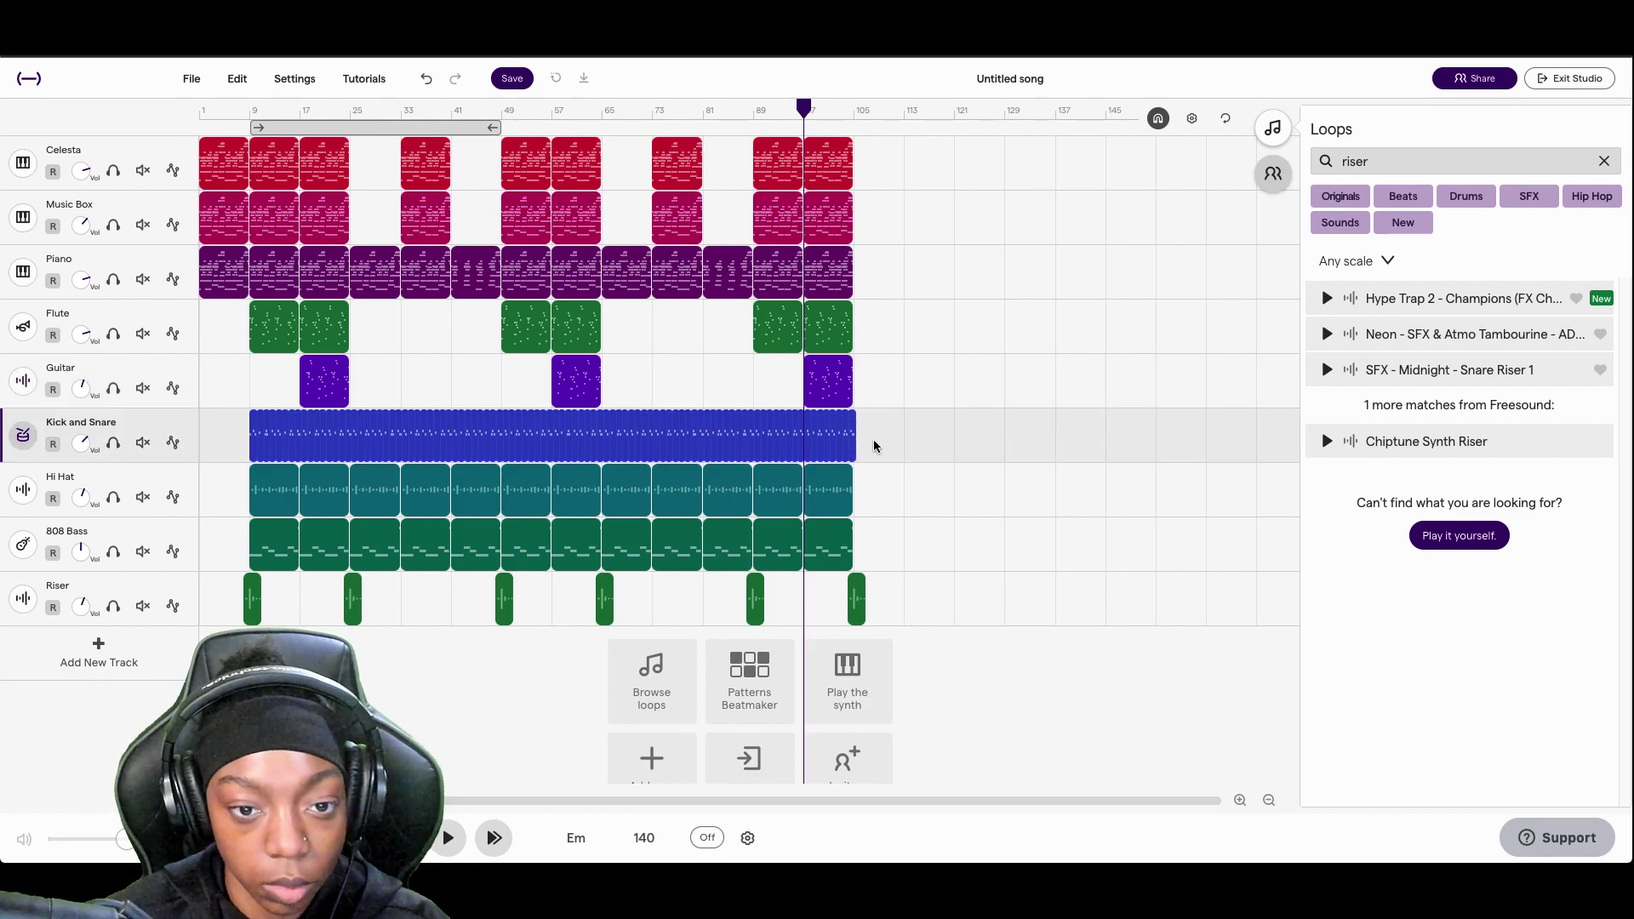
left_click(1240, 800)
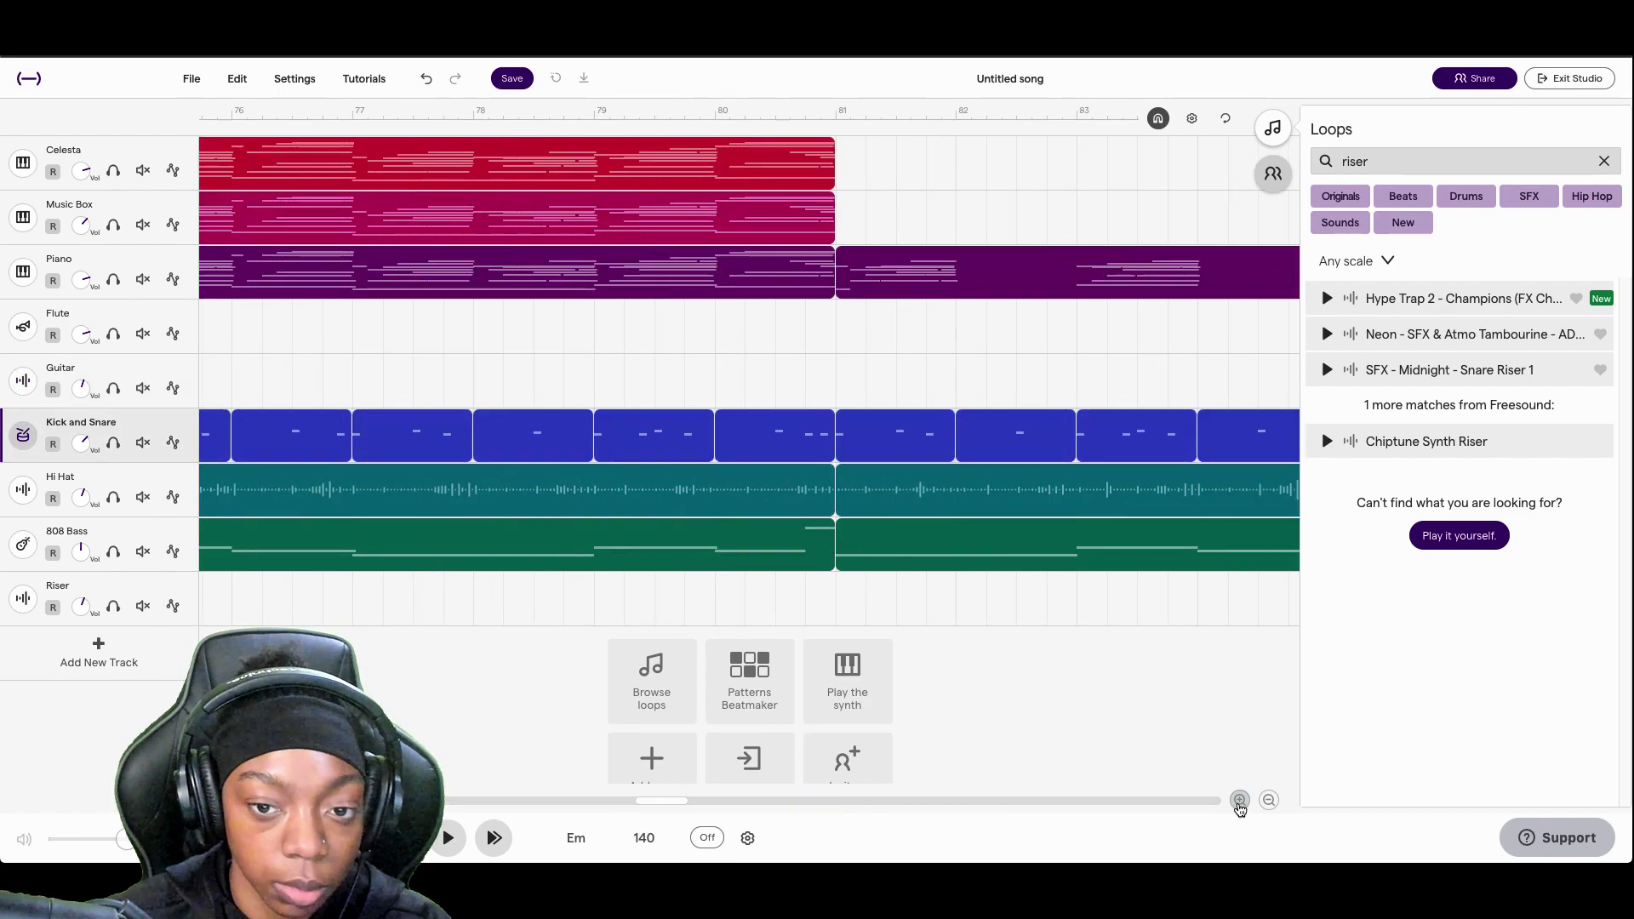
left_click_drag(662, 797, 804, 800)
- Copy the last Flute and Guitar clips and snap each copy to start at bar 105
mouse_move(719, 450)
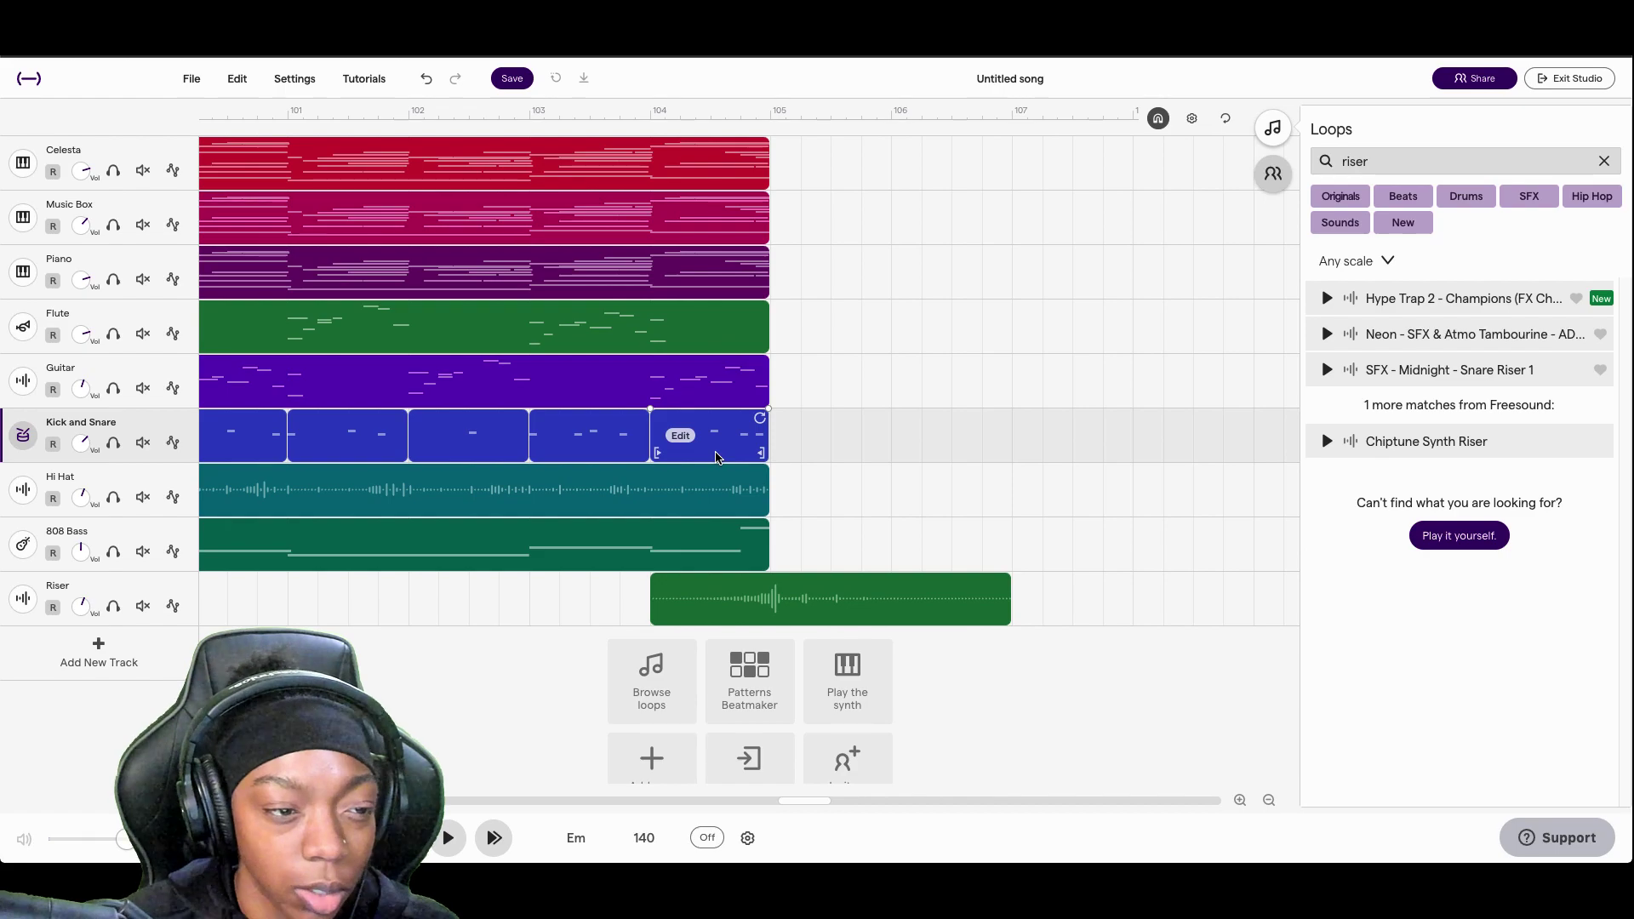
left_click(740, 336)
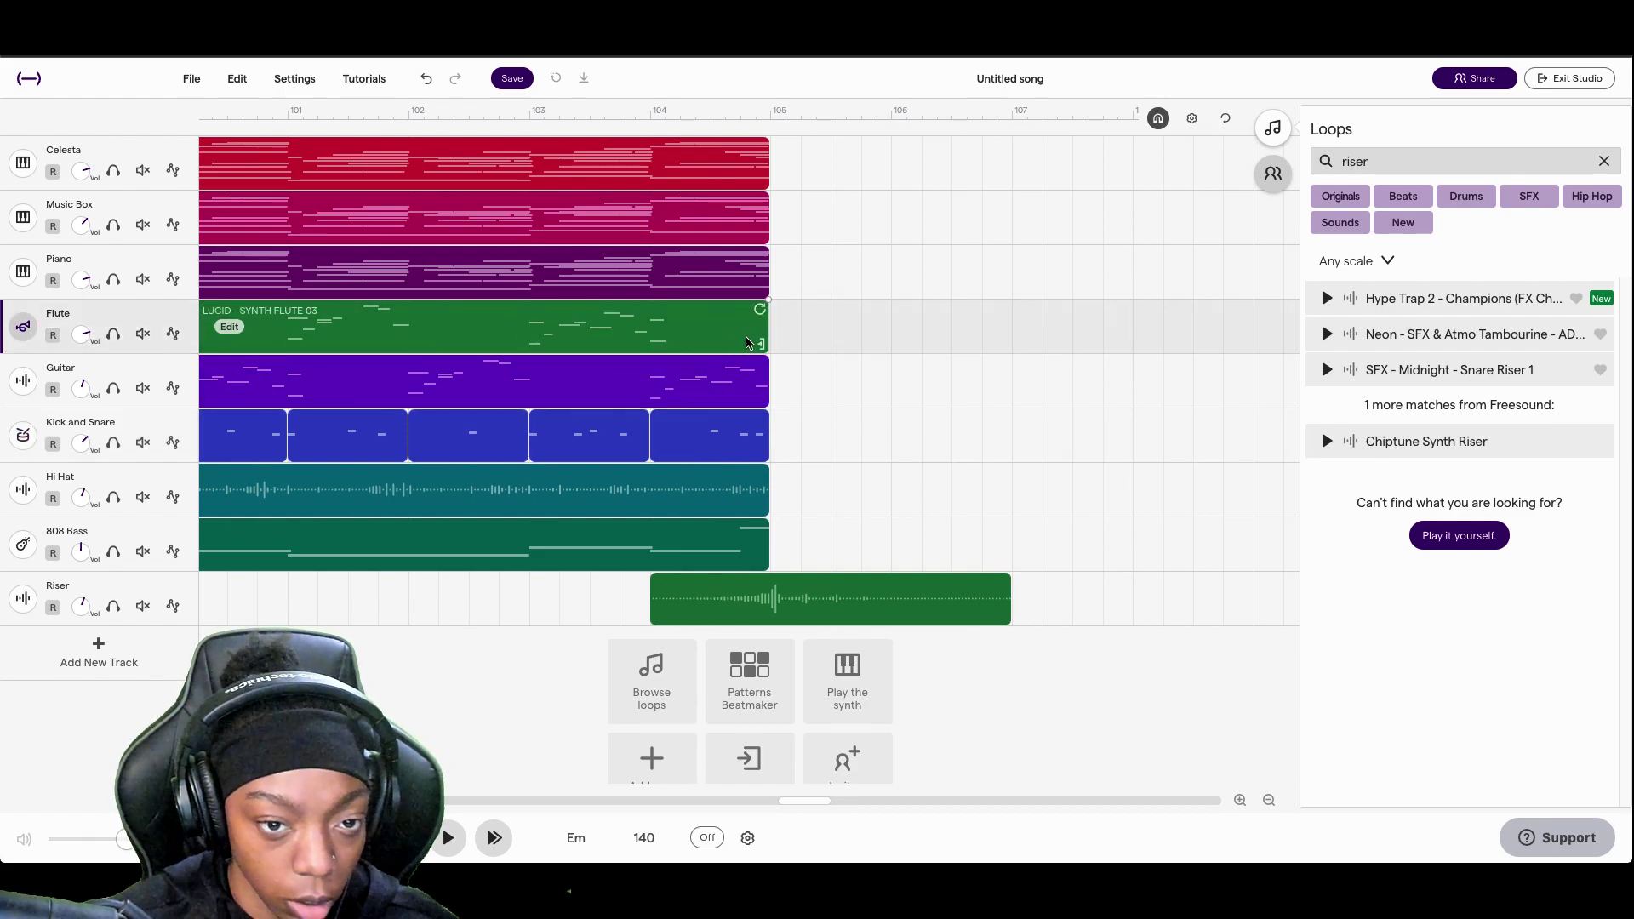
mouse_move(671, 381)
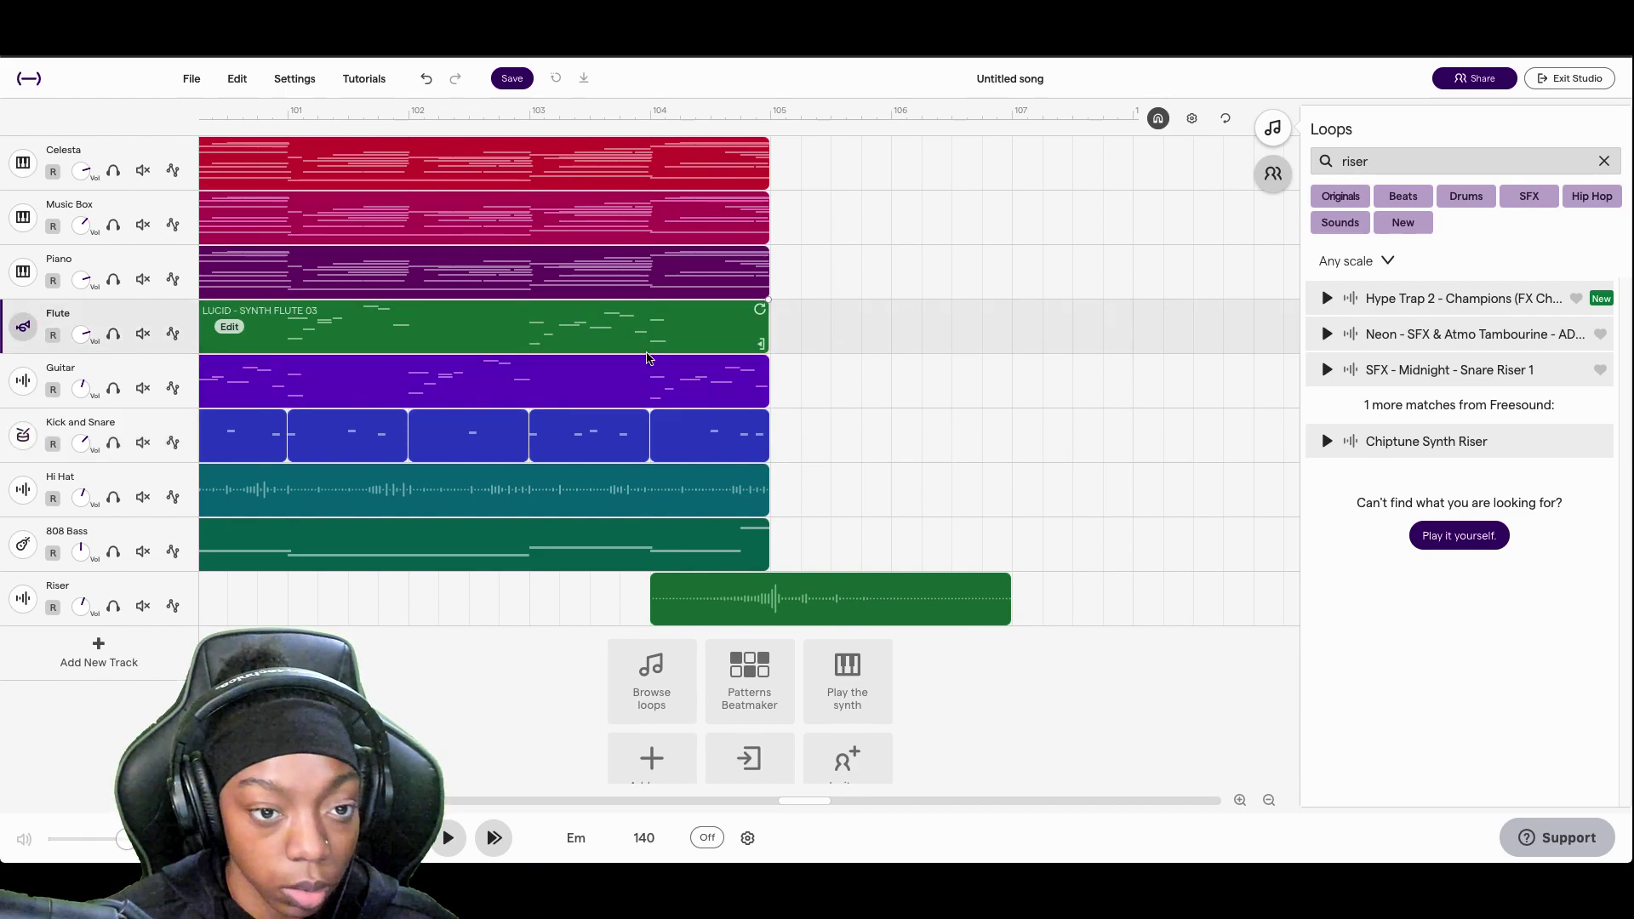
left_click_drag(618, 341, 1223, 315)
left_click_drag(917, 329, 886, 329)
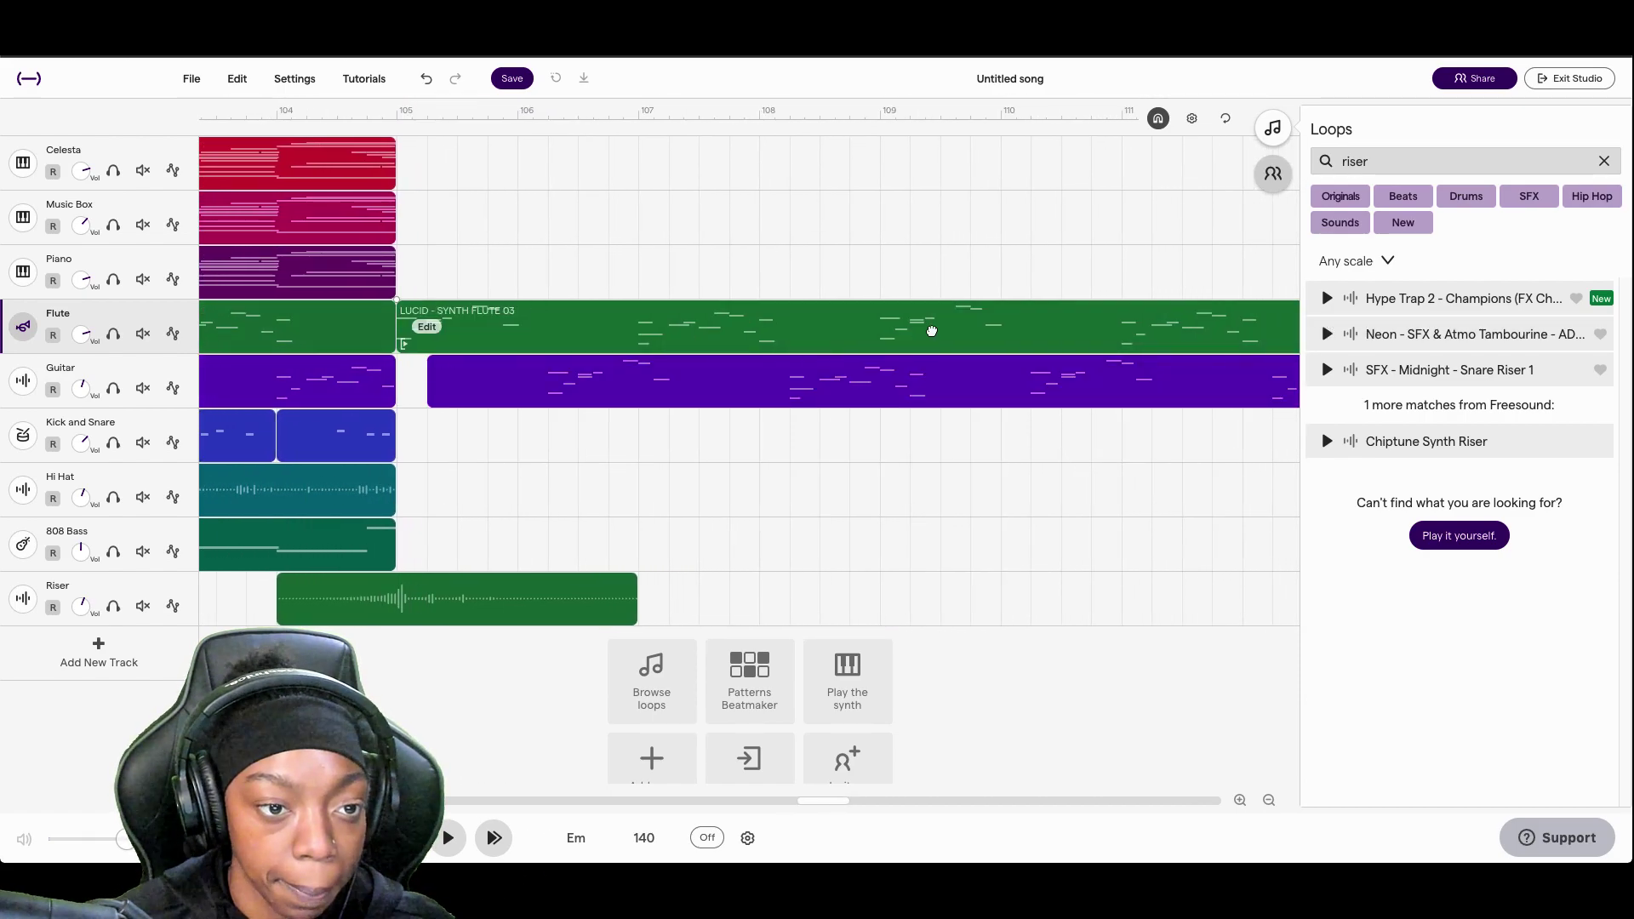
left_click_drag(920, 391, 885, 391)
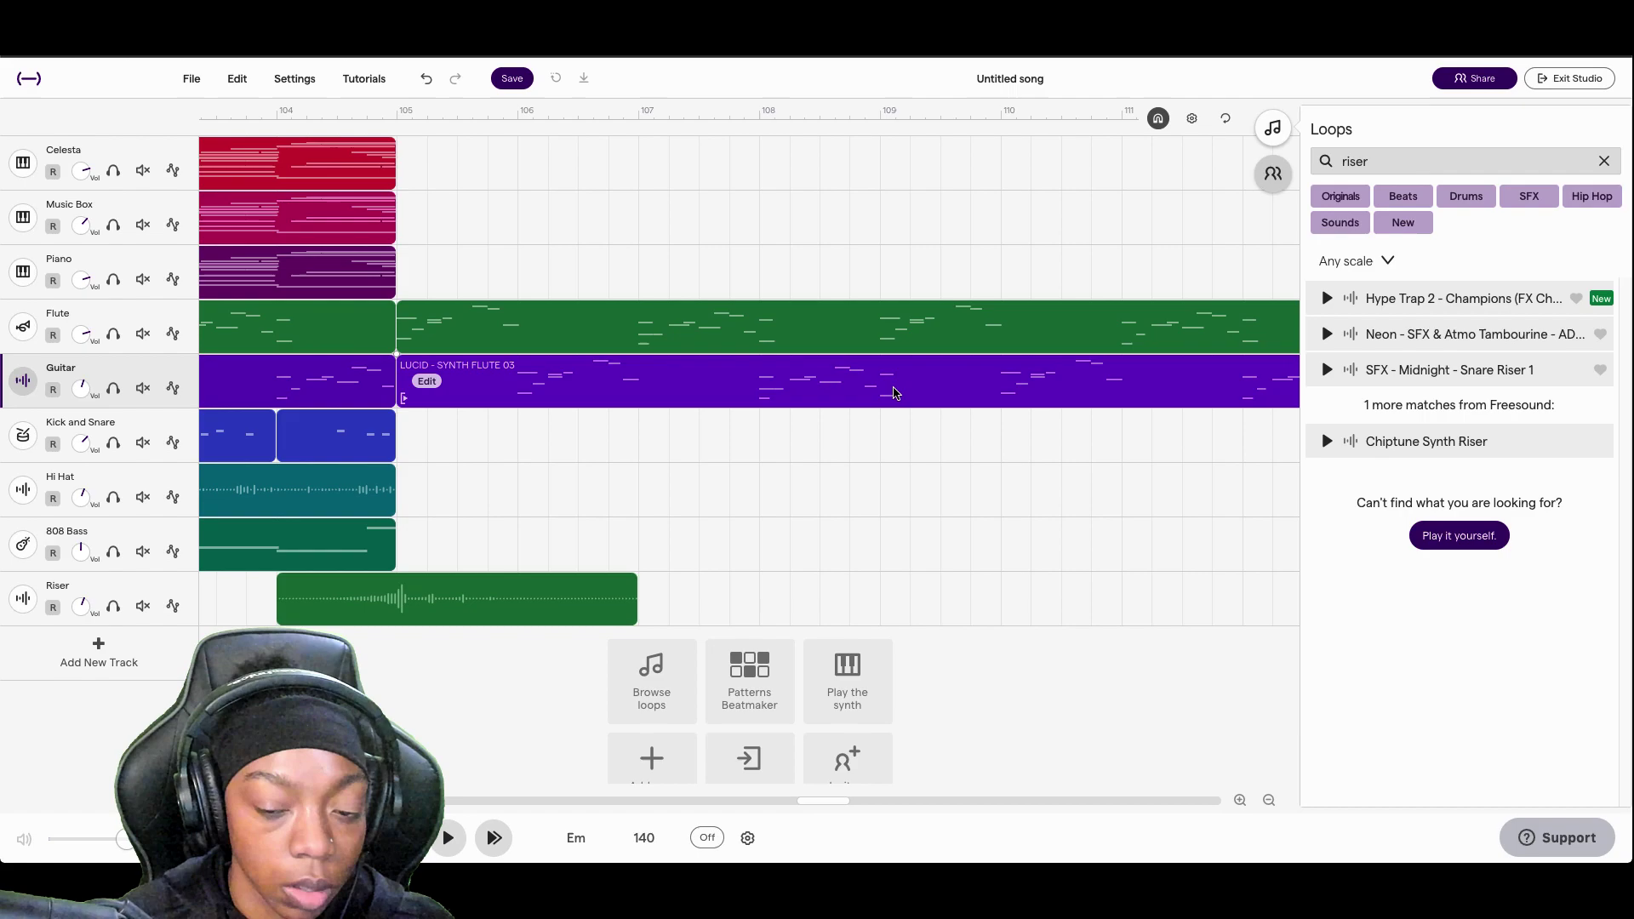
left_click(1269, 800)
left_click(1268, 800)
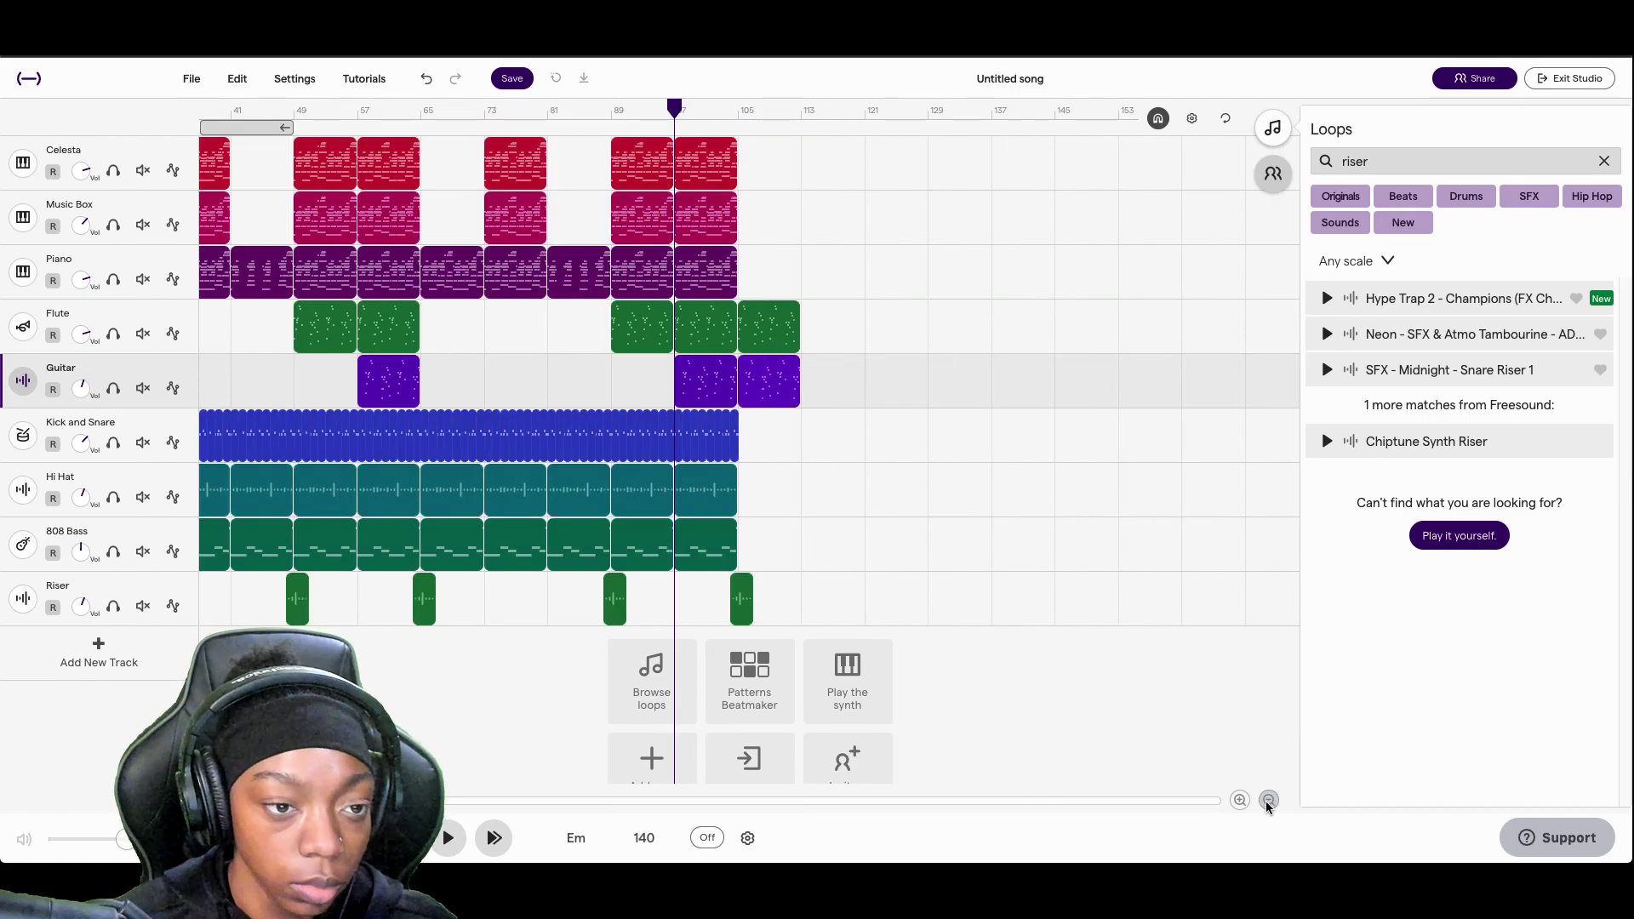
left_click(1269, 800)
left_click_drag(784, 117, 200, 111)
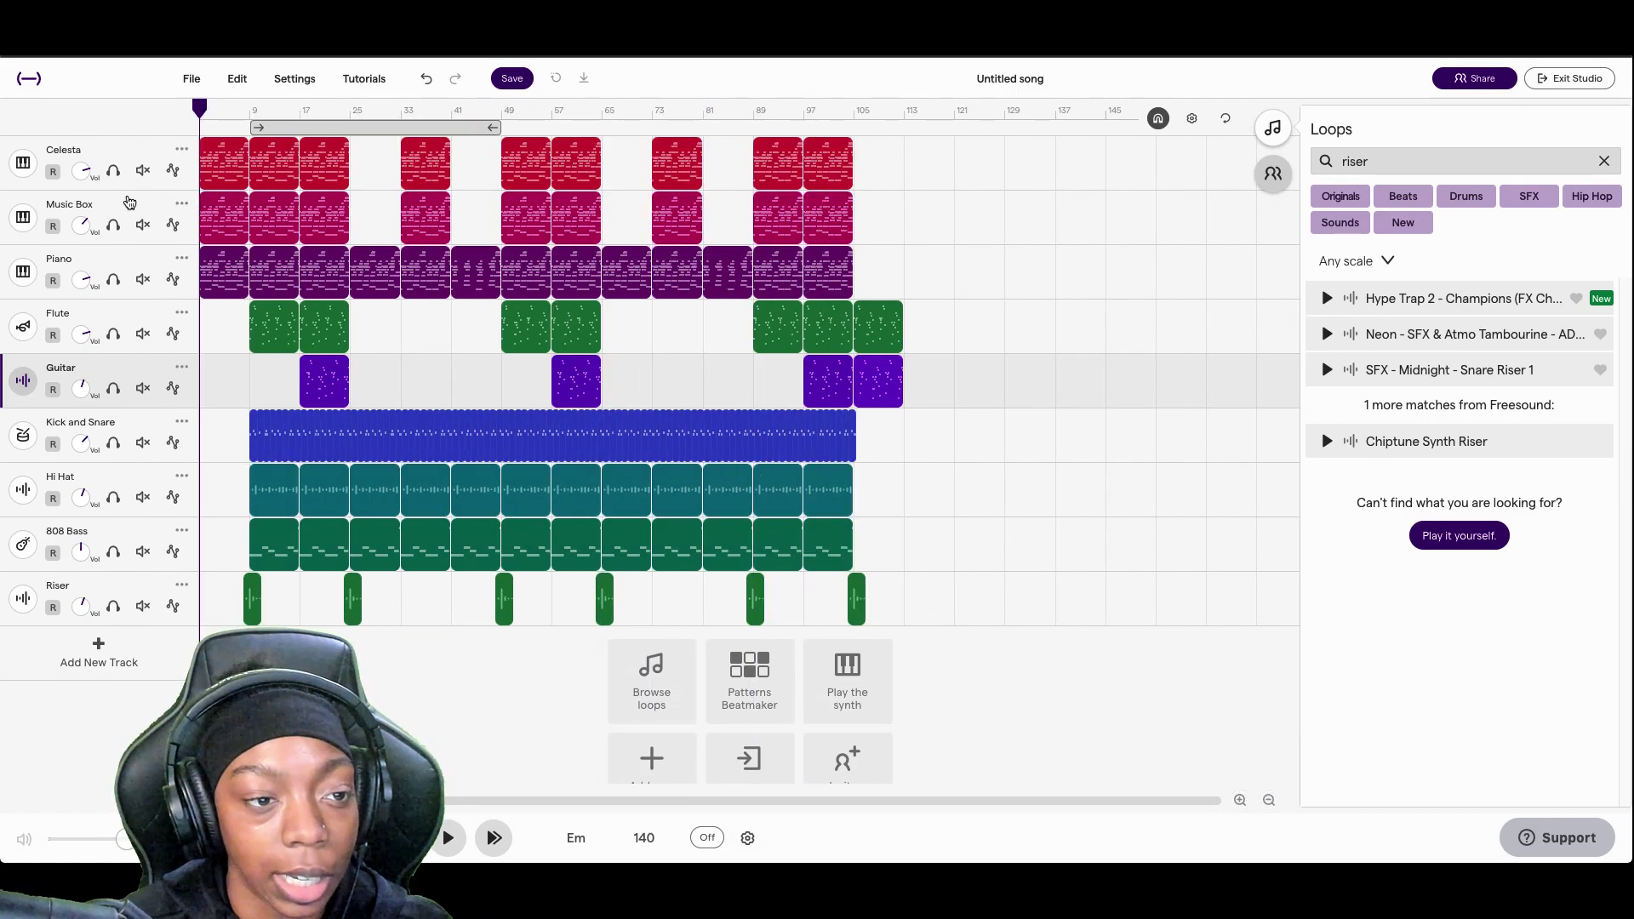
left_click(285, 213)
left_click_drag(320, 215, 839, 259)
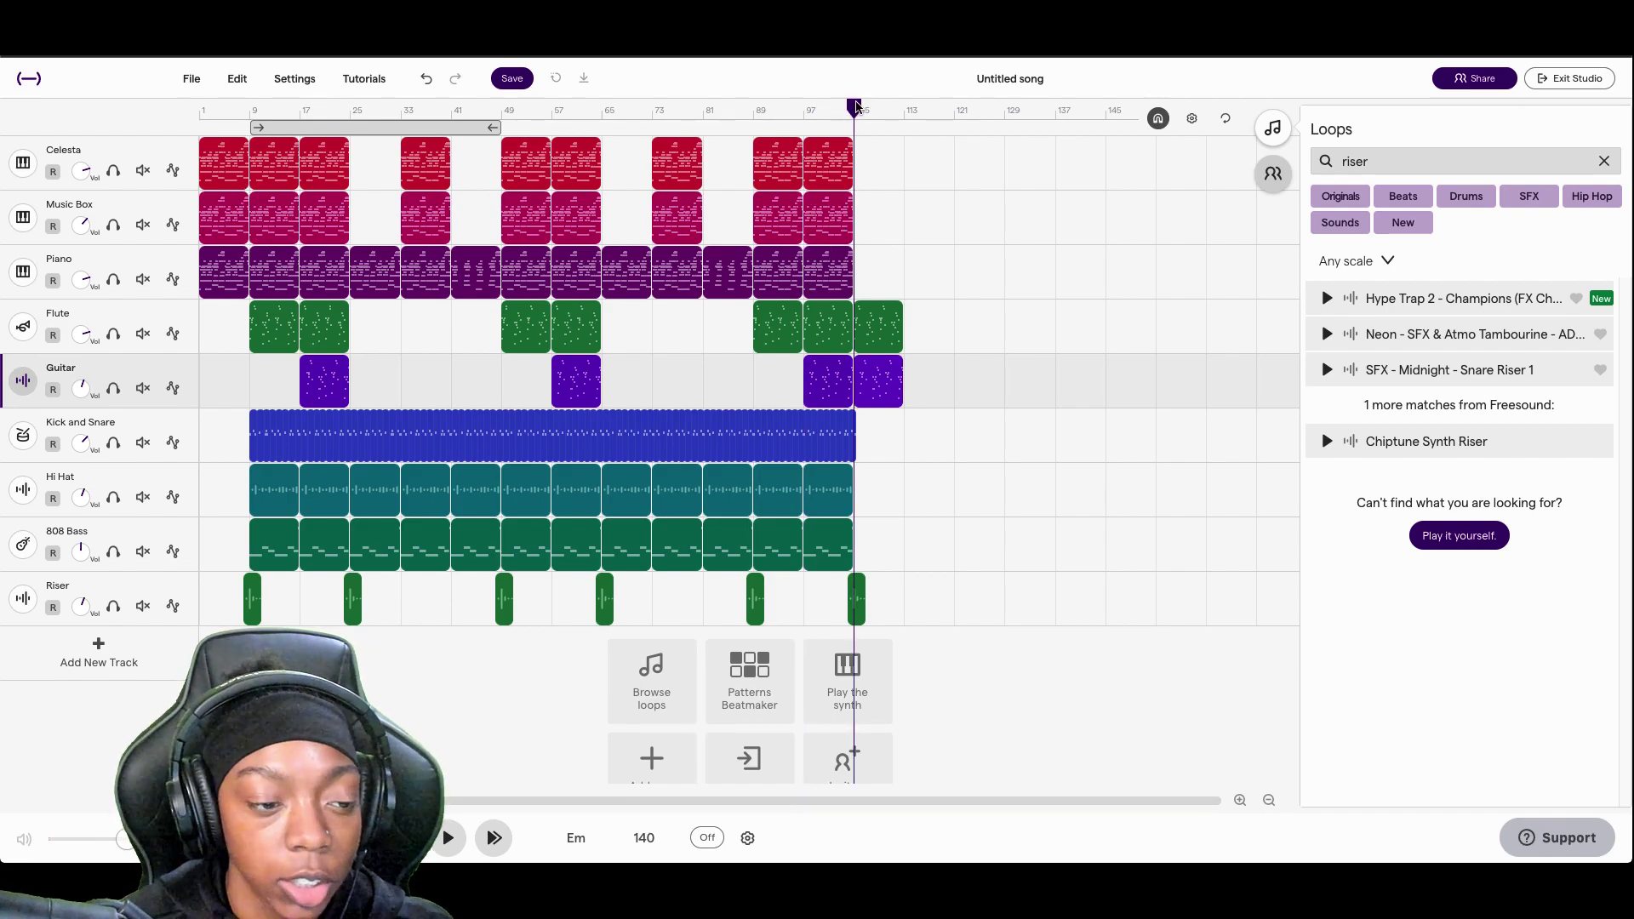
left_click_drag(856, 107, 84, 235)
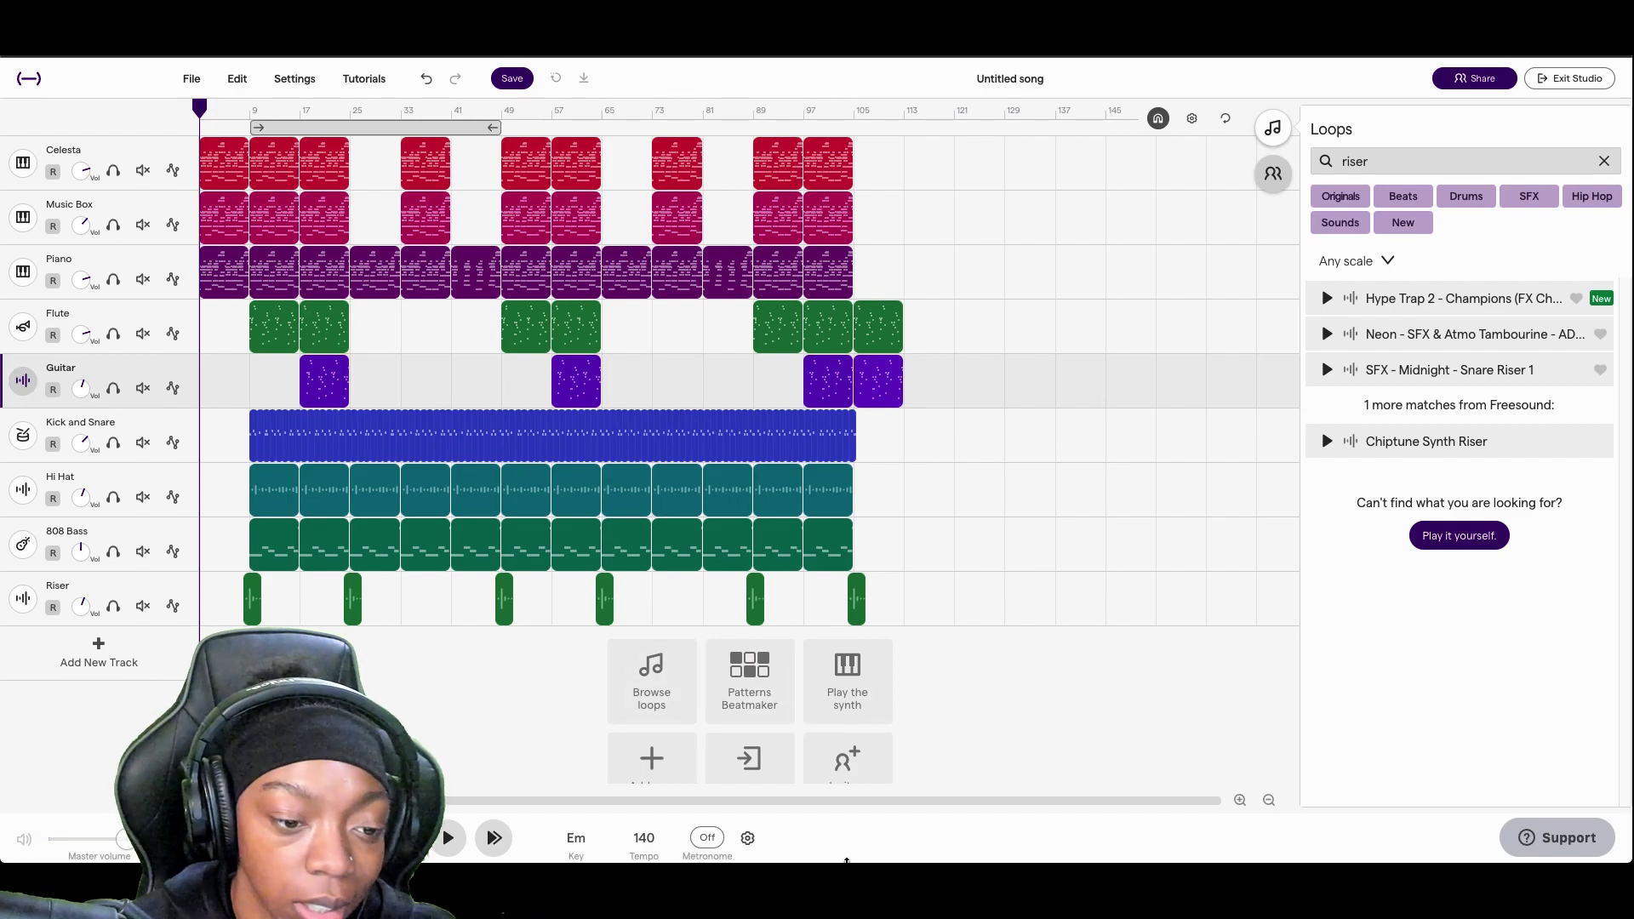